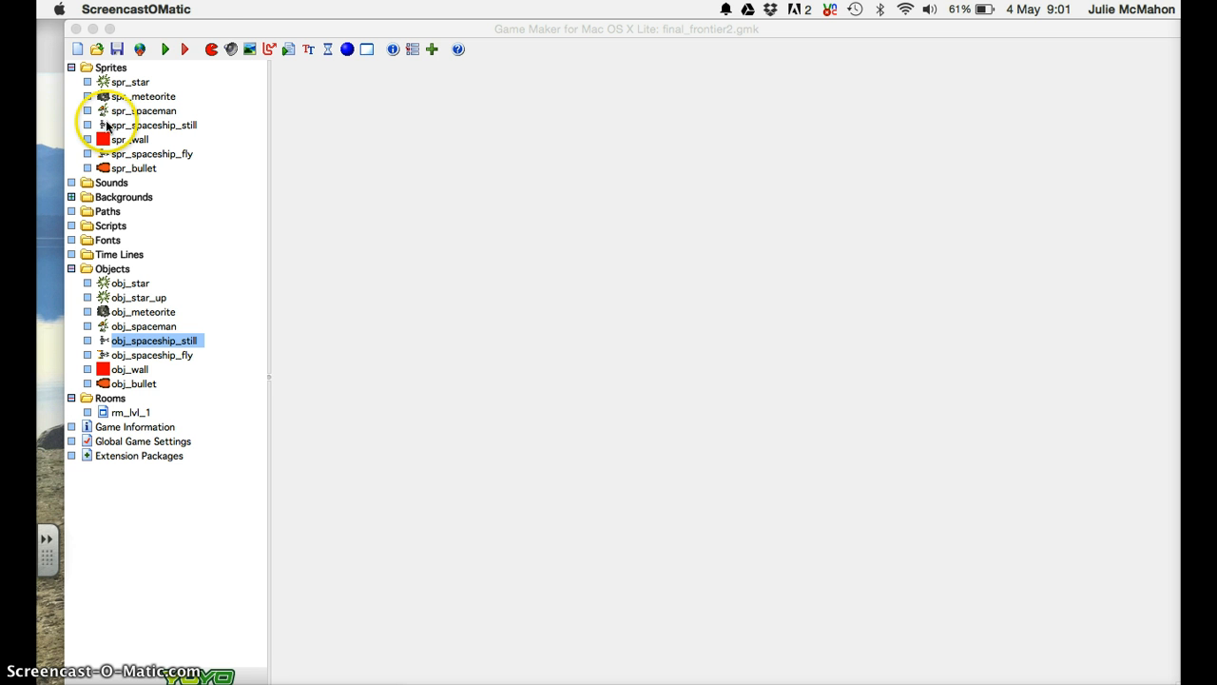
Create a new sprite named spr_meteorite_explode and open it in the Sprite Editor.
click(210, 49)
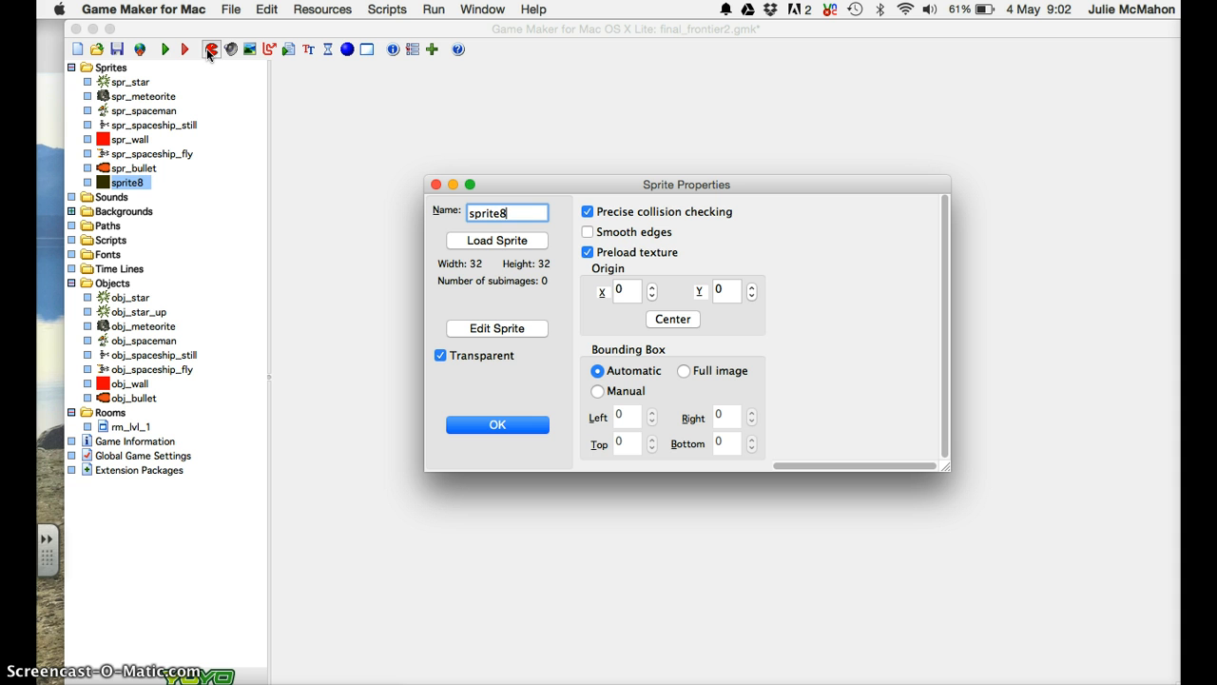
key(BackSpace)
key(BackSpace)
key(BackSpace)
key(BackSpace)
text(_)
text(meteo)
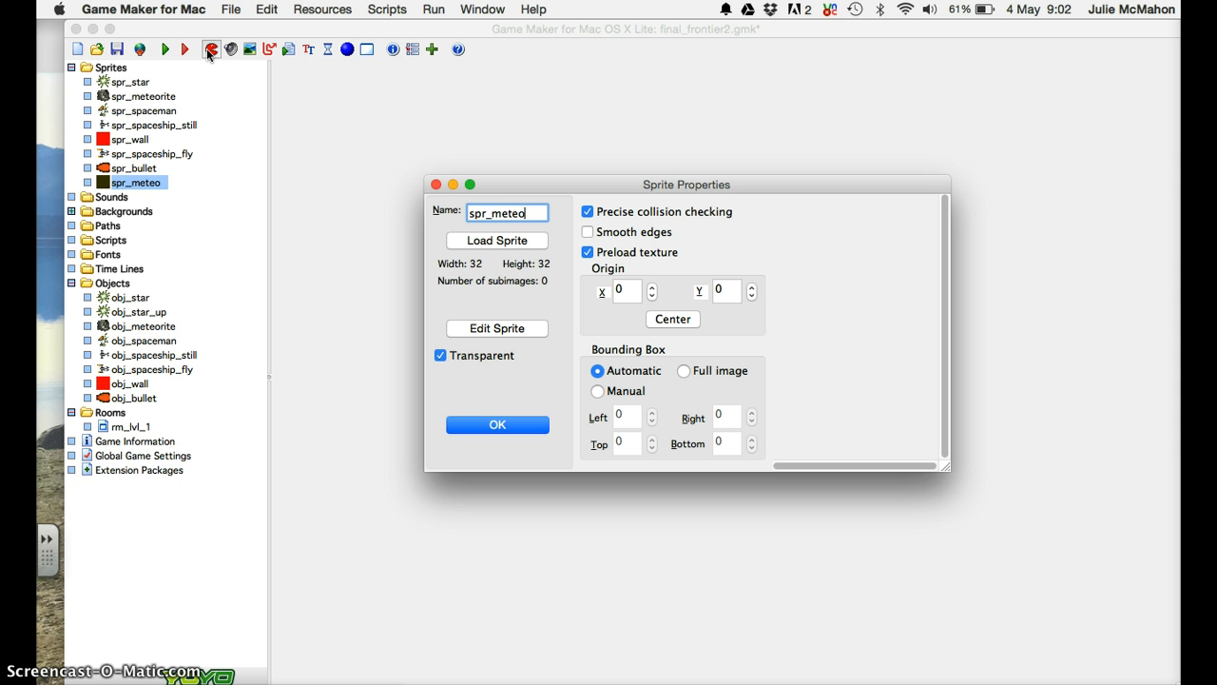
text(rite_exploe)
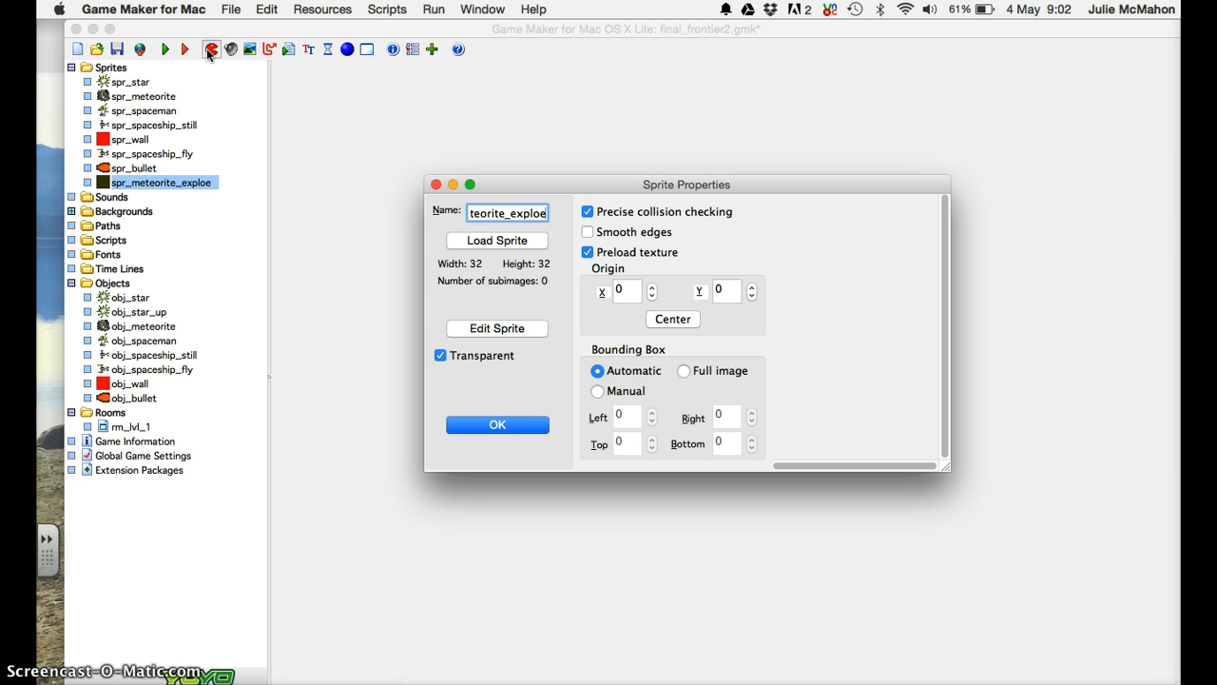
key(BackSpace)
text(de)
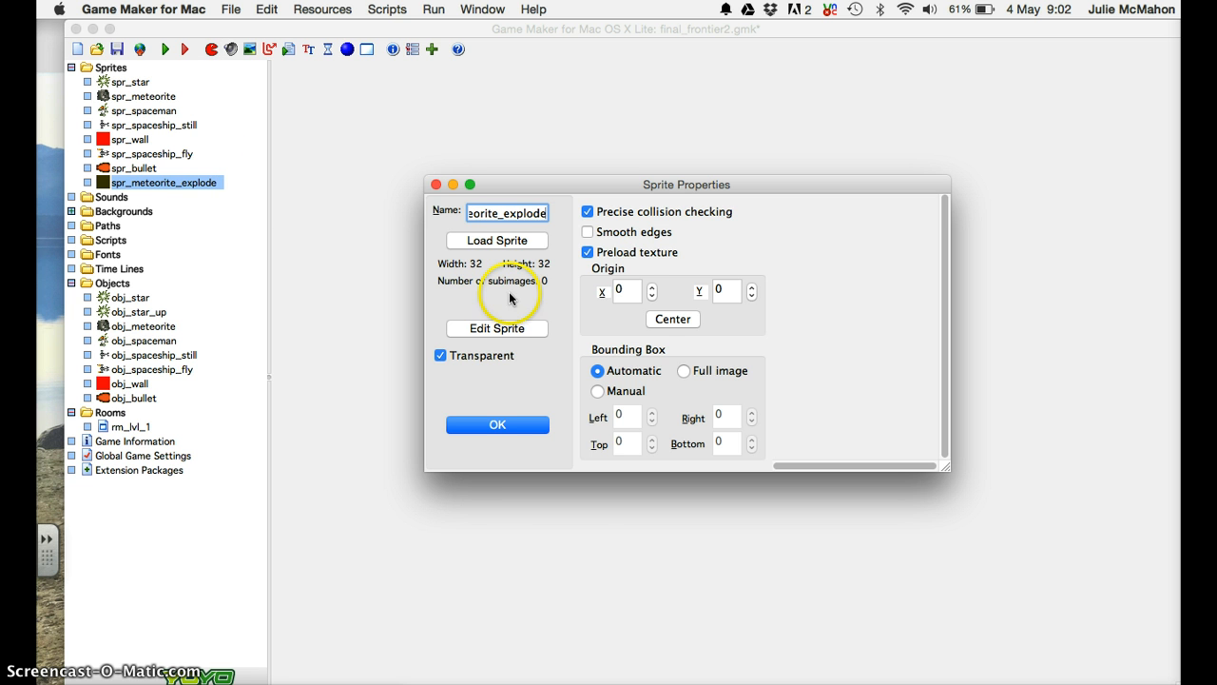
click(498, 328)
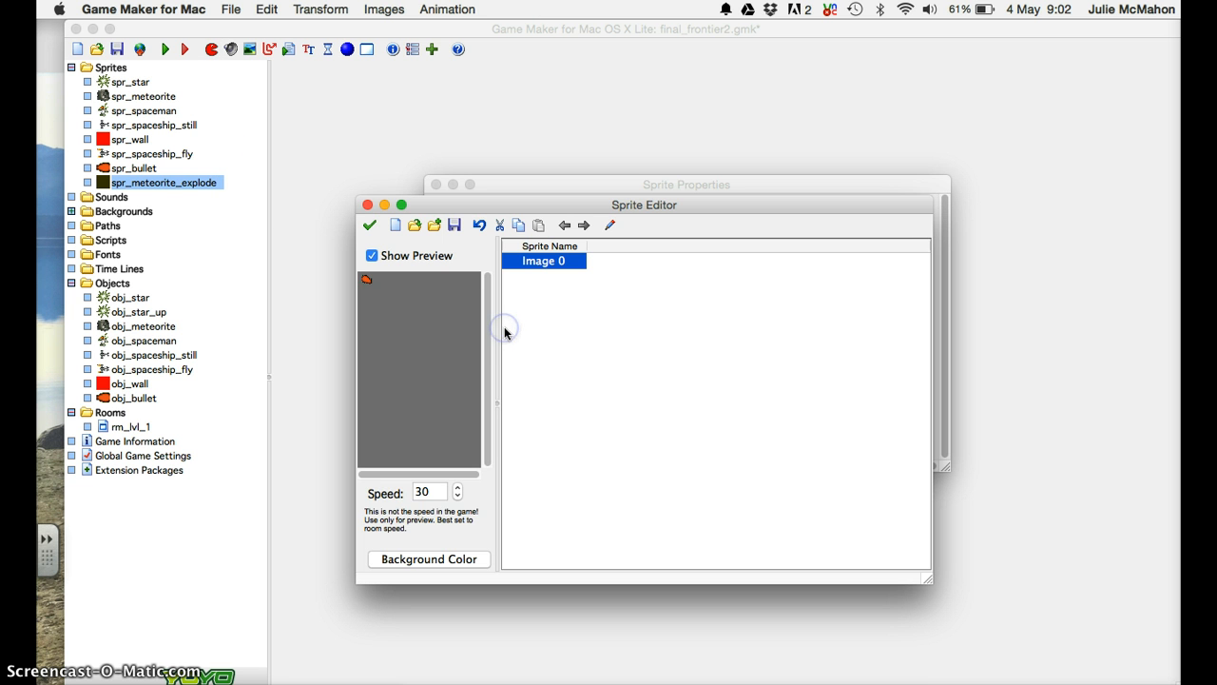
Load meteorite_explode_strip6.png through the editor's Create from Strip command.
click(229, 9)
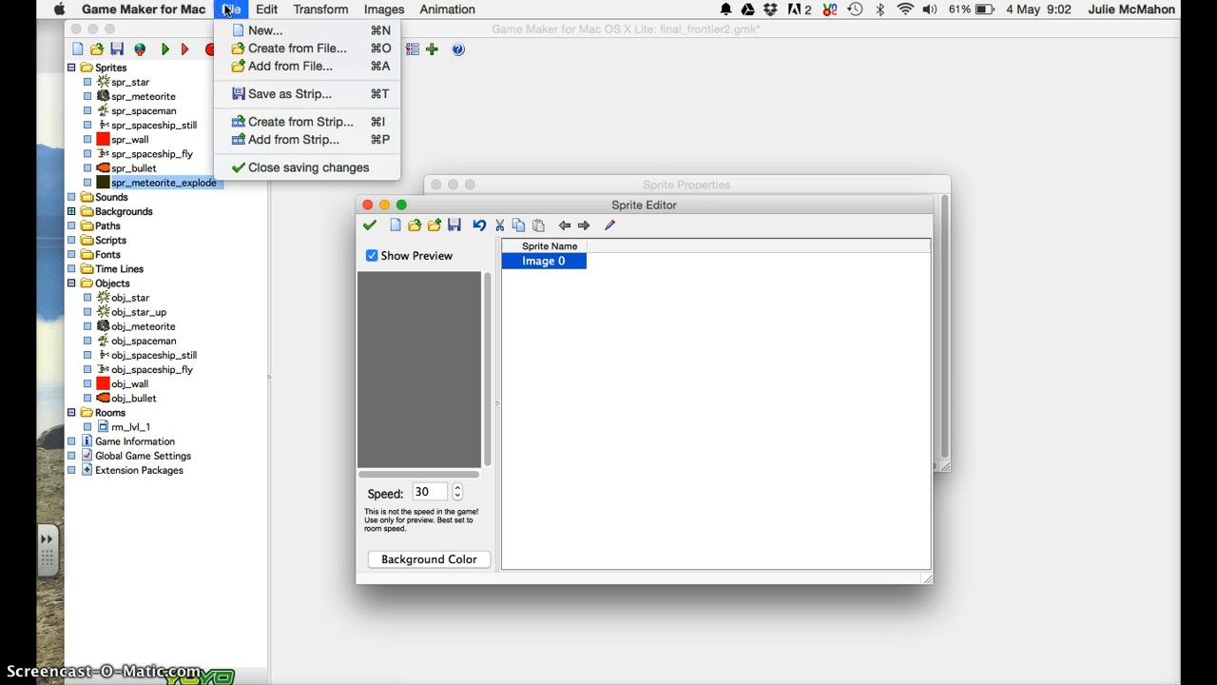
click(273, 122)
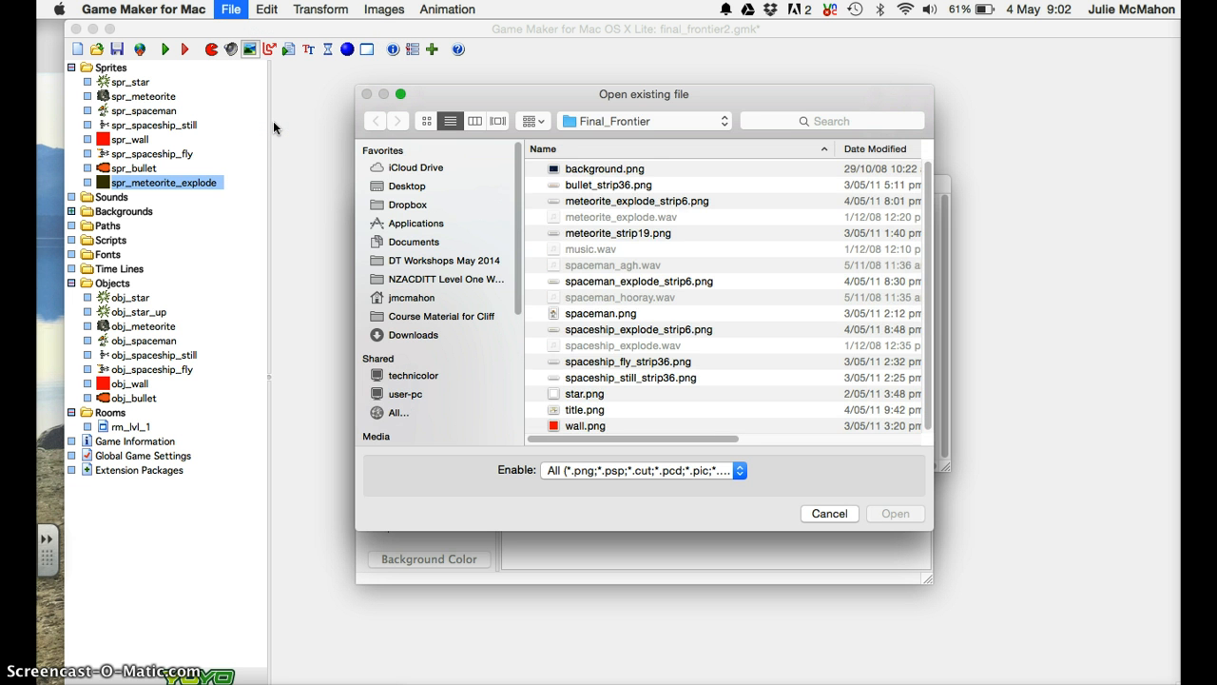
click(605, 202)
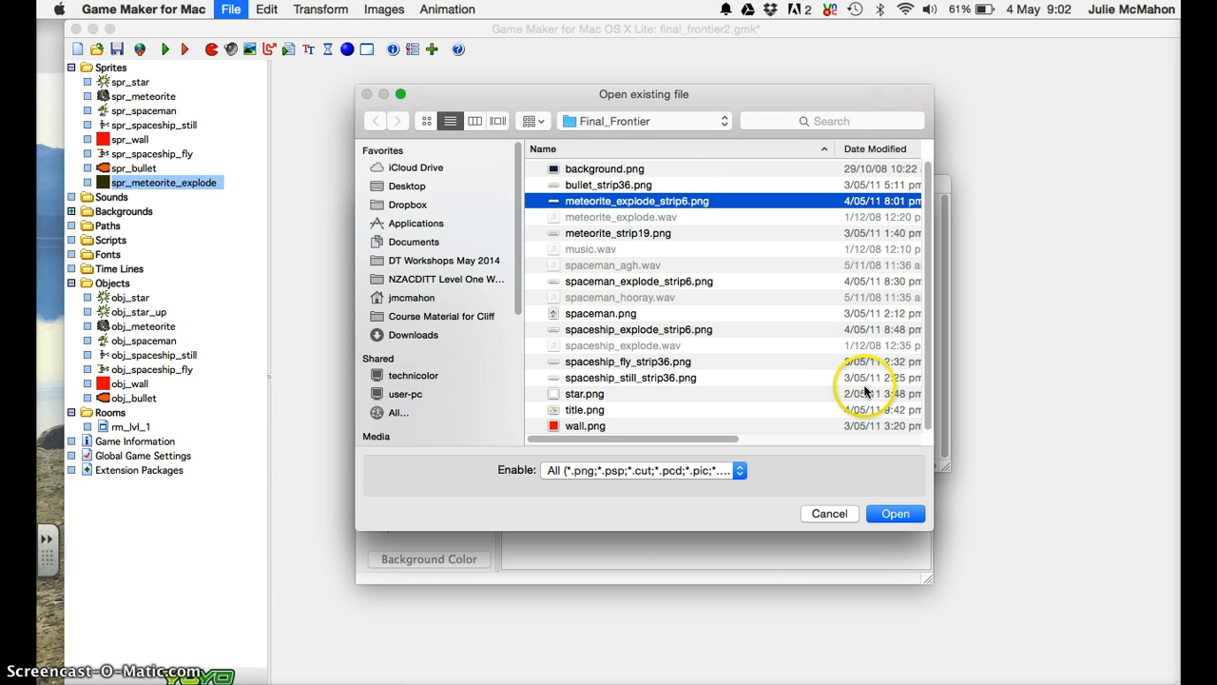
click(896, 513)
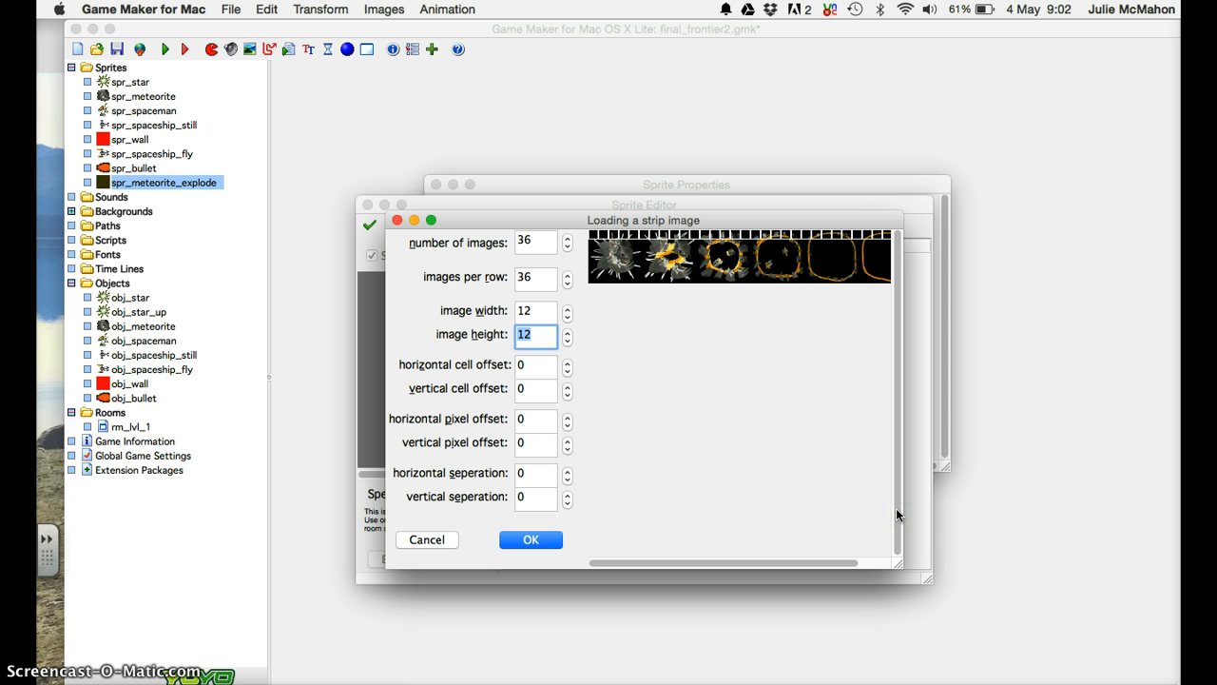
Set the strip to 6 images with 6 images per row.
double_click(538, 238)
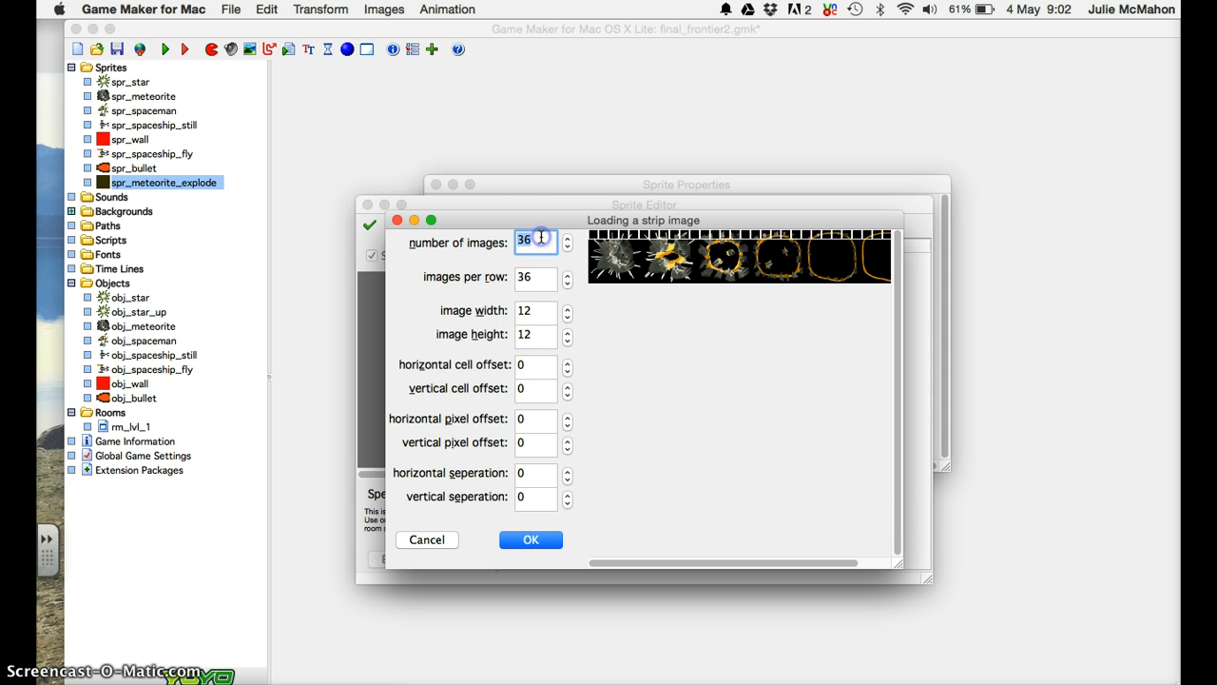
text(6)
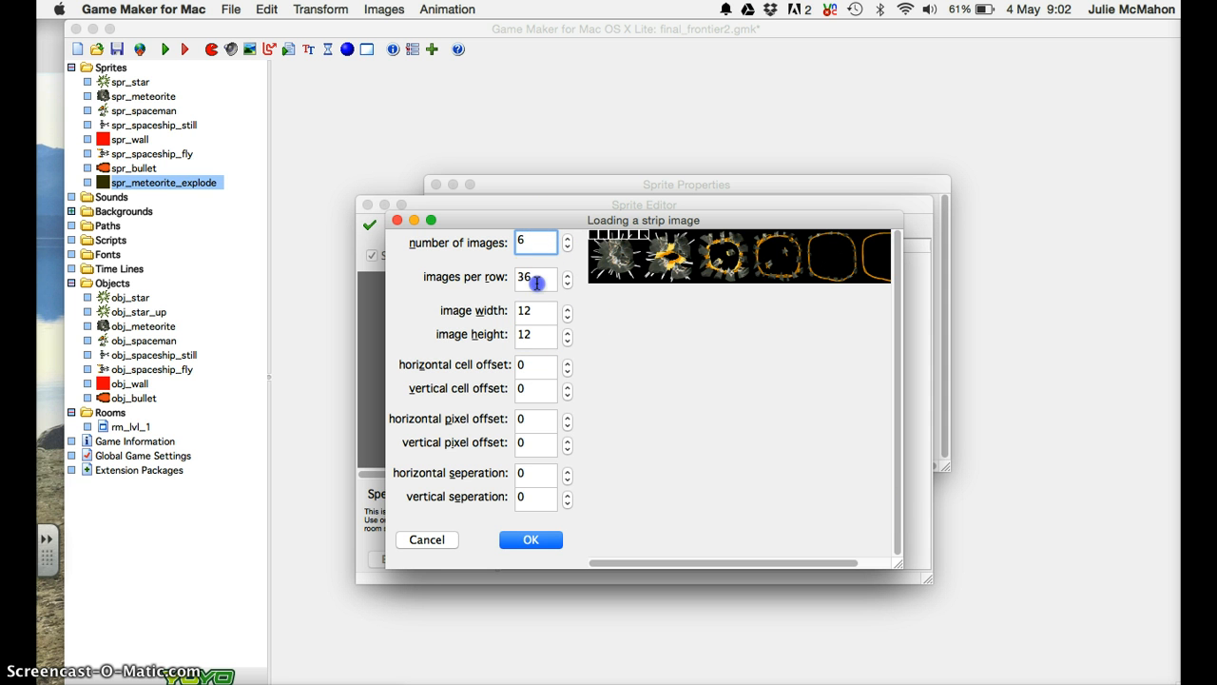
key(Tab)
text(6)
click(540, 291)
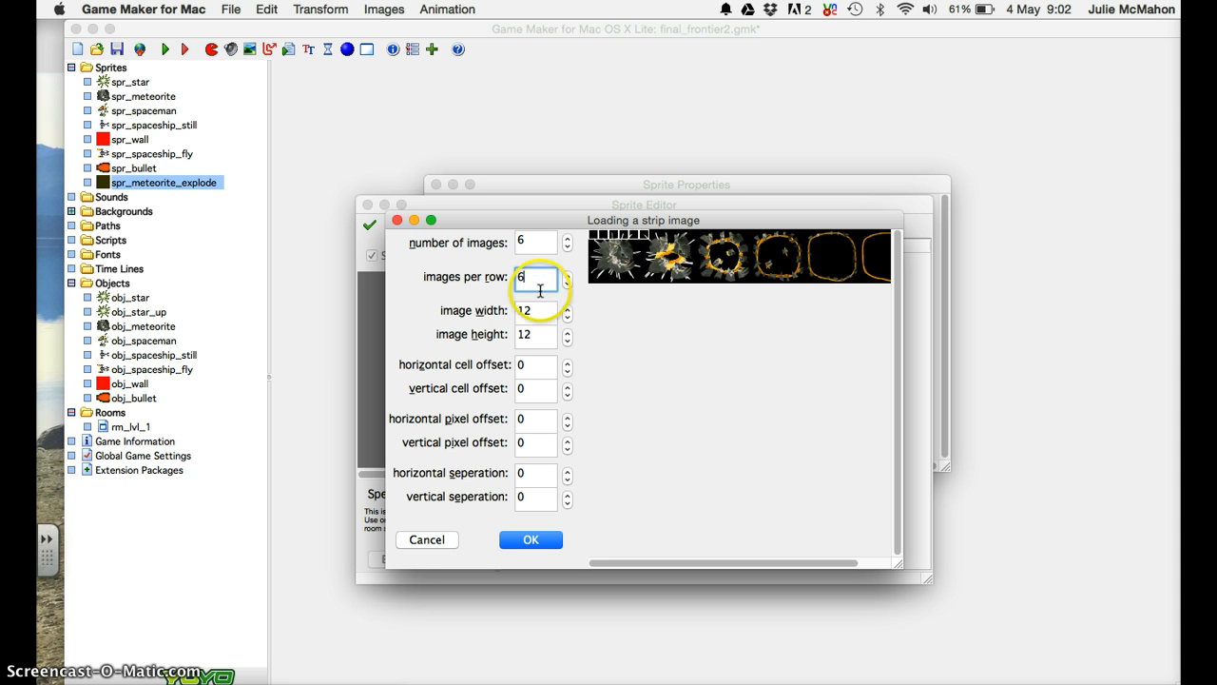
Set each frame's width and height to 64 pixels.
double_click(537, 311)
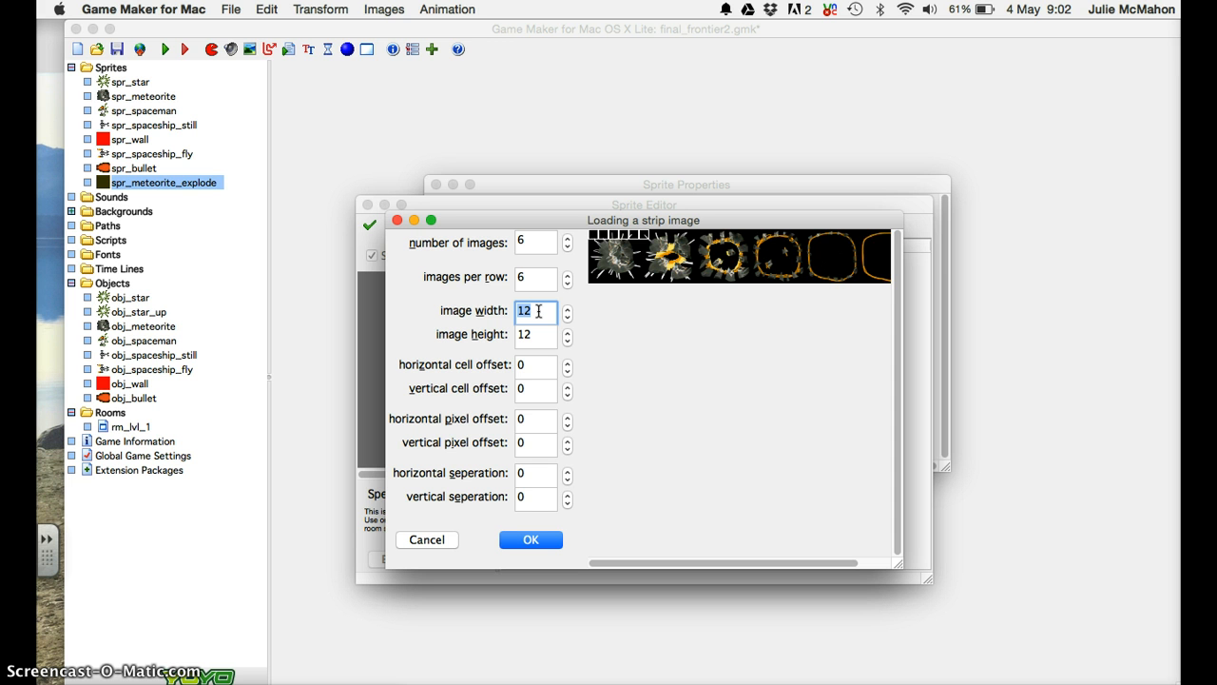
text(100)
double_click(537, 334)
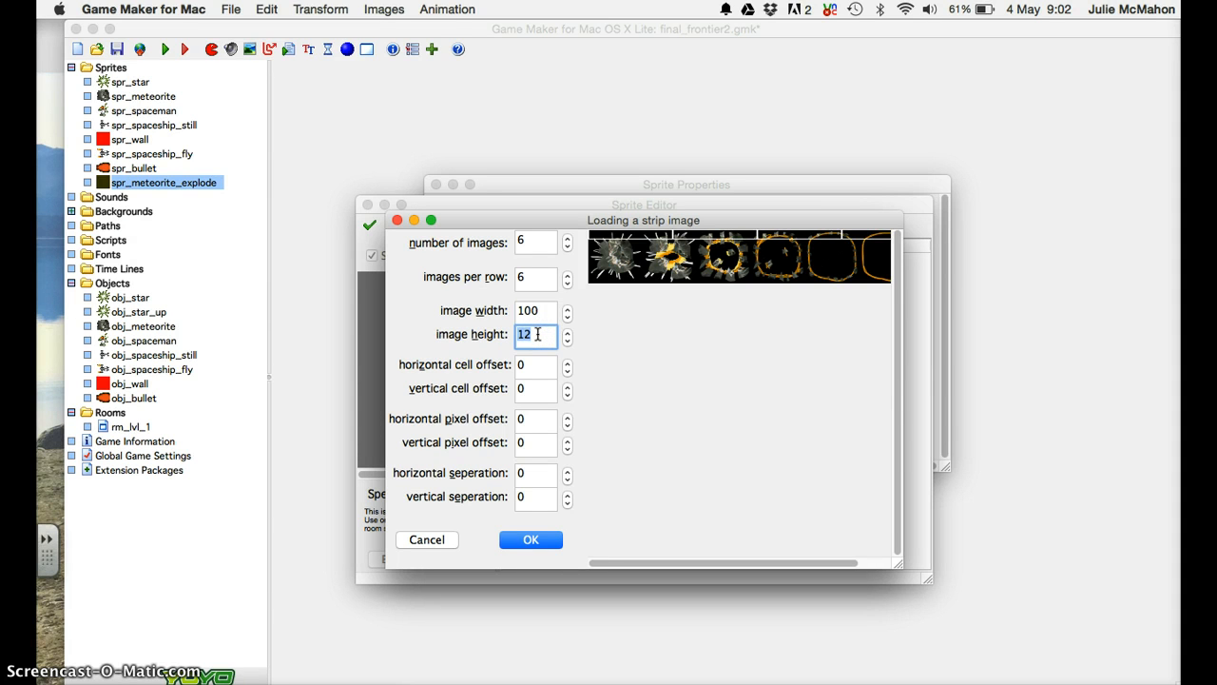
text(100)
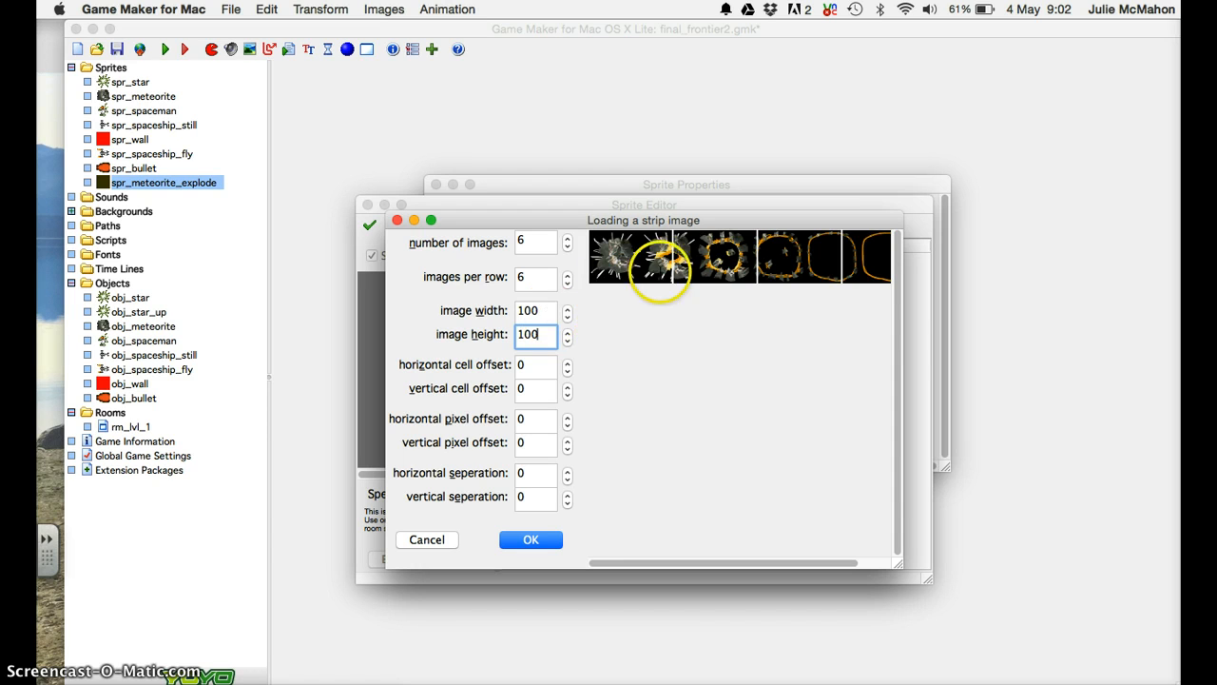
double_click(537, 310)
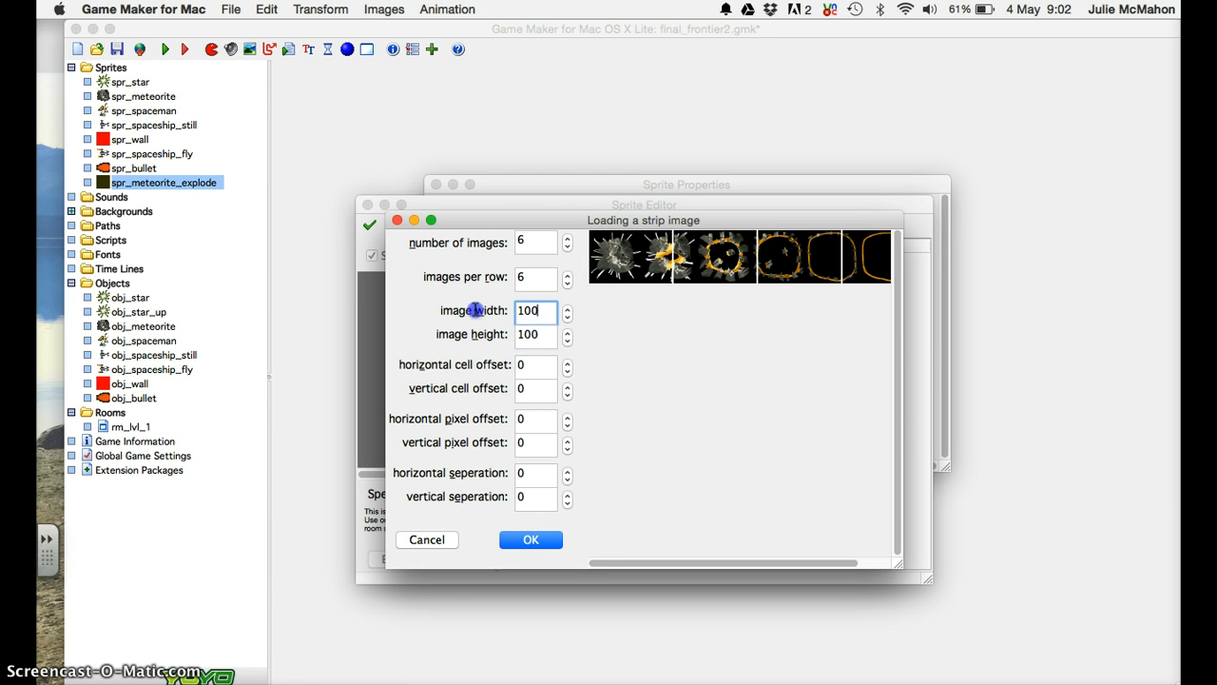
text(64)
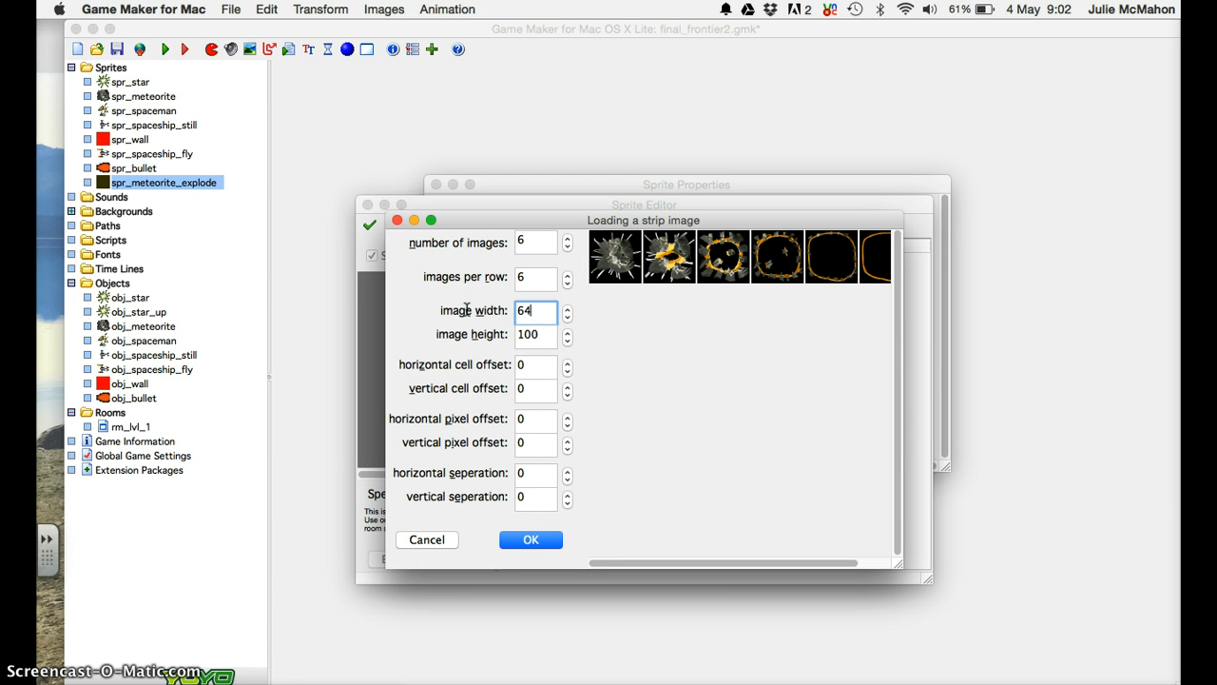
click(533, 334)
double_click(533, 334)
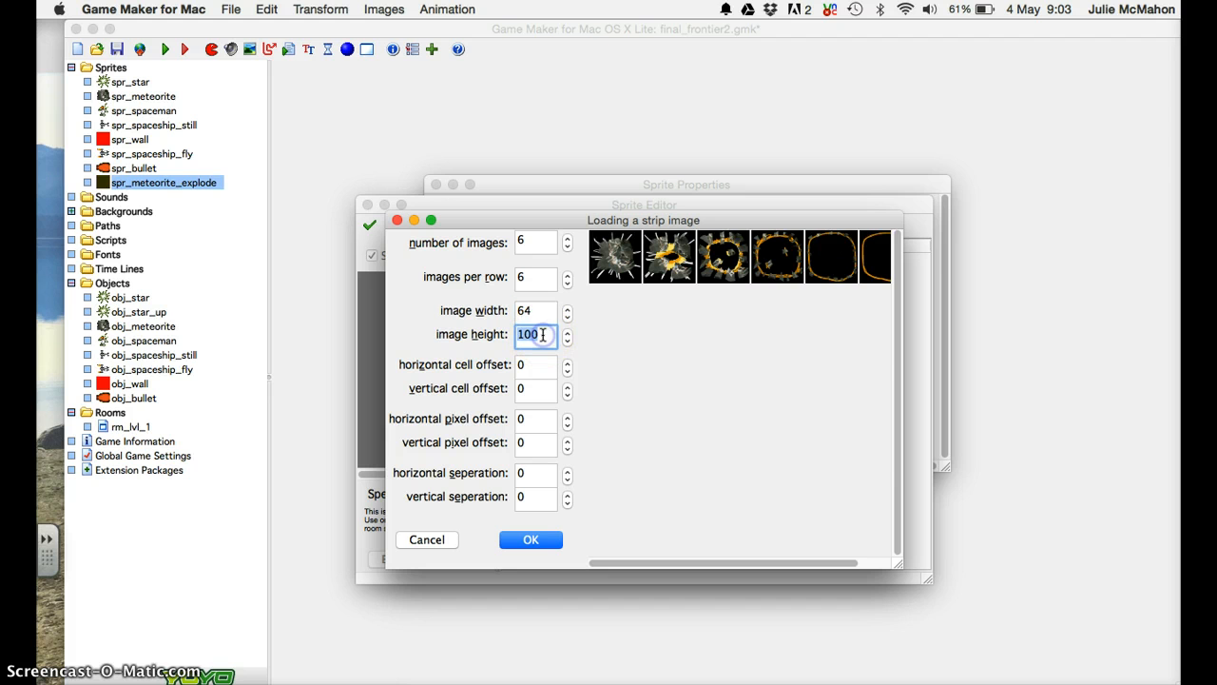
text(64)
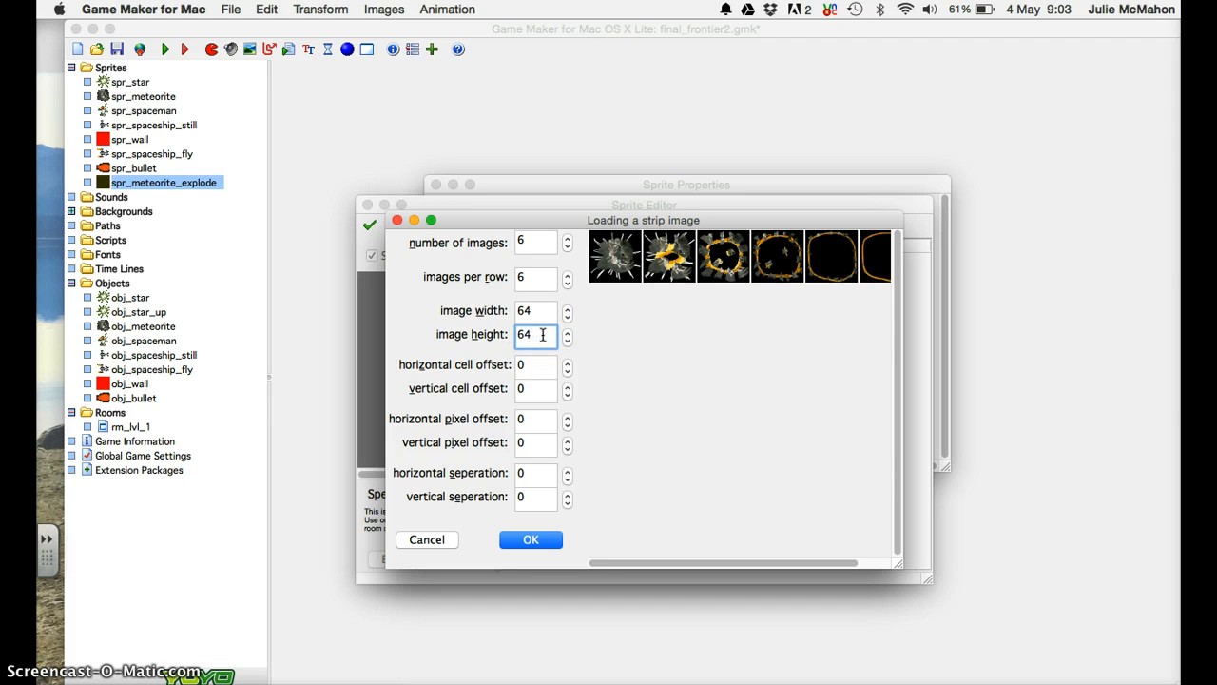
Accept the six 64×64 frames and close spr_meteorite_explode's Sprite Properties.
click(534, 539)
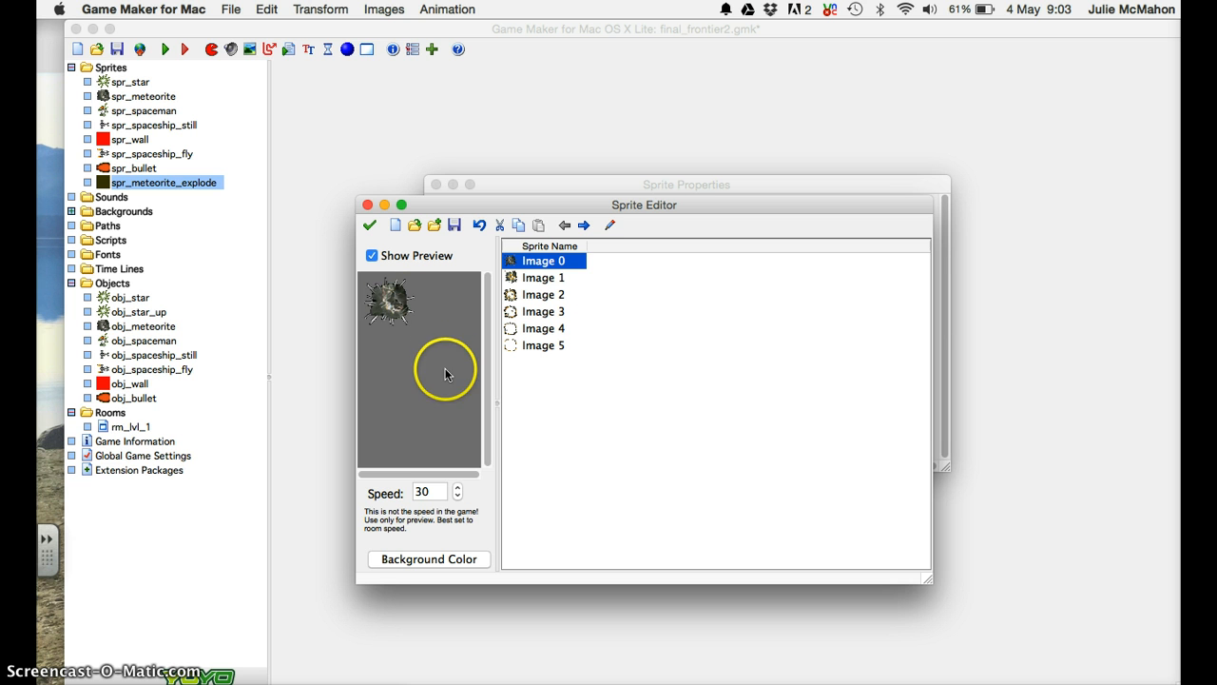
click(369, 225)
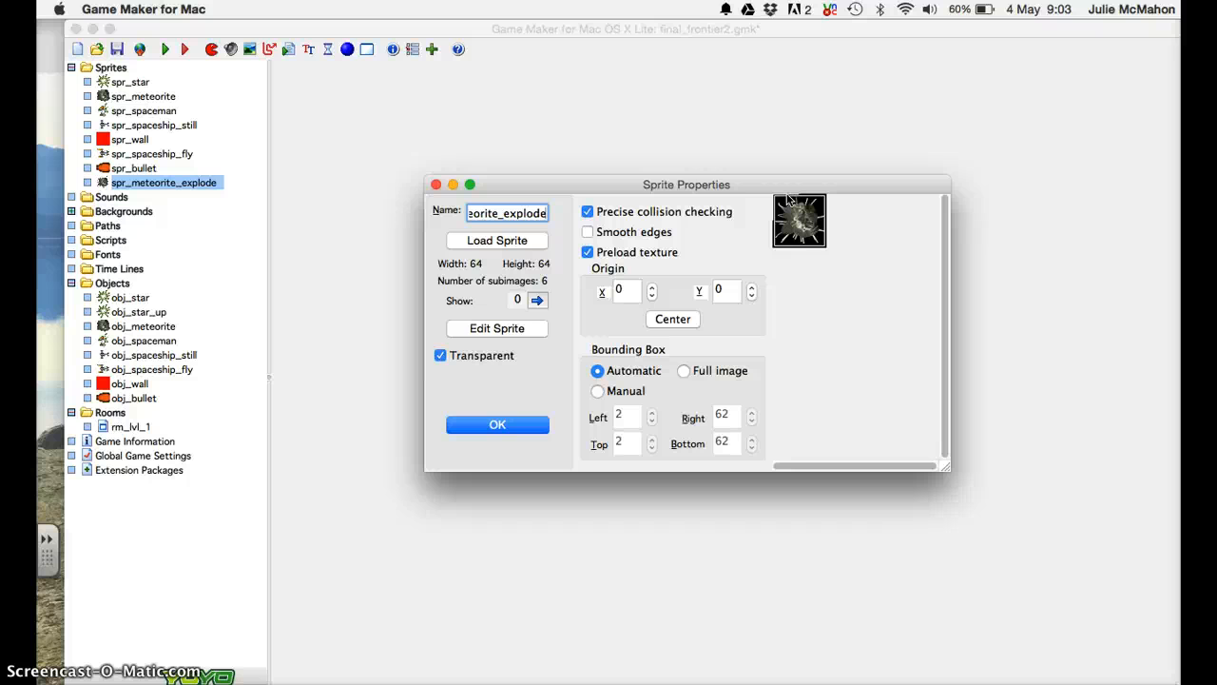
click(504, 428)
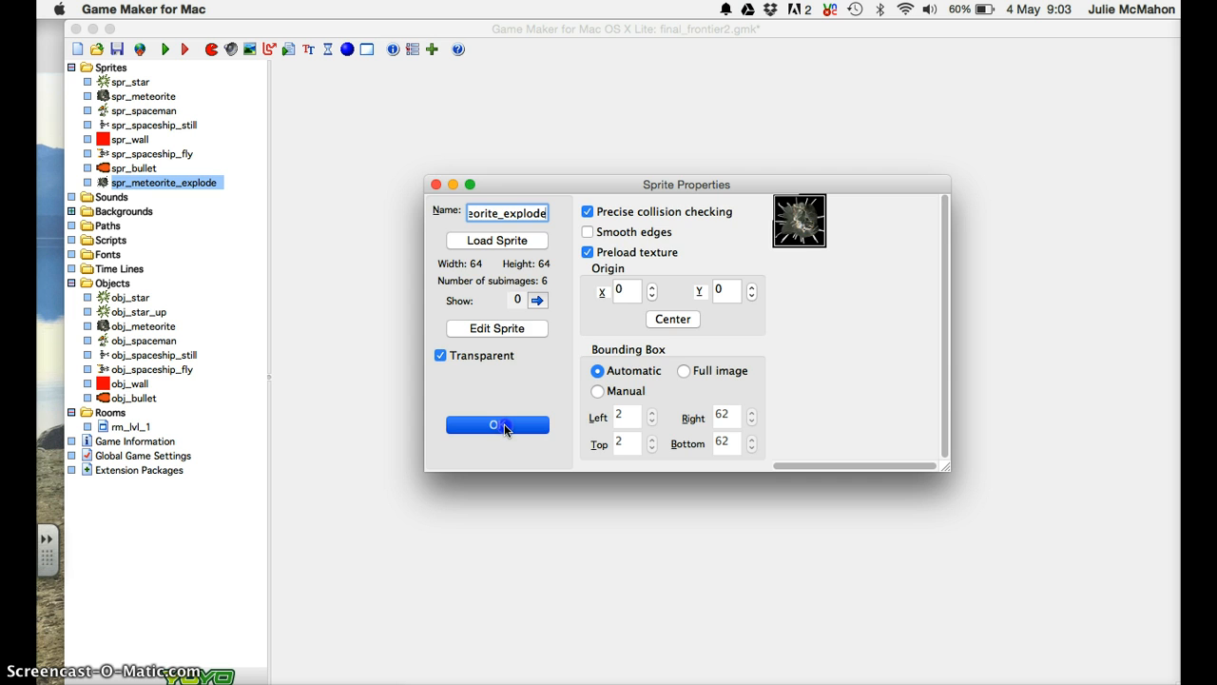
click(504, 426)
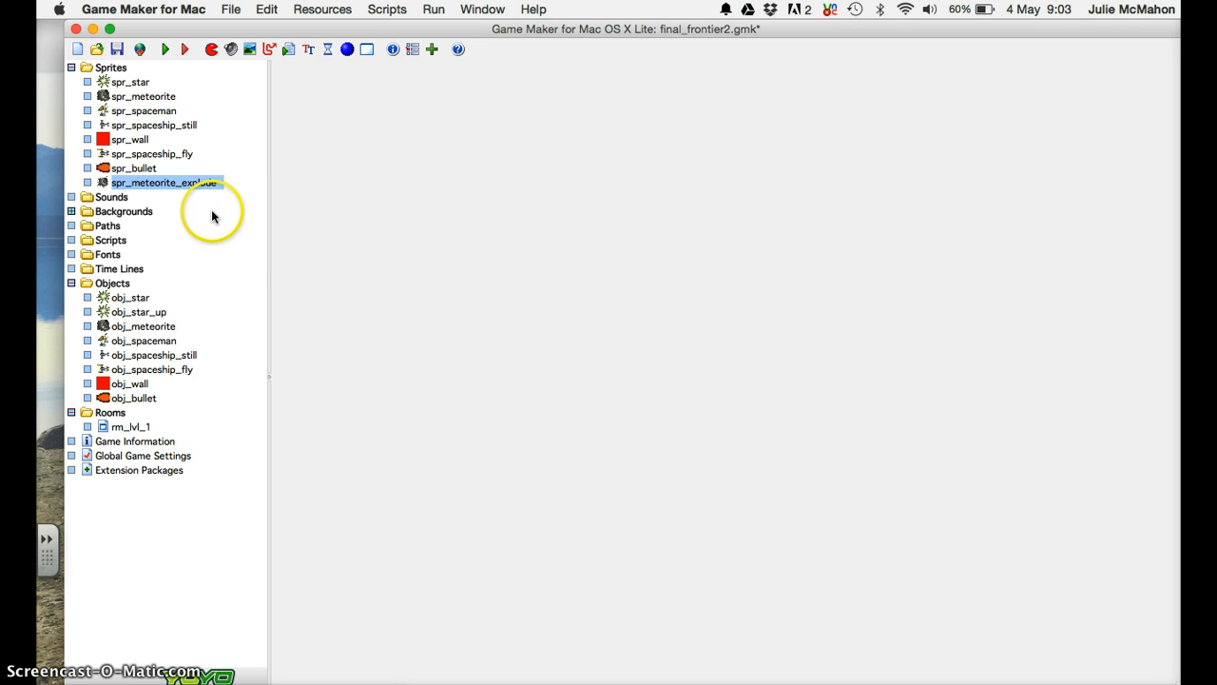
Create a new sound named snd_explode in the Sounds folder.
click(110, 197)
click(230, 48)
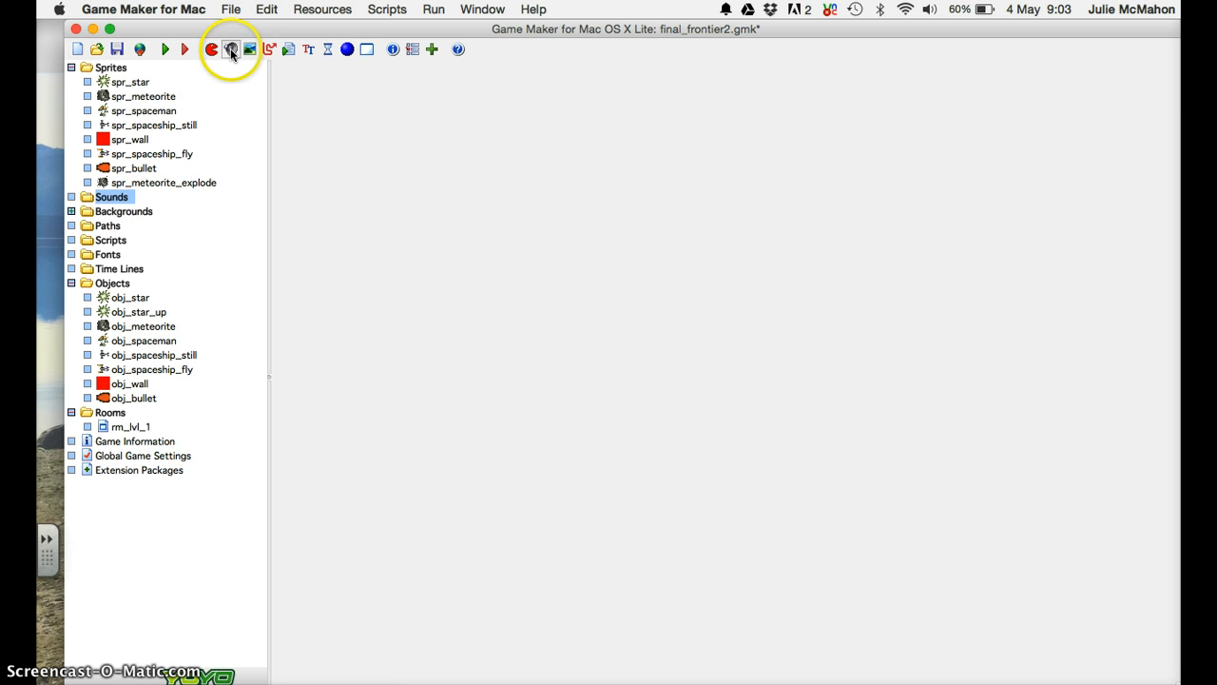
key(BackSpace)
key(BackSpace)
key(BackSpace)
key(BackSpace)
key(BackSpace)
key(BackSpace)
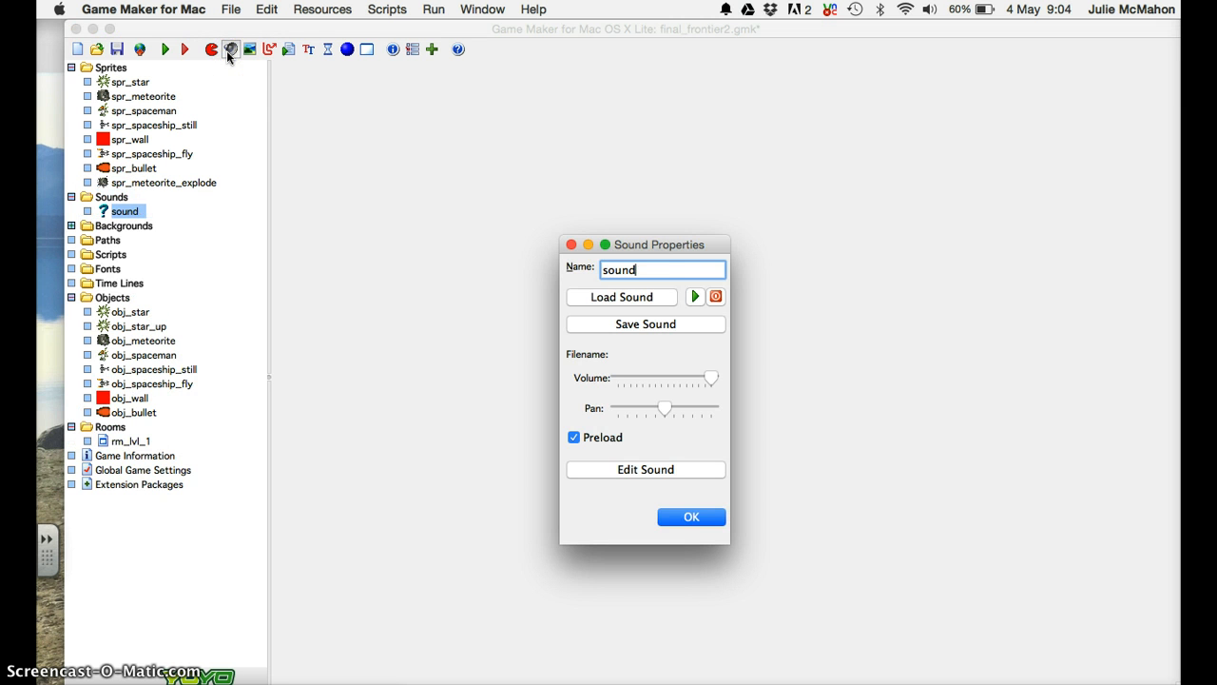
text(snd_explode)
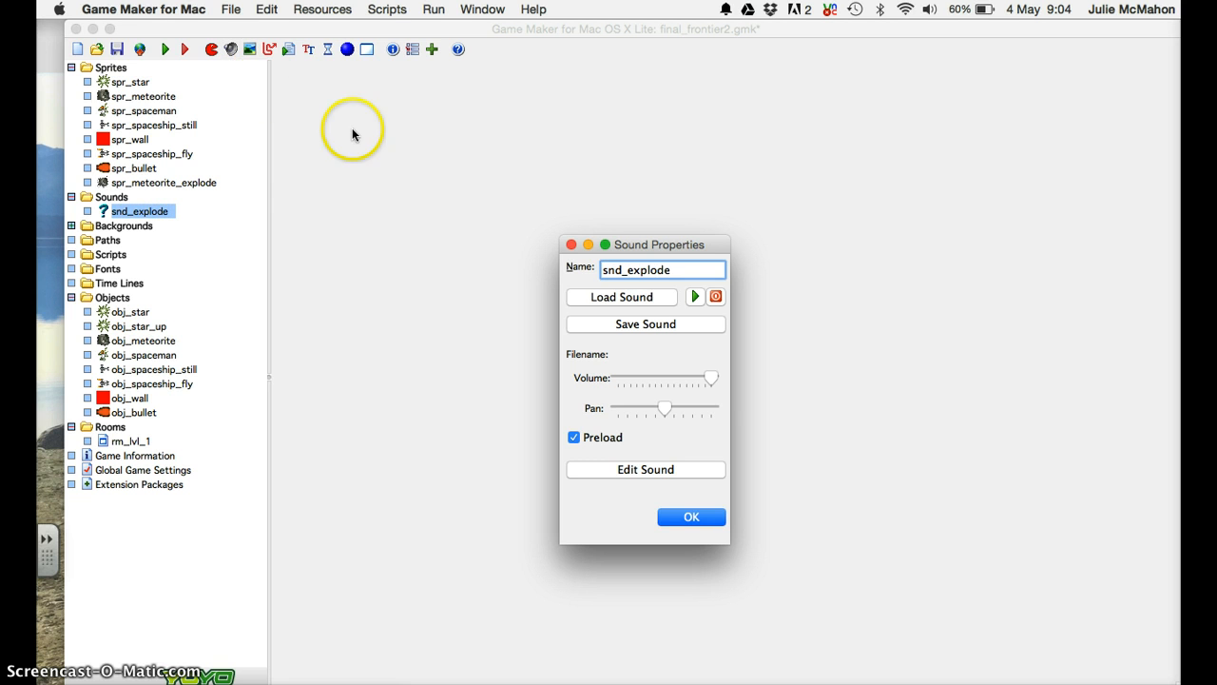
Load meteorite_explode.wav from the resources > Final_Frontier folder into snd_explode.
click(599, 298)
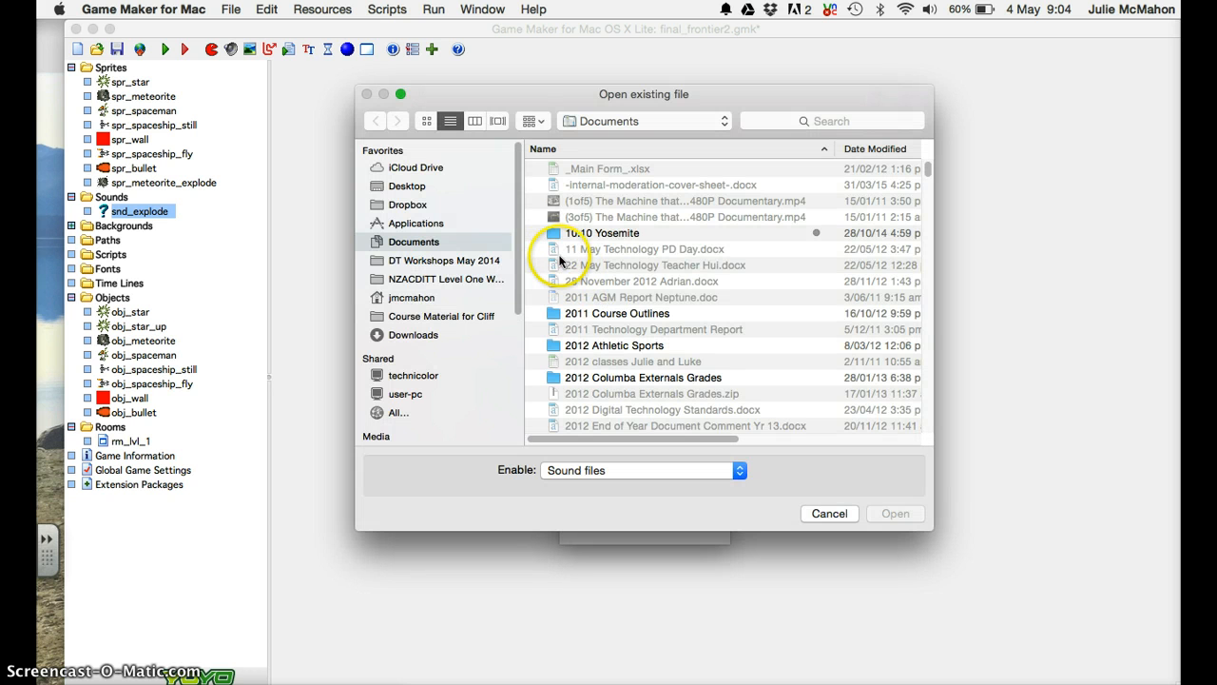
click(412, 186)
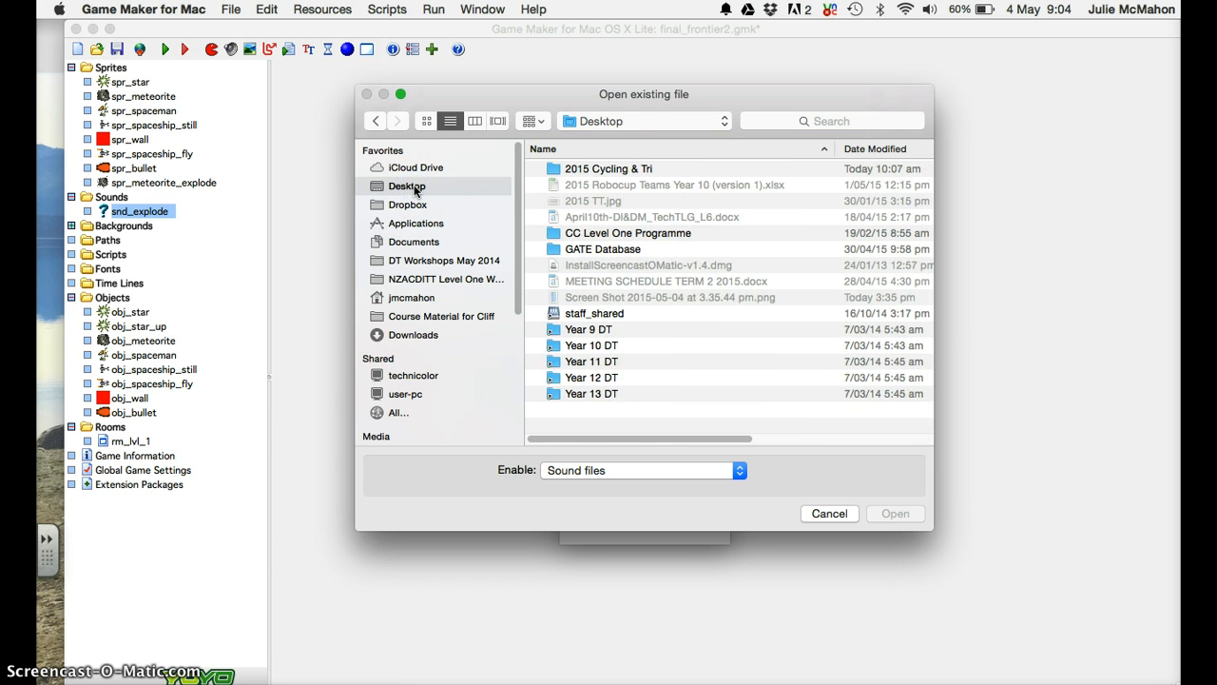
double_click(581, 362)
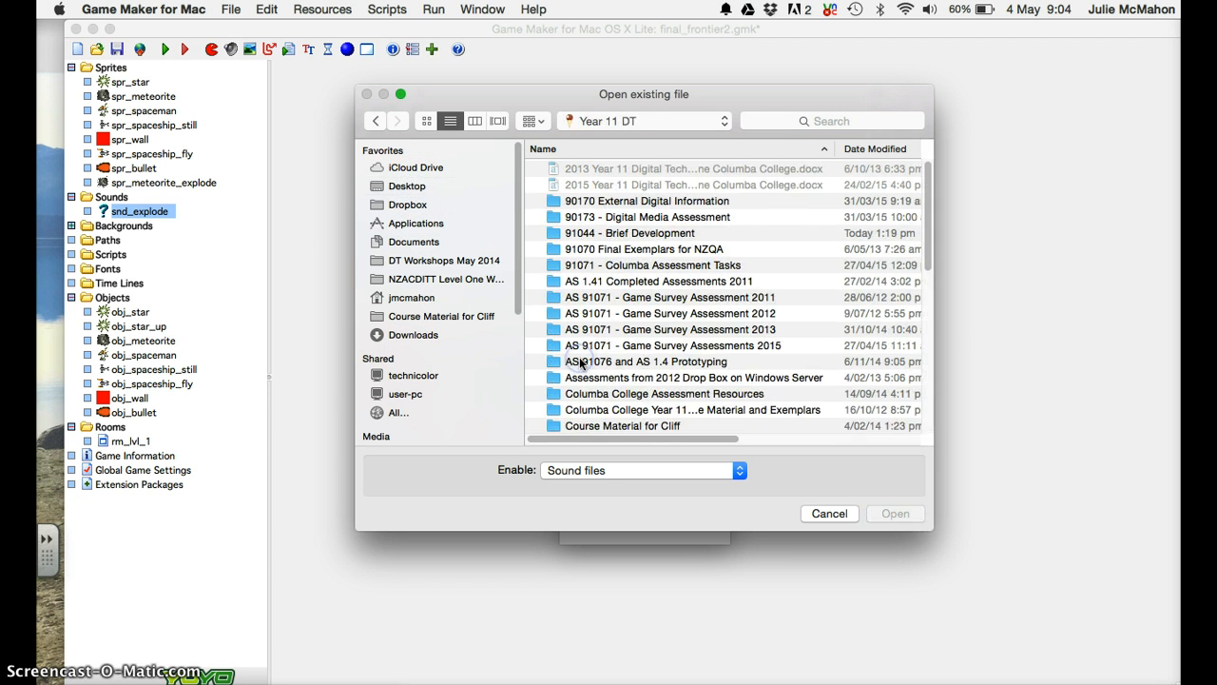
click(929, 271)
drag(930, 270, 915, 339)
click(656, 199)
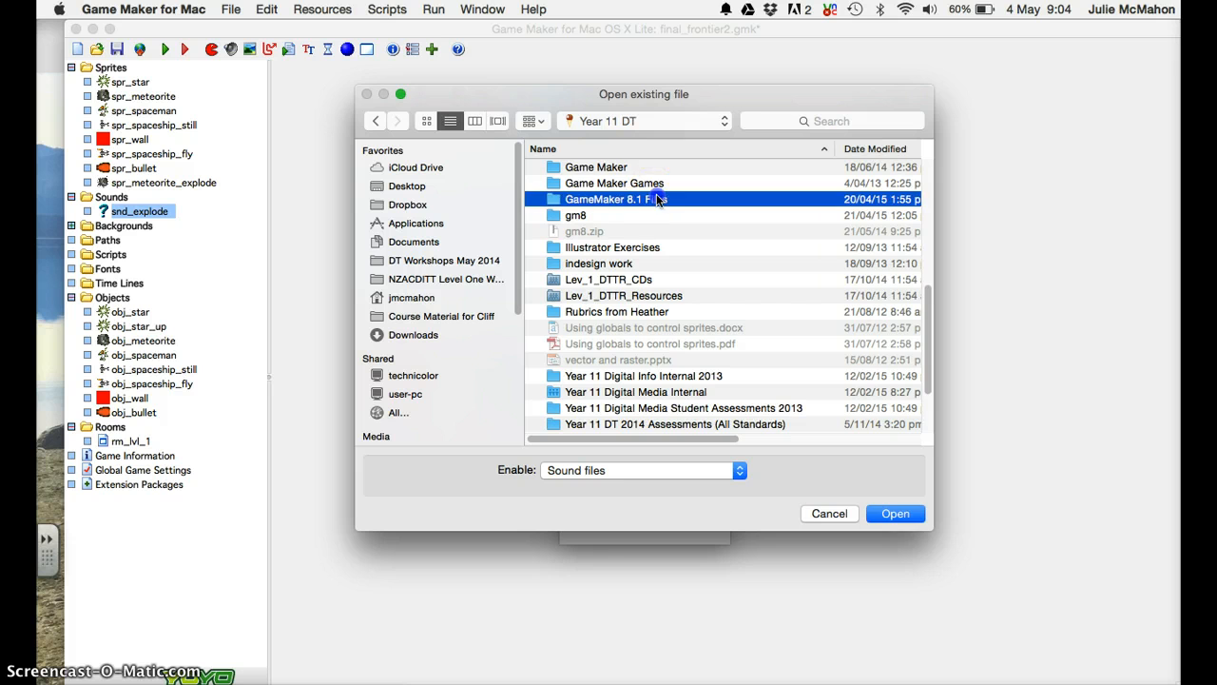
double_click(656, 198)
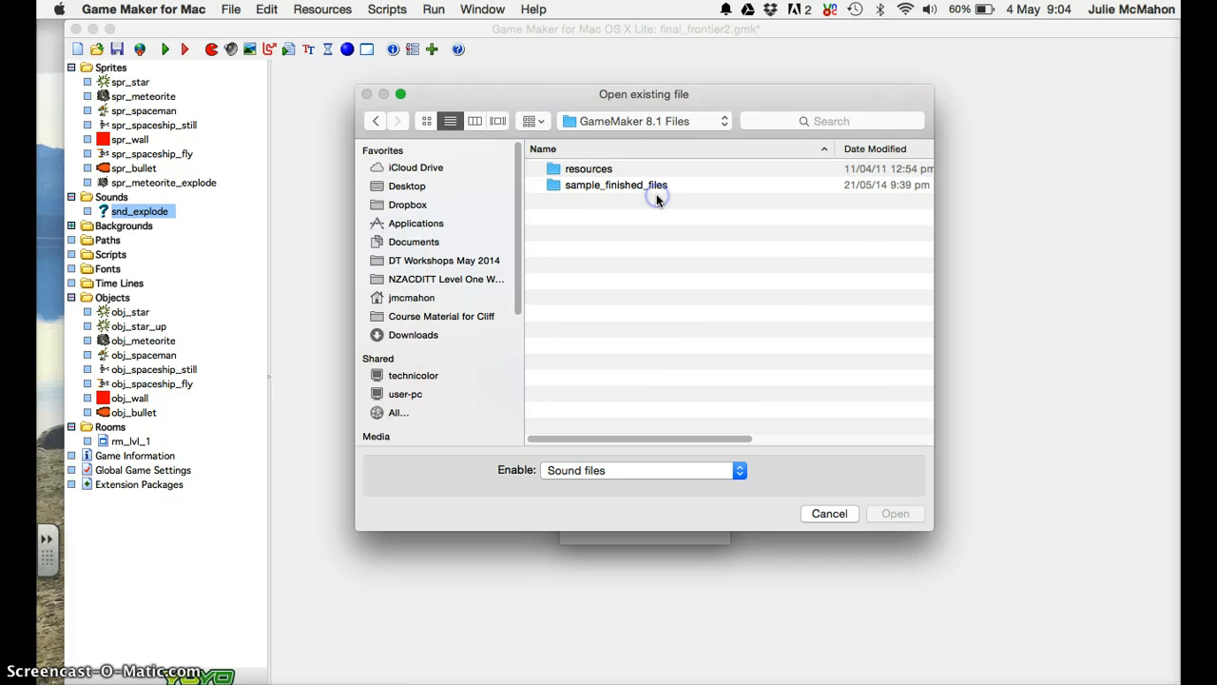
double_click(590, 170)
click(592, 187)
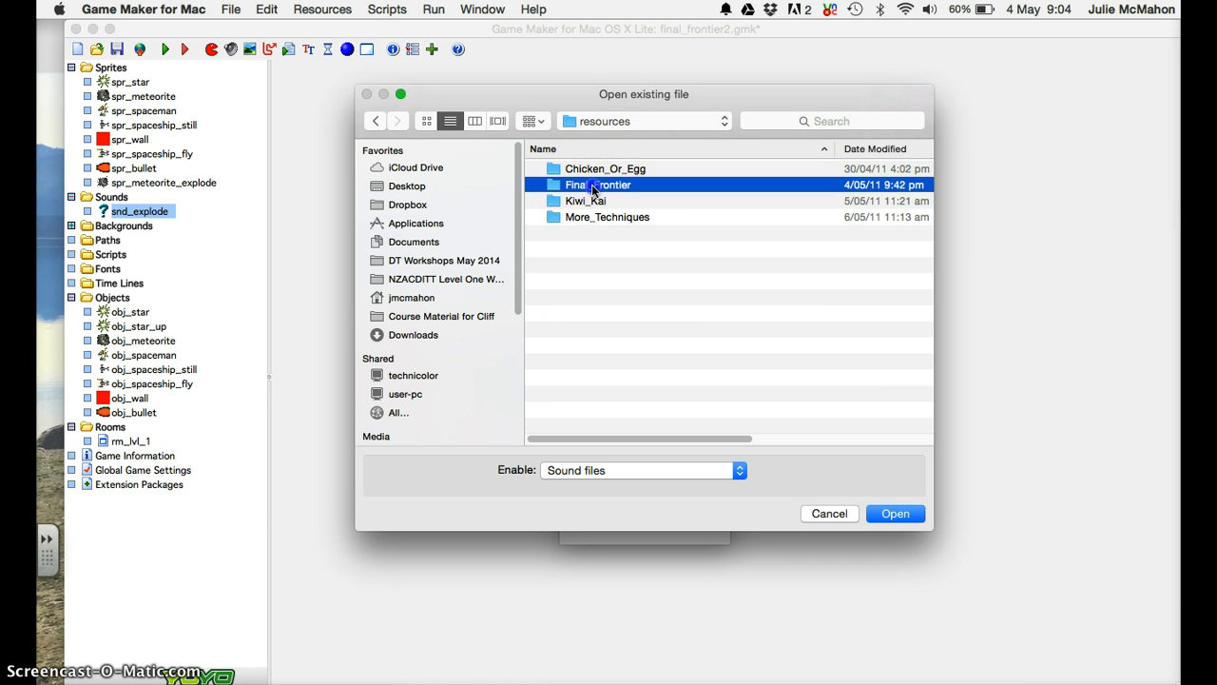
double_click(592, 187)
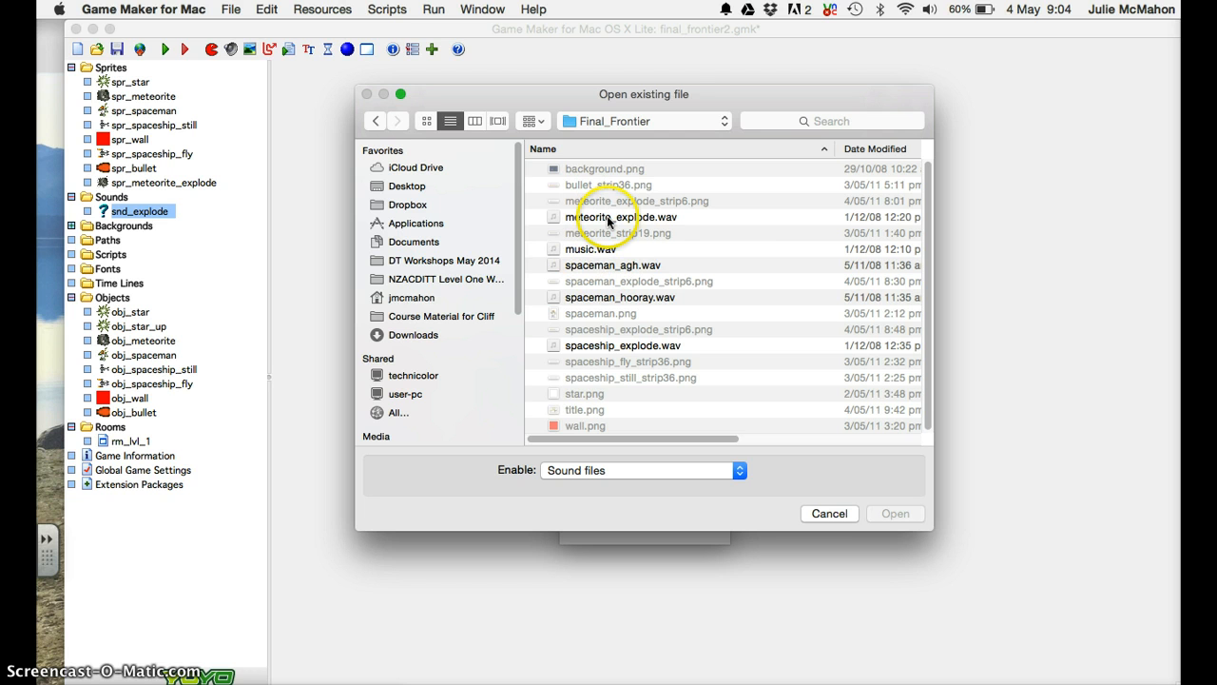
click(610, 216)
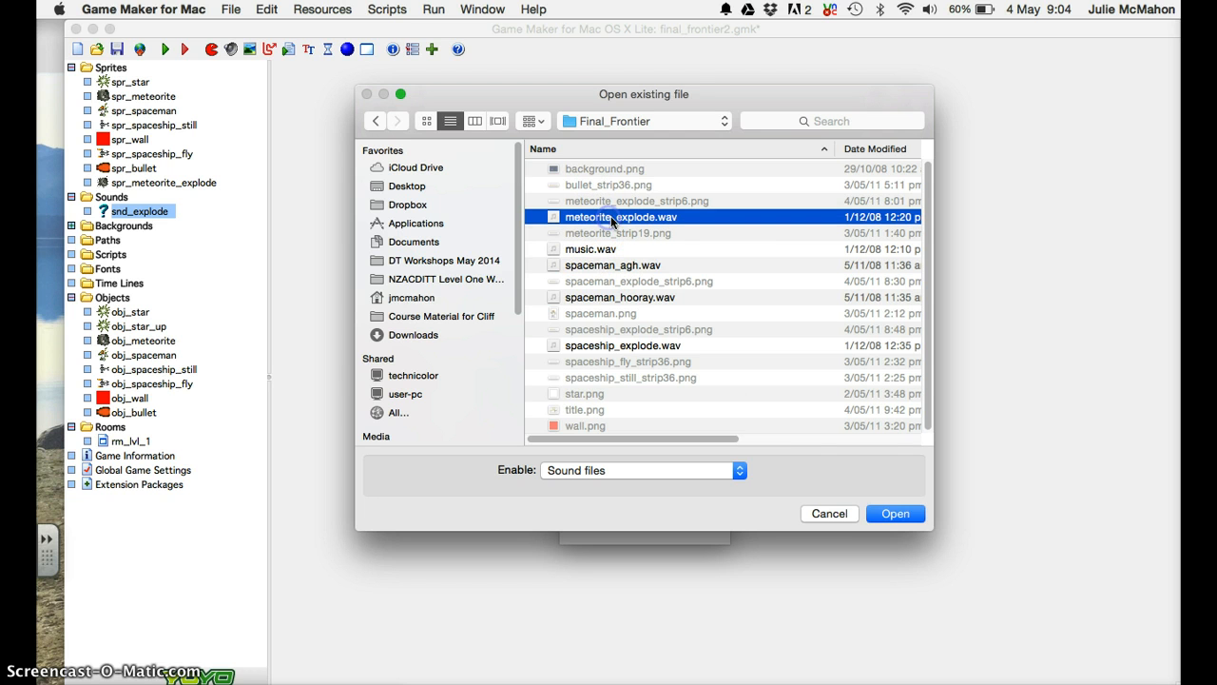
click(899, 513)
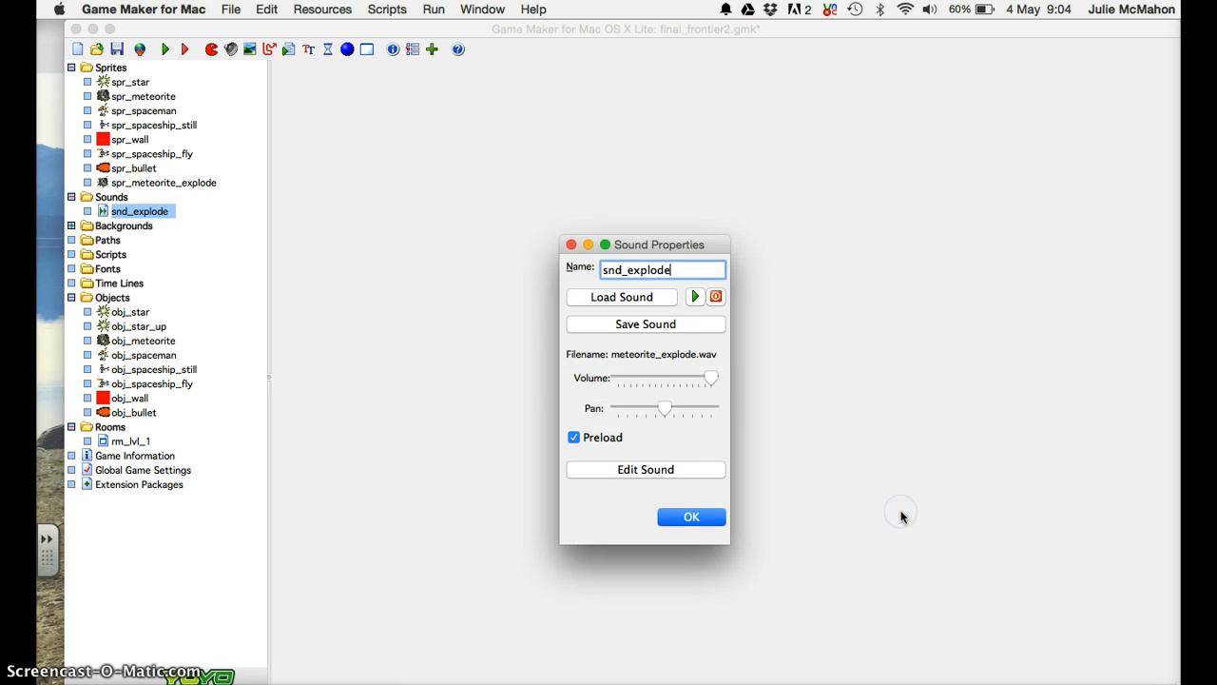
Preview the explosion sound and close its Sound Properties.
click(693, 297)
click(689, 297)
click(696, 511)
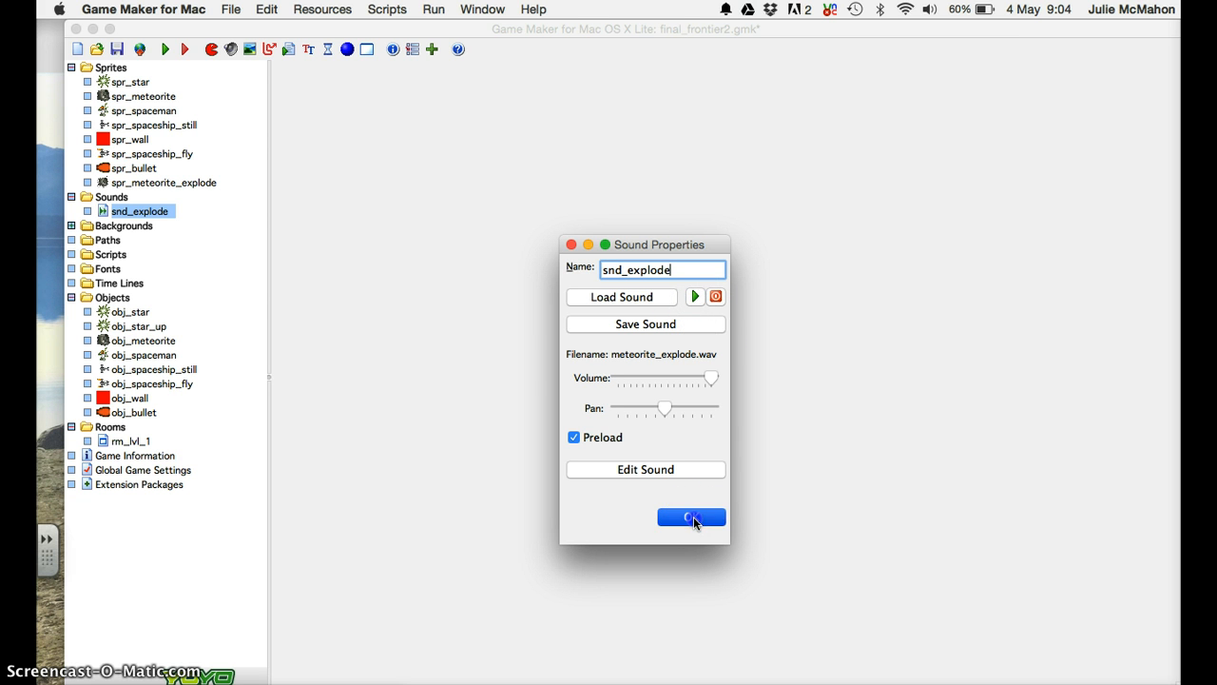
click(693, 516)
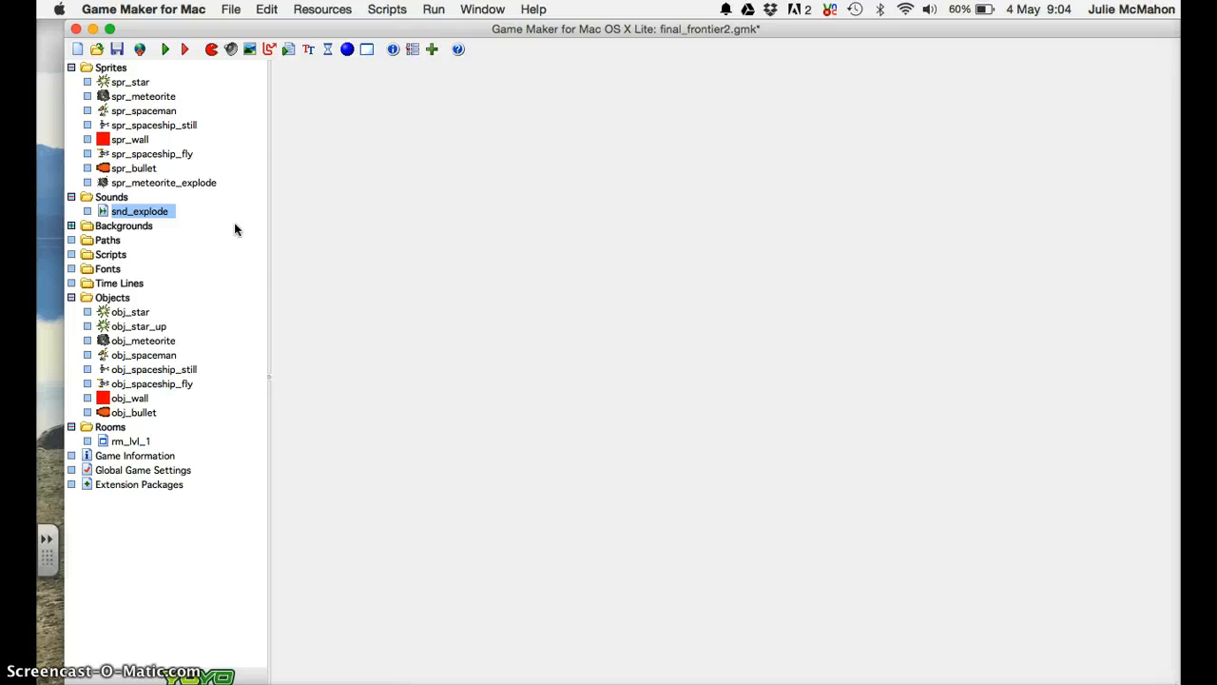
Create obj_meteorite_explode under Objects and assign it the spr_meteorite_explode sprite.
click(121, 298)
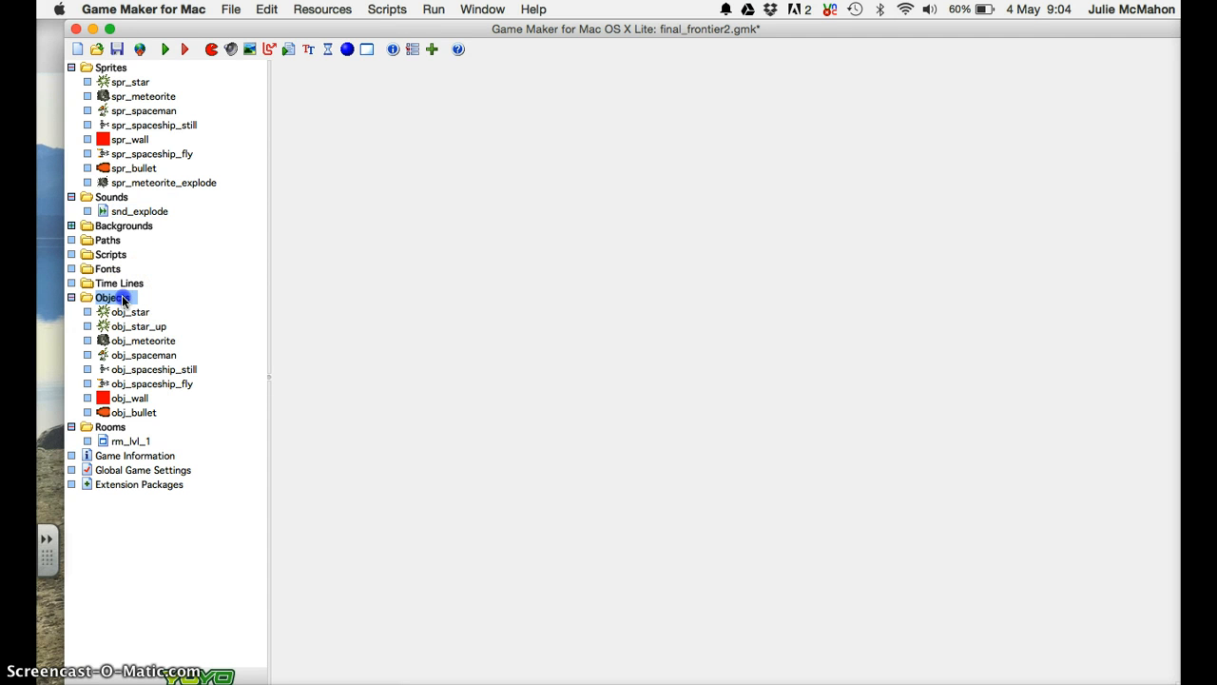
right_click(123, 300)
click(146, 304)
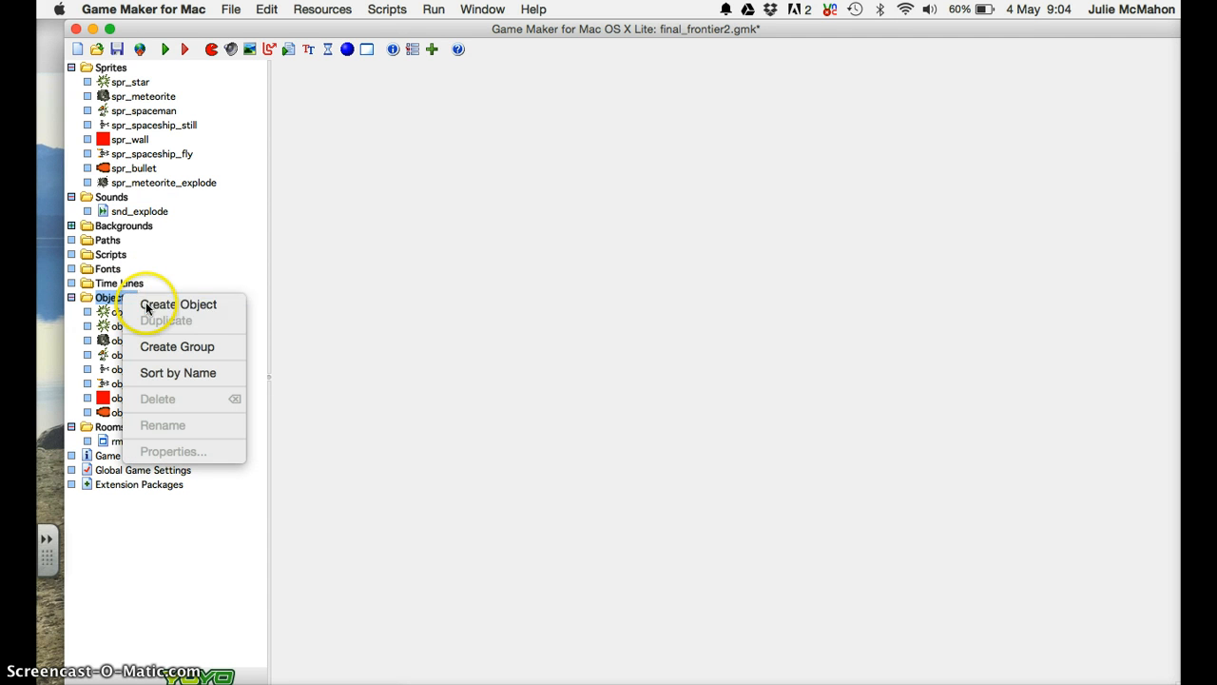
text(o)
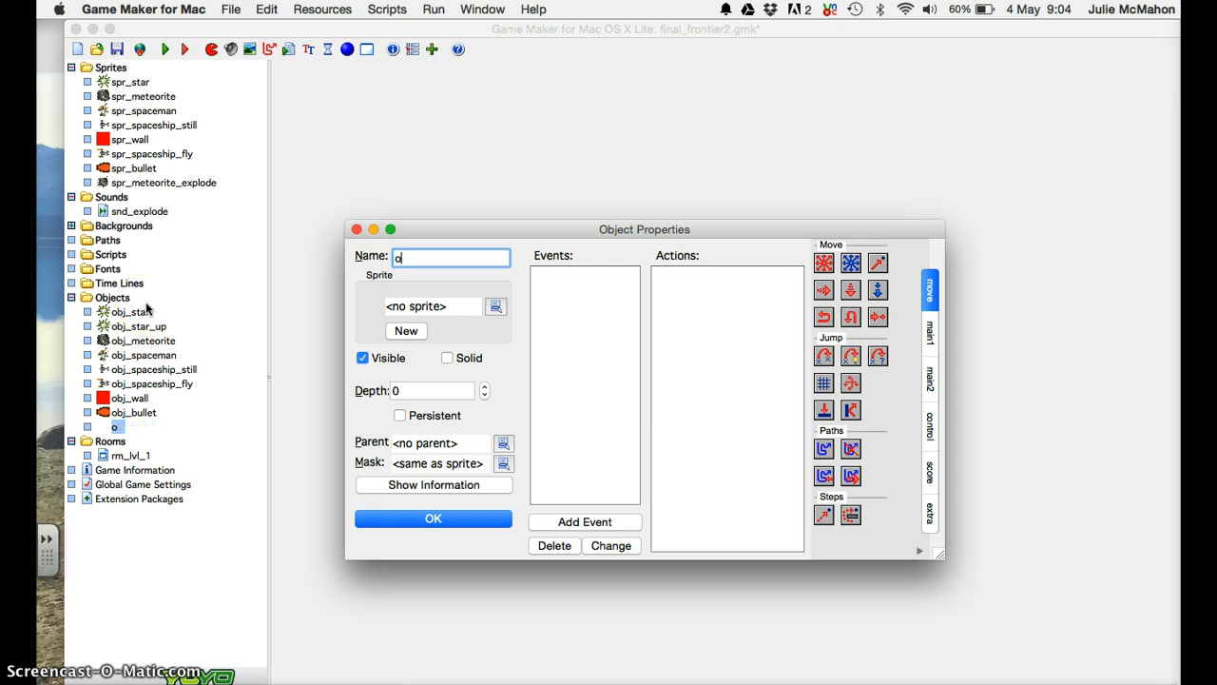
text(bj_meteorit)
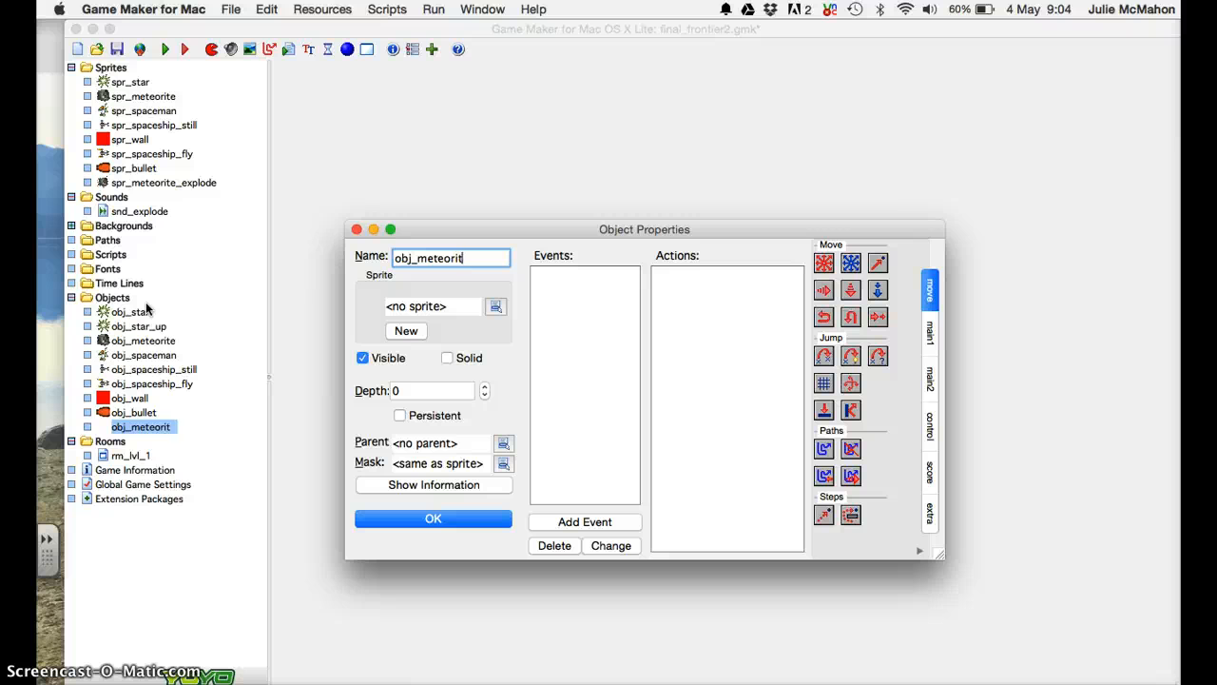
text(e_explode)
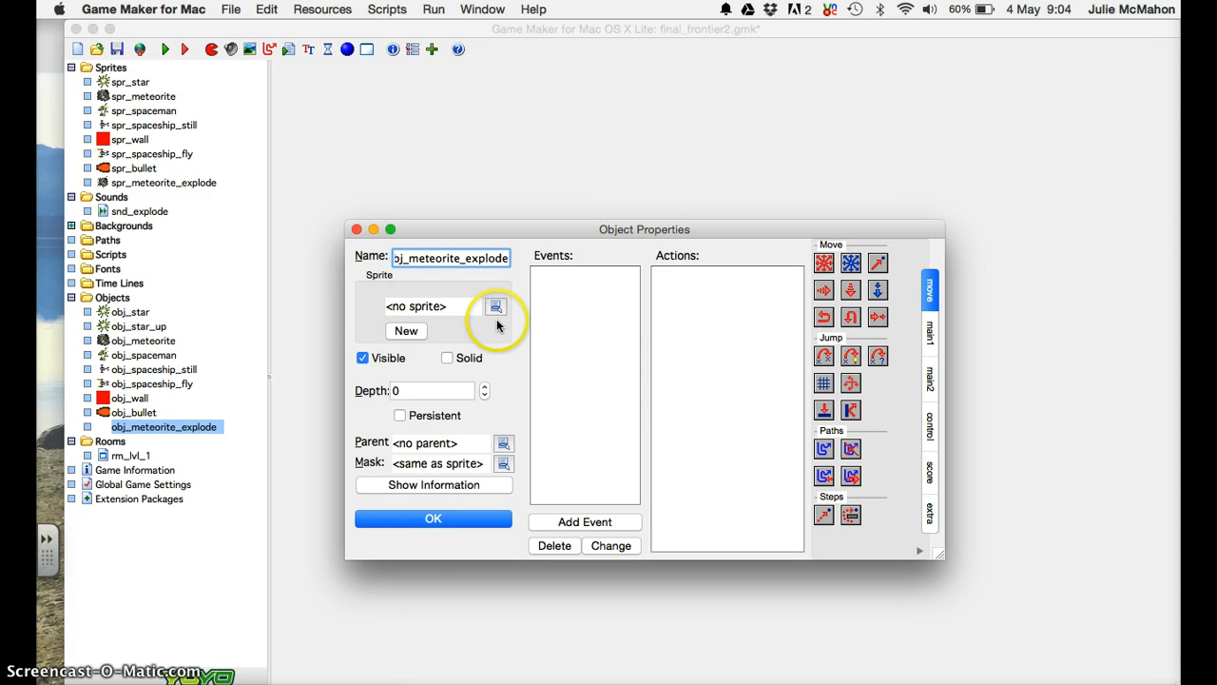
click(493, 306)
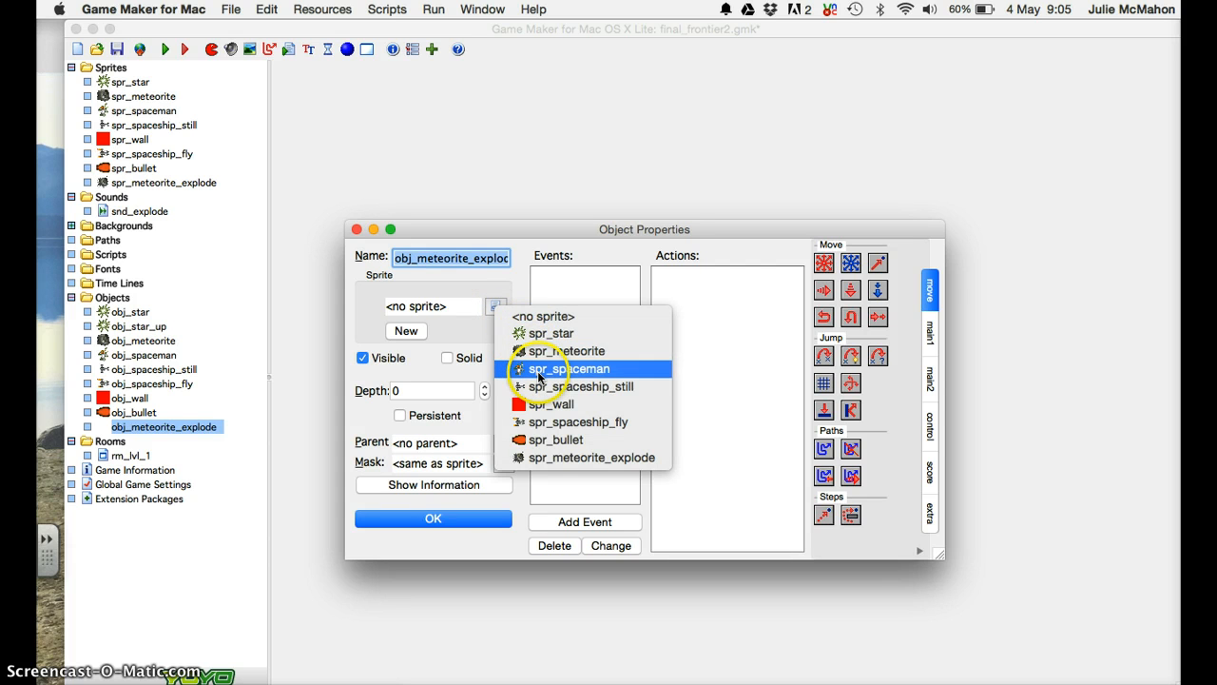
click(542, 456)
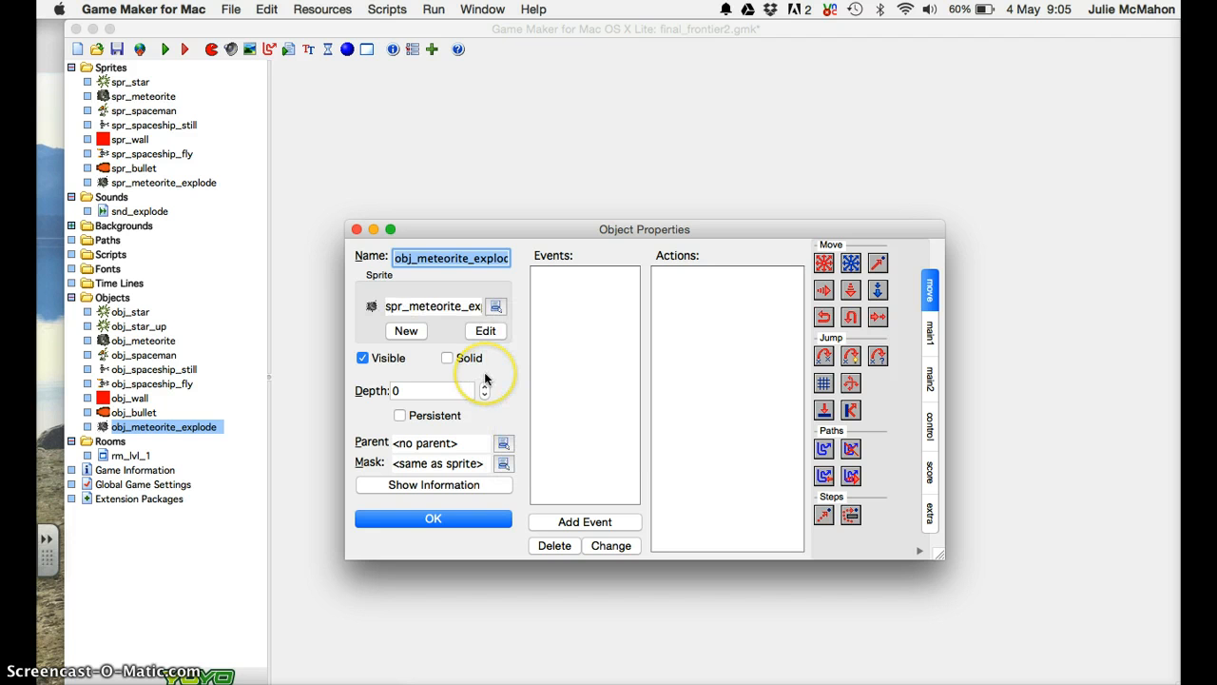
click(430, 390)
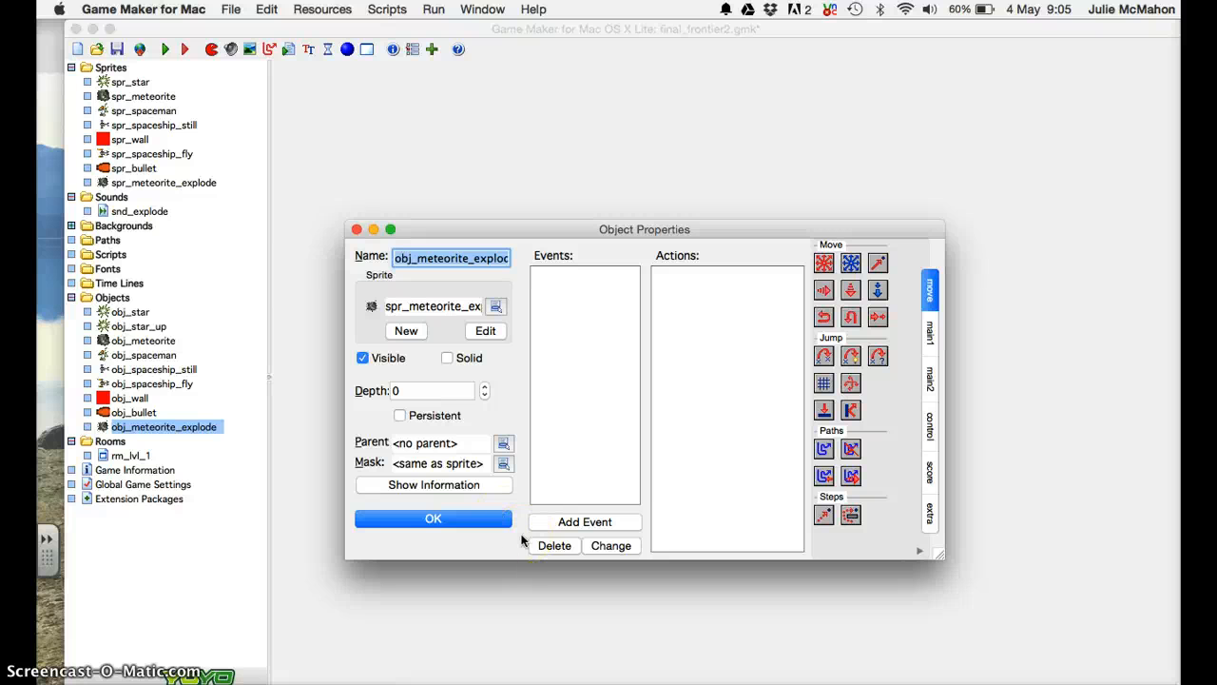
Add a Create event containing a Play Sound action set to snd_explode.
click(595, 526)
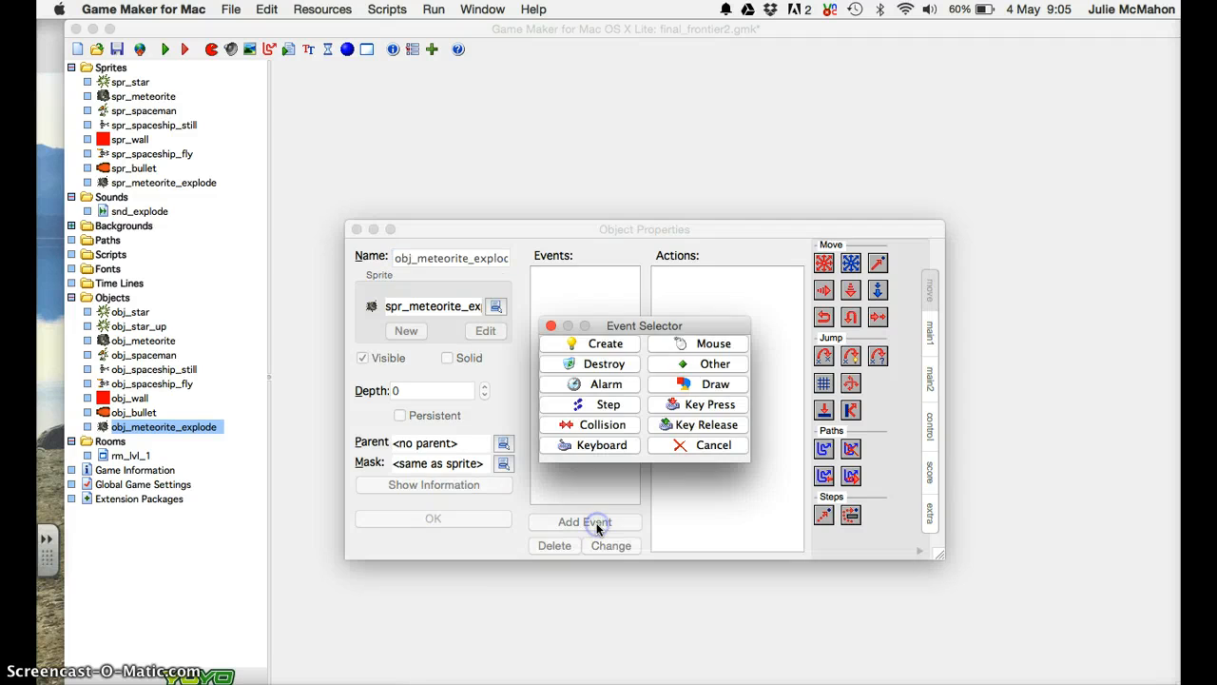
click(626, 344)
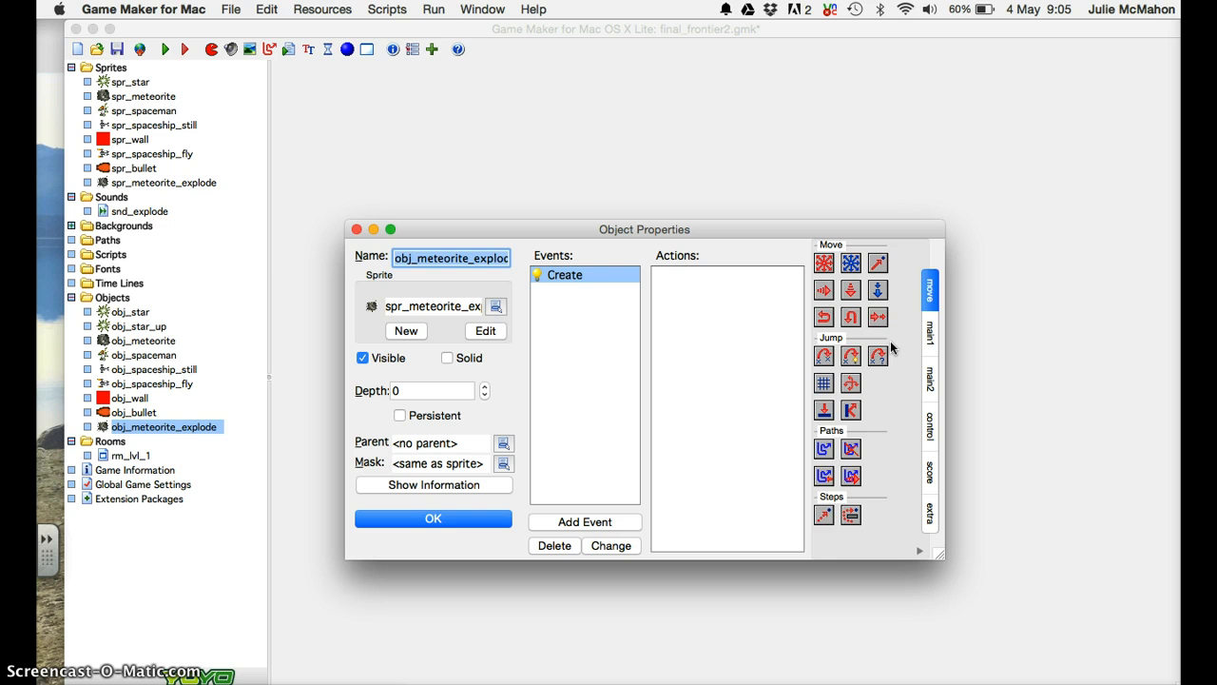
click(927, 333)
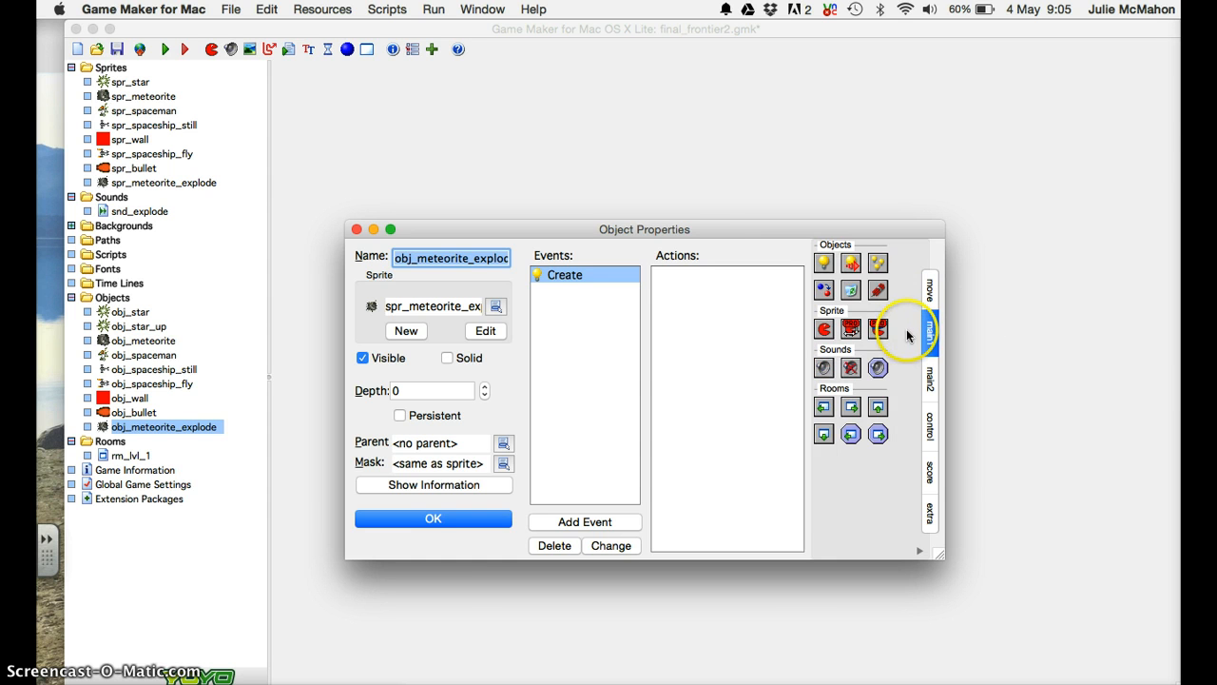
drag(823, 367, 747, 300)
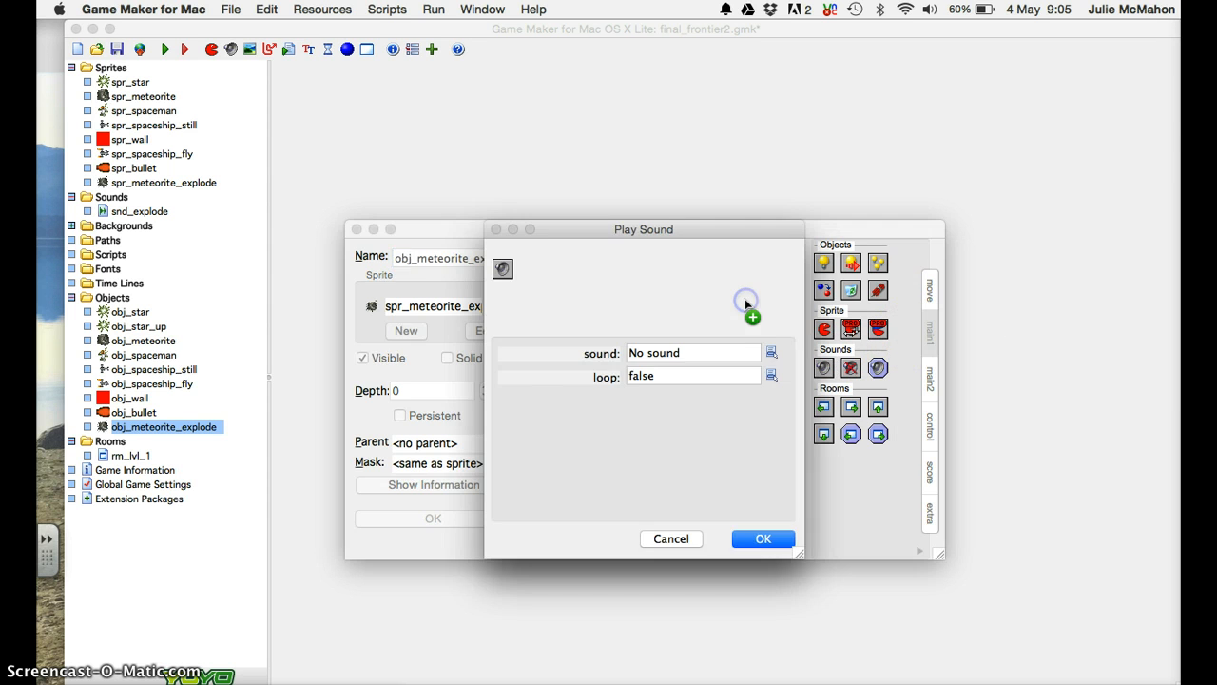
click(771, 353)
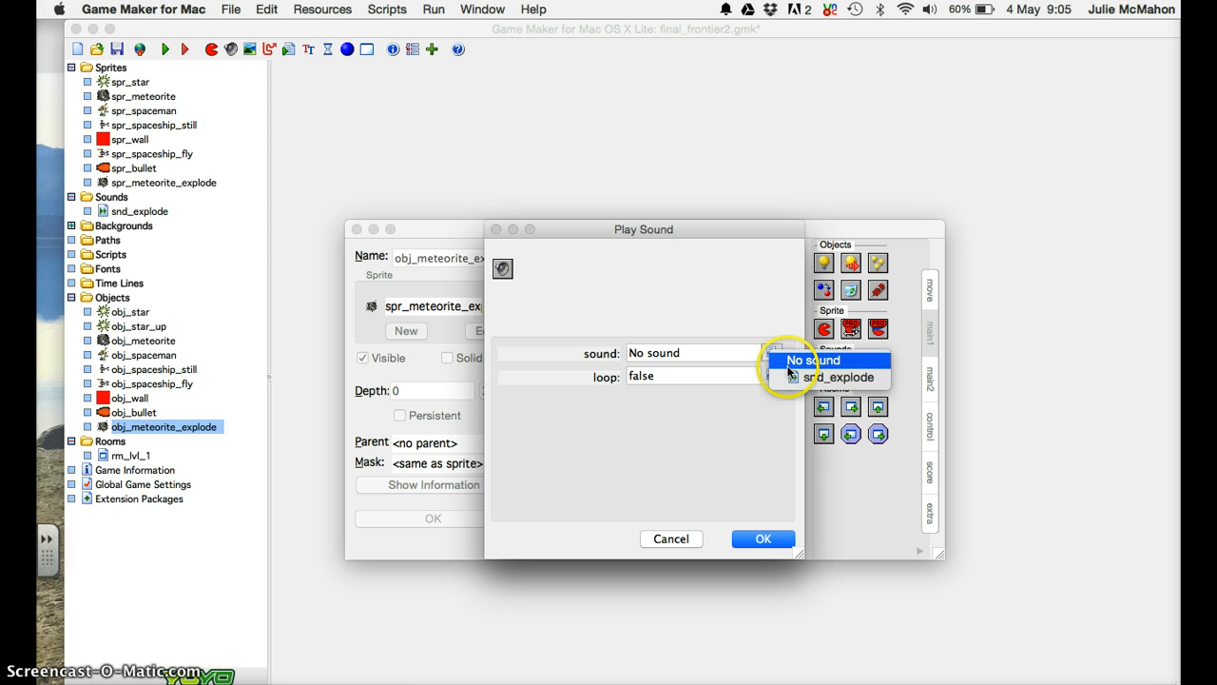
click(789, 377)
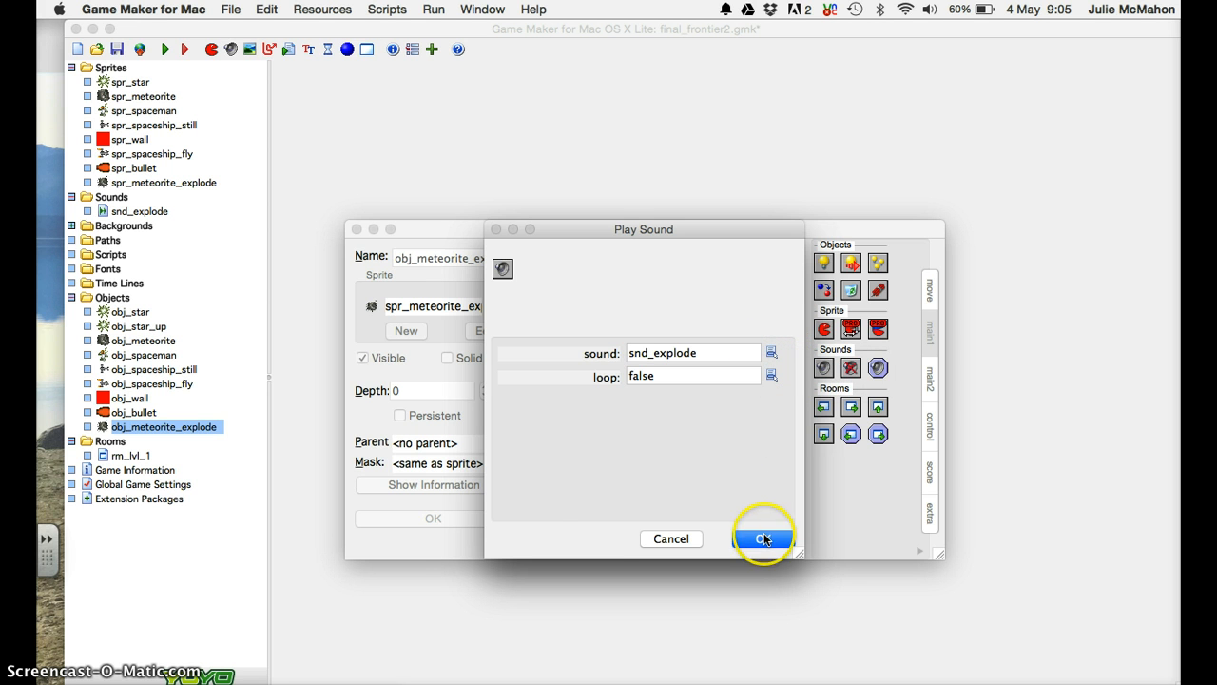
click(763, 539)
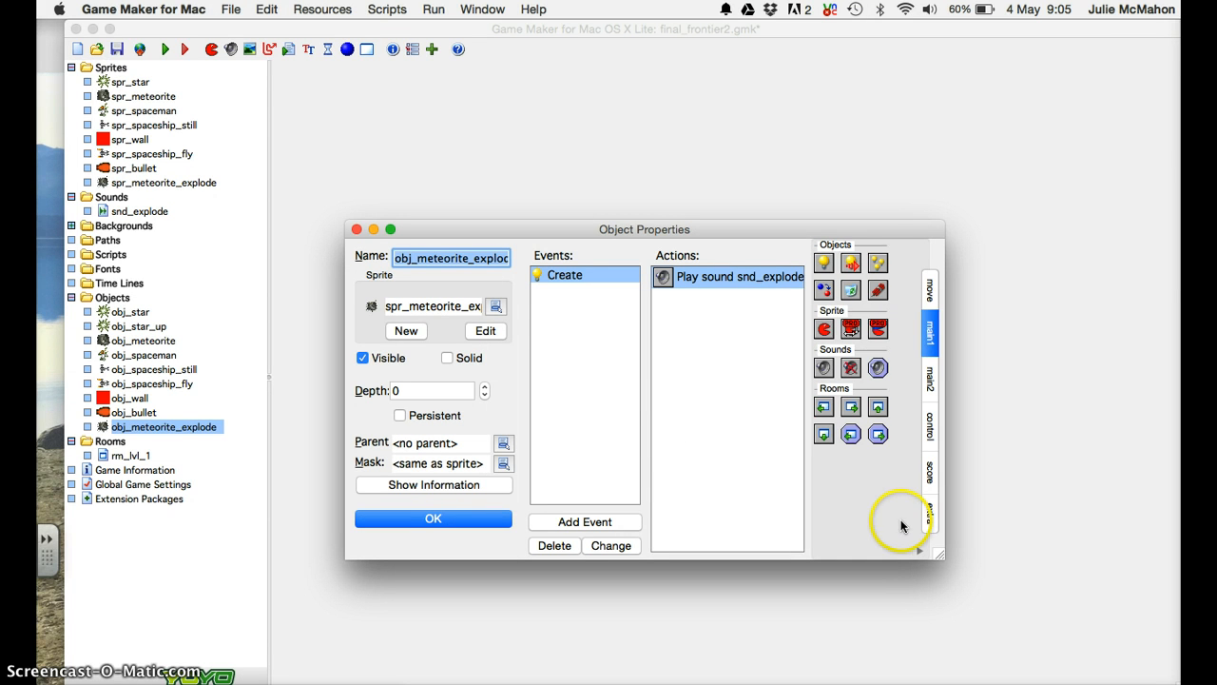
Add a Set Score action of 20, Relative, to the Create event.
click(929, 475)
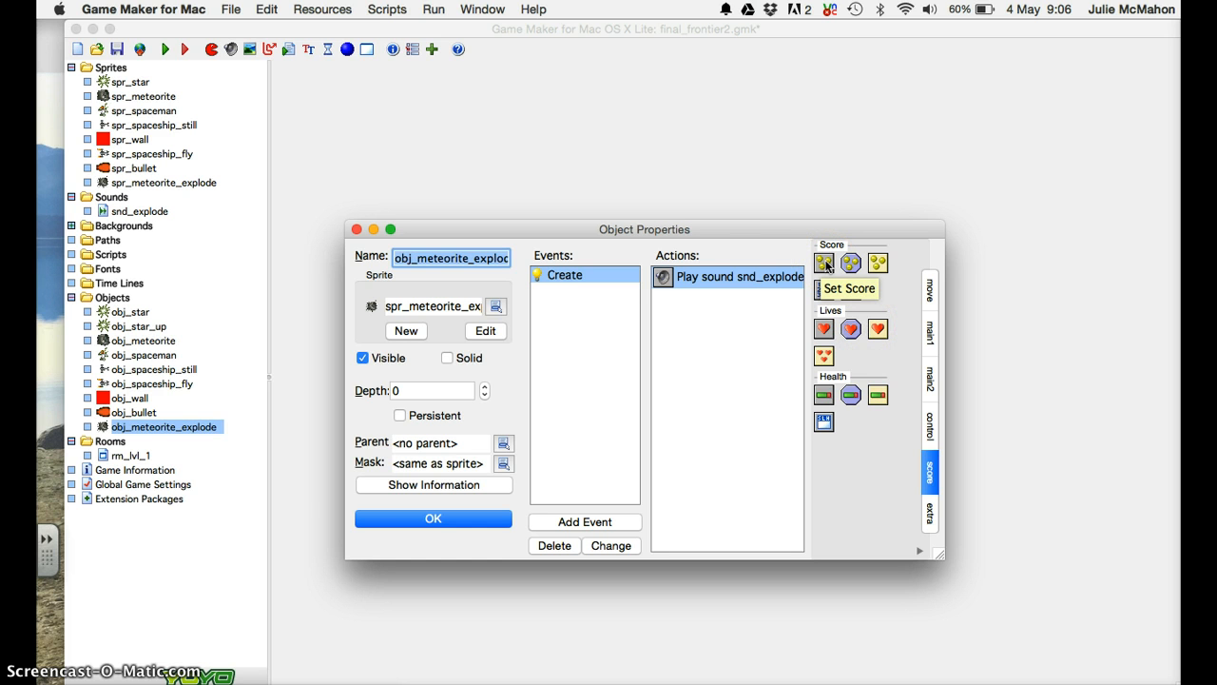
drag(825, 263, 690, 318)
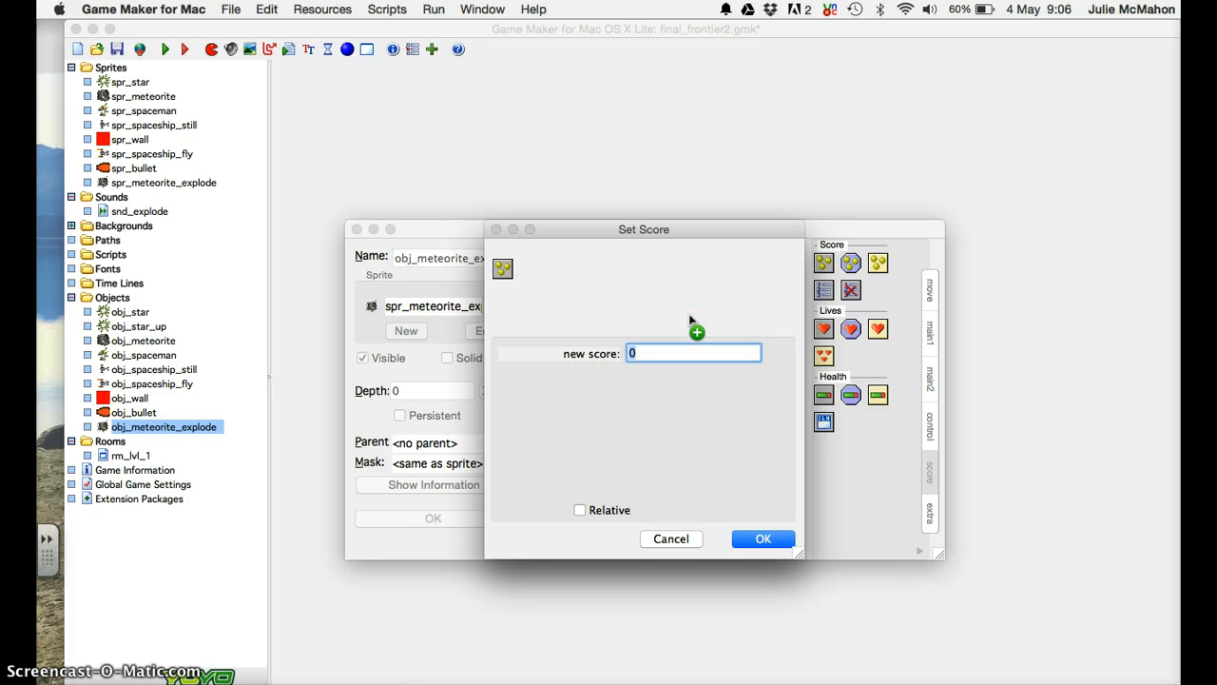
text(20)
click(610, 460)
click(579, 510)
click(582, 509)
click(594, 510)
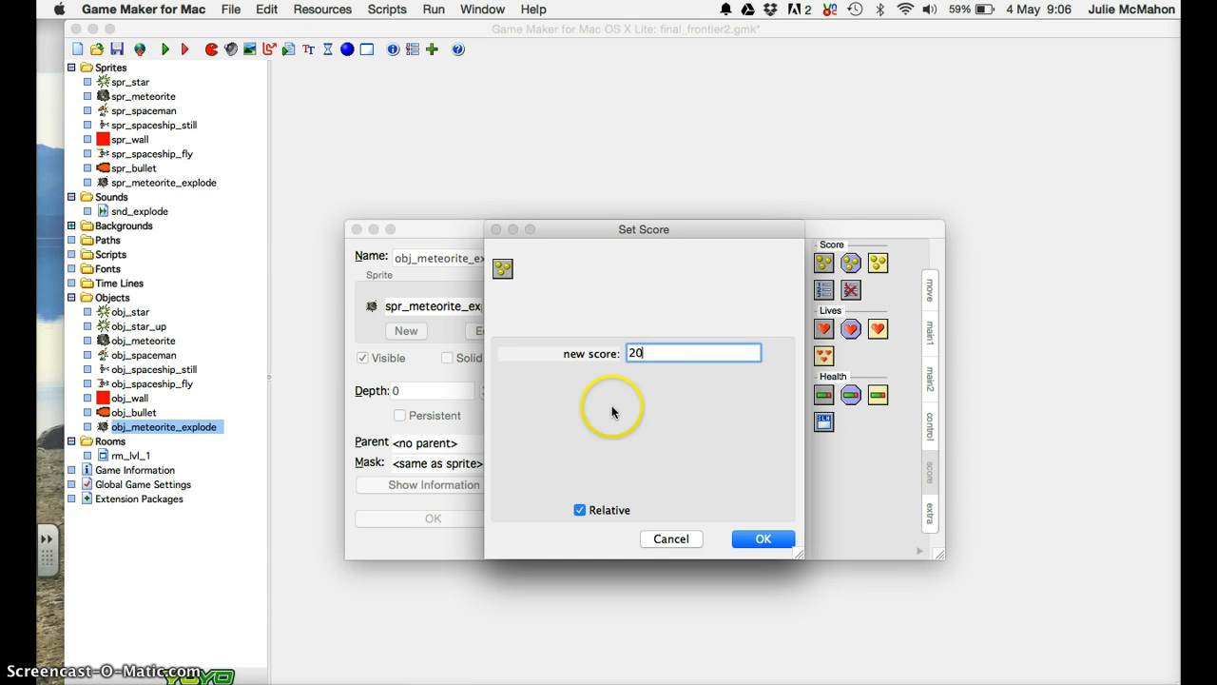
click(762, 539)
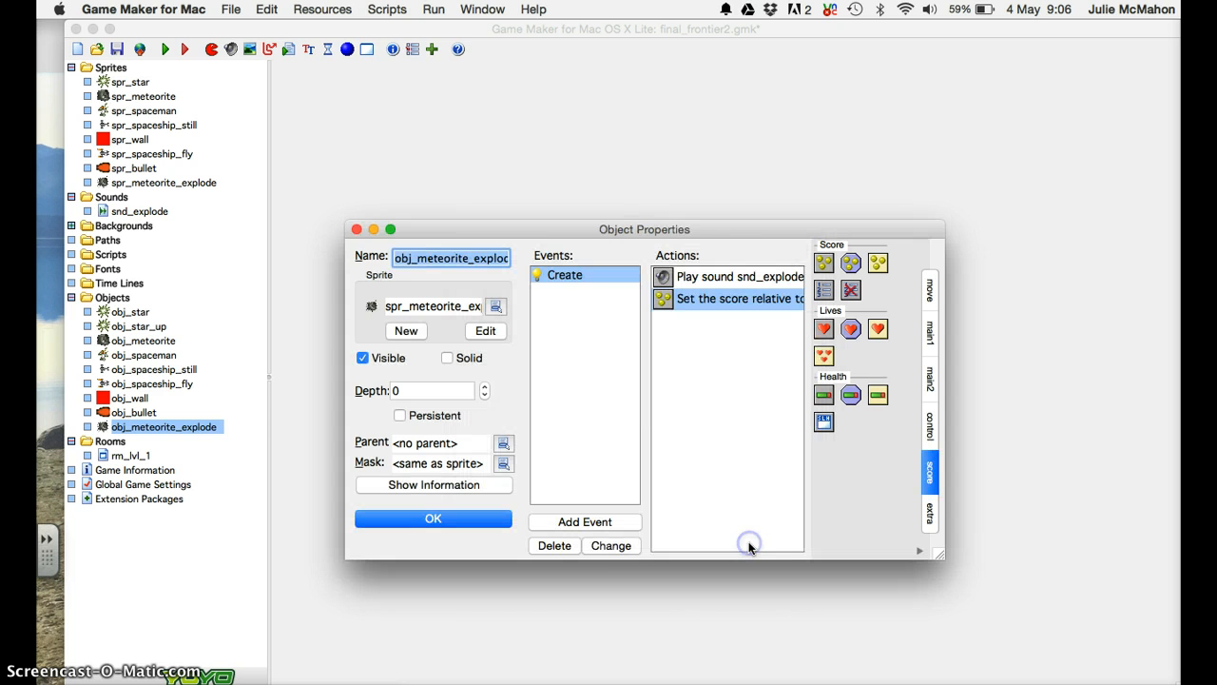
Add an Animation End event with a Destroy Instance action applying to Self.
click(605, 521)
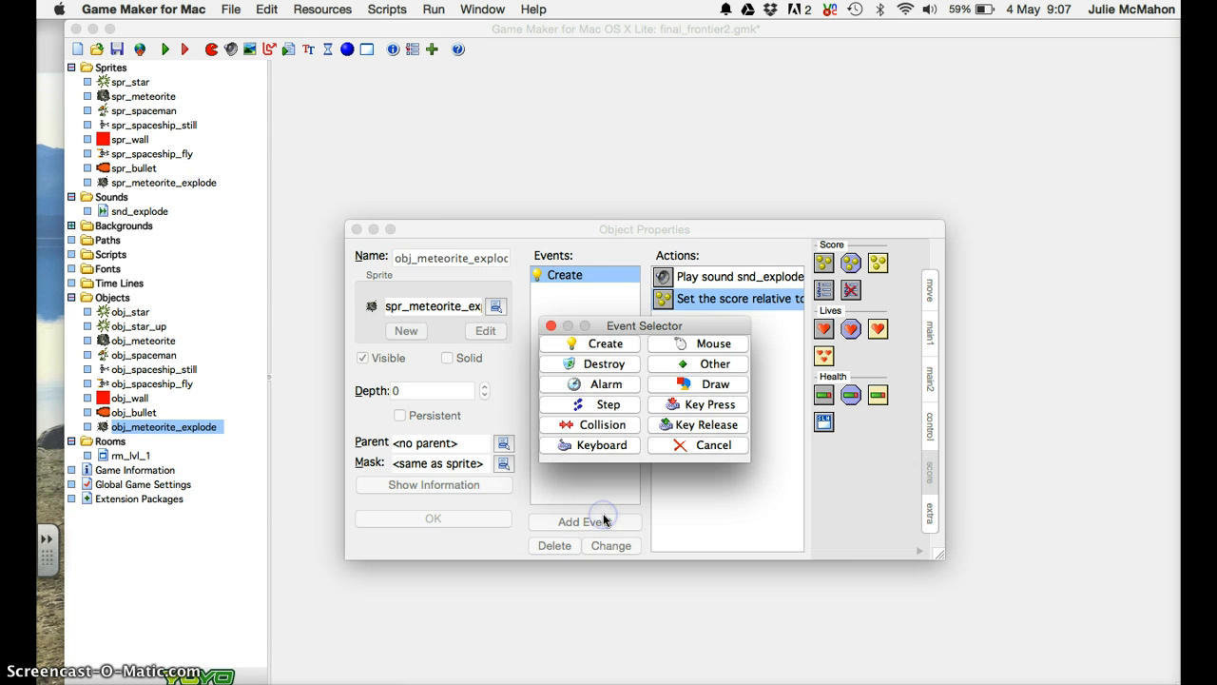
click(708, 365)
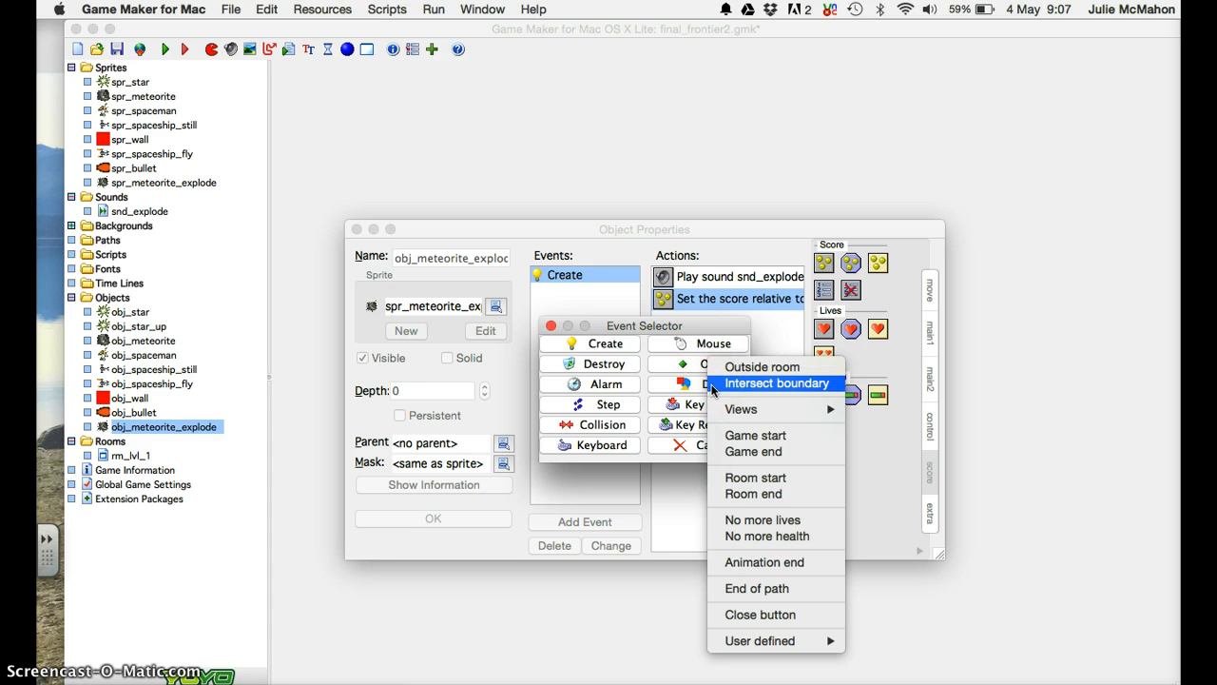
click(745, 566)
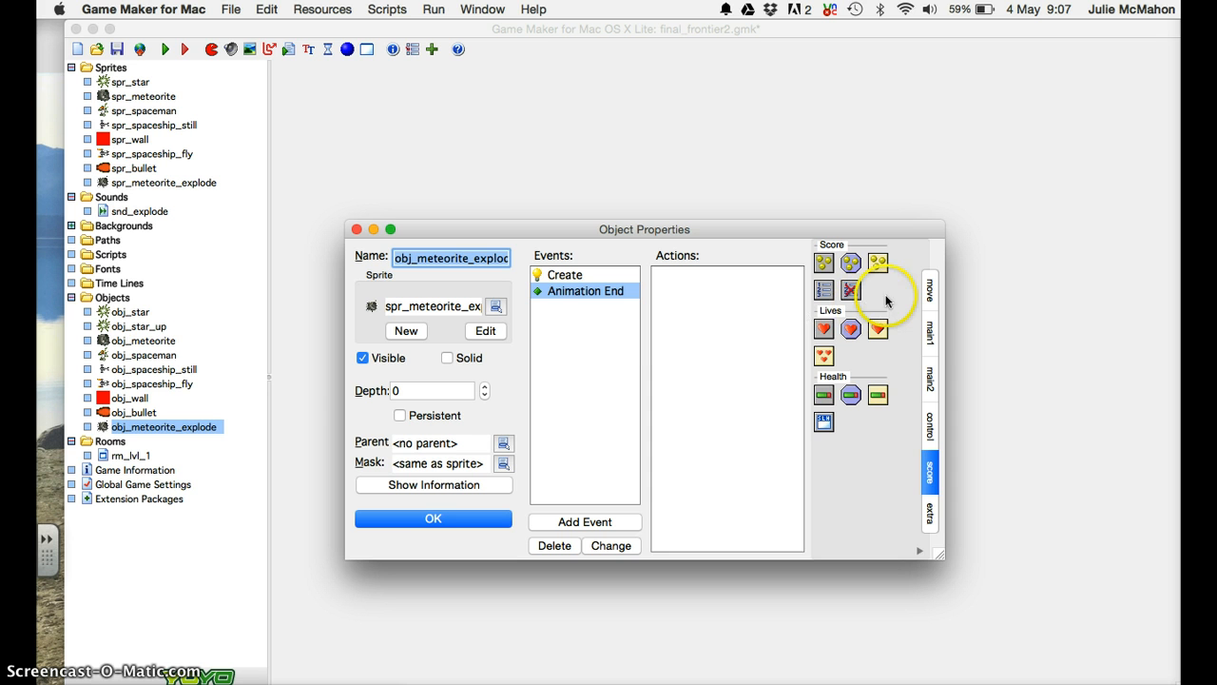
click(929, 328)
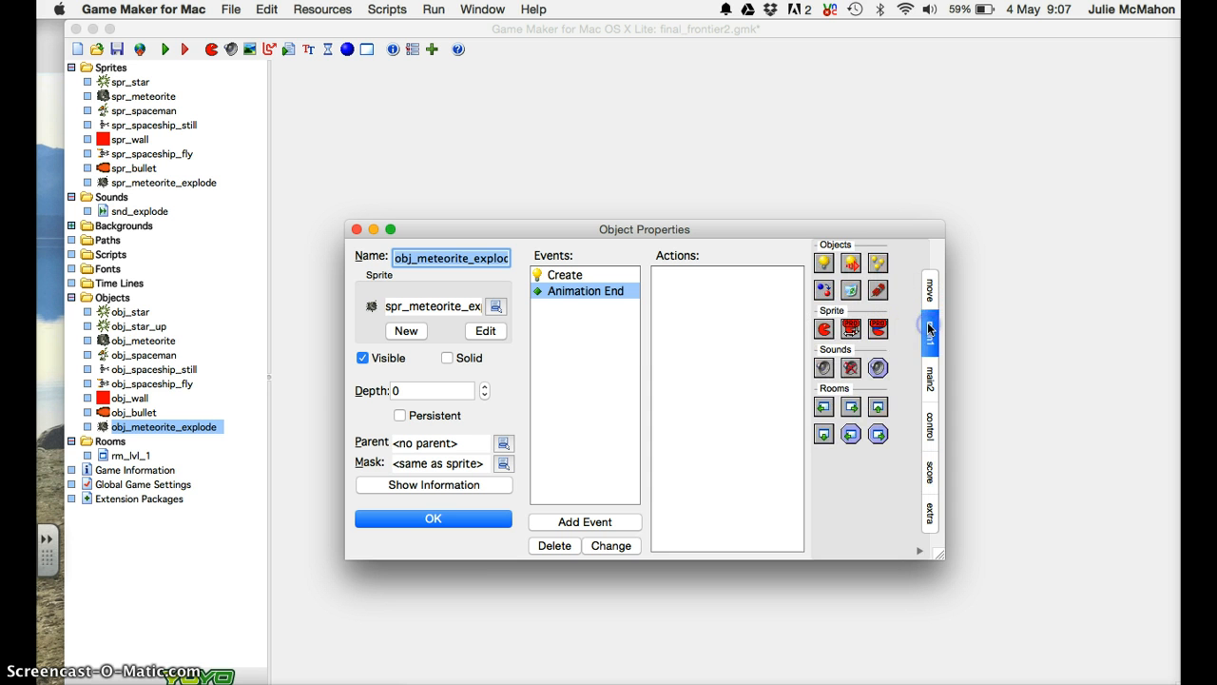
drag(844, 296, 712, 284)
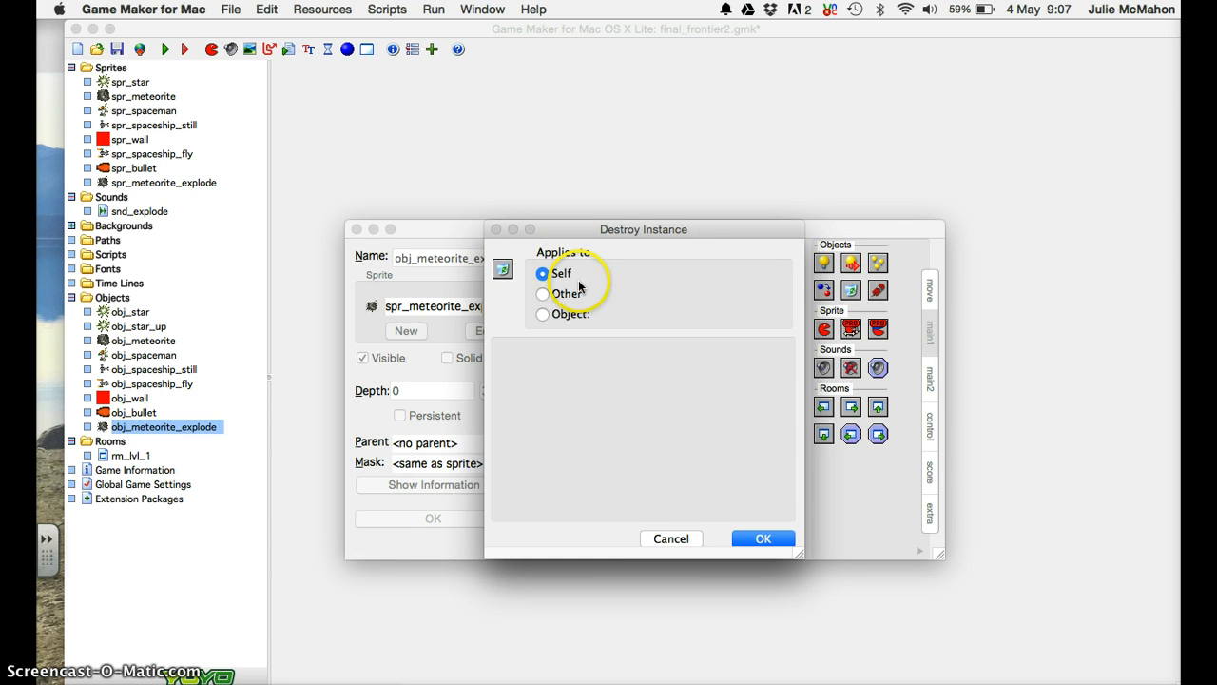
click(758, 538)
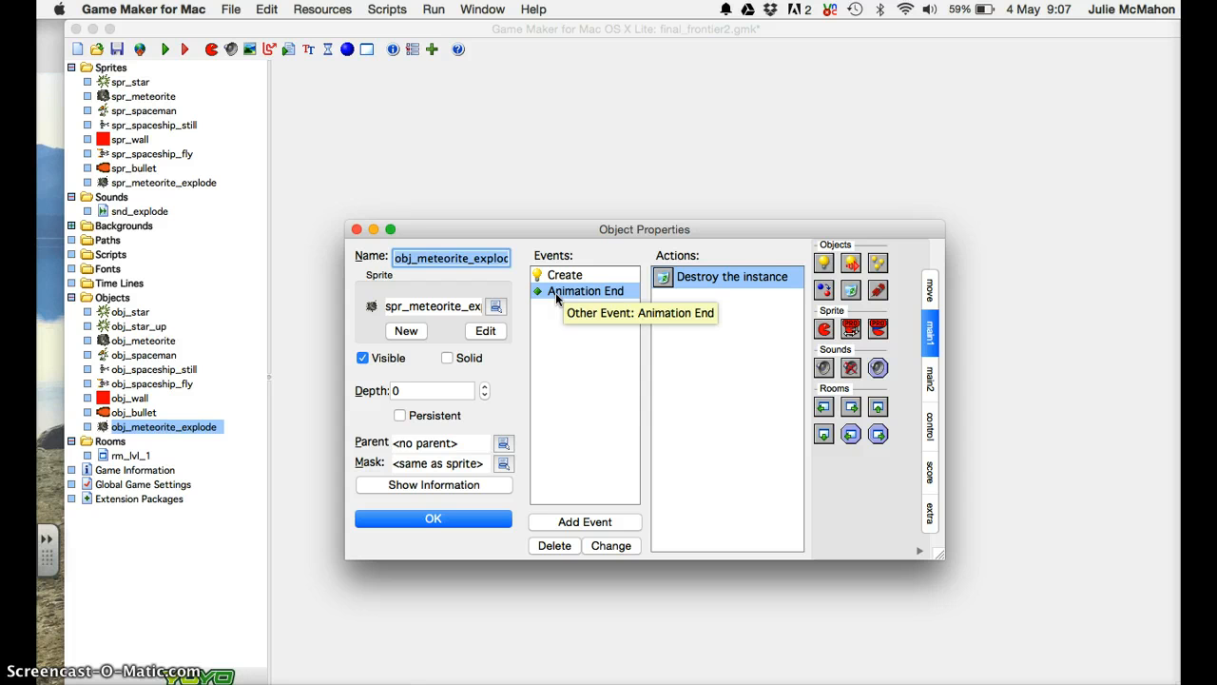
Recheck the Destroy Instance settings and close obj_meteorite_explode's Object Properties.
click(694, 279)
double_click(694, 277)
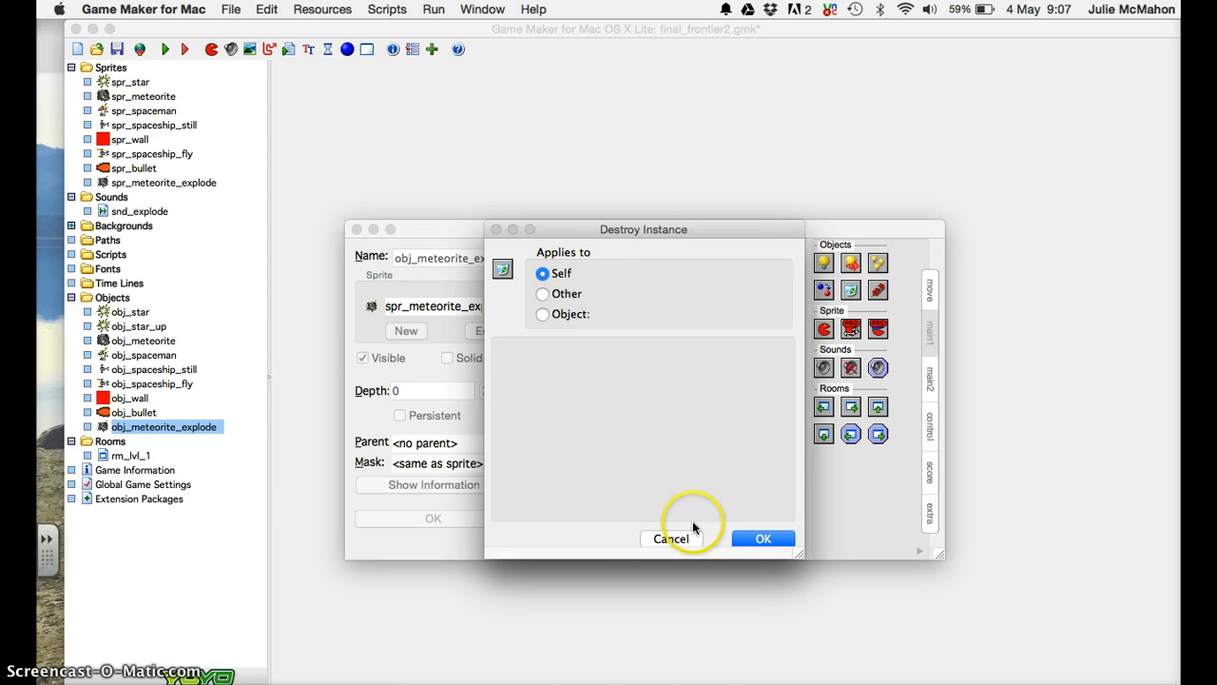
click(758, 538)
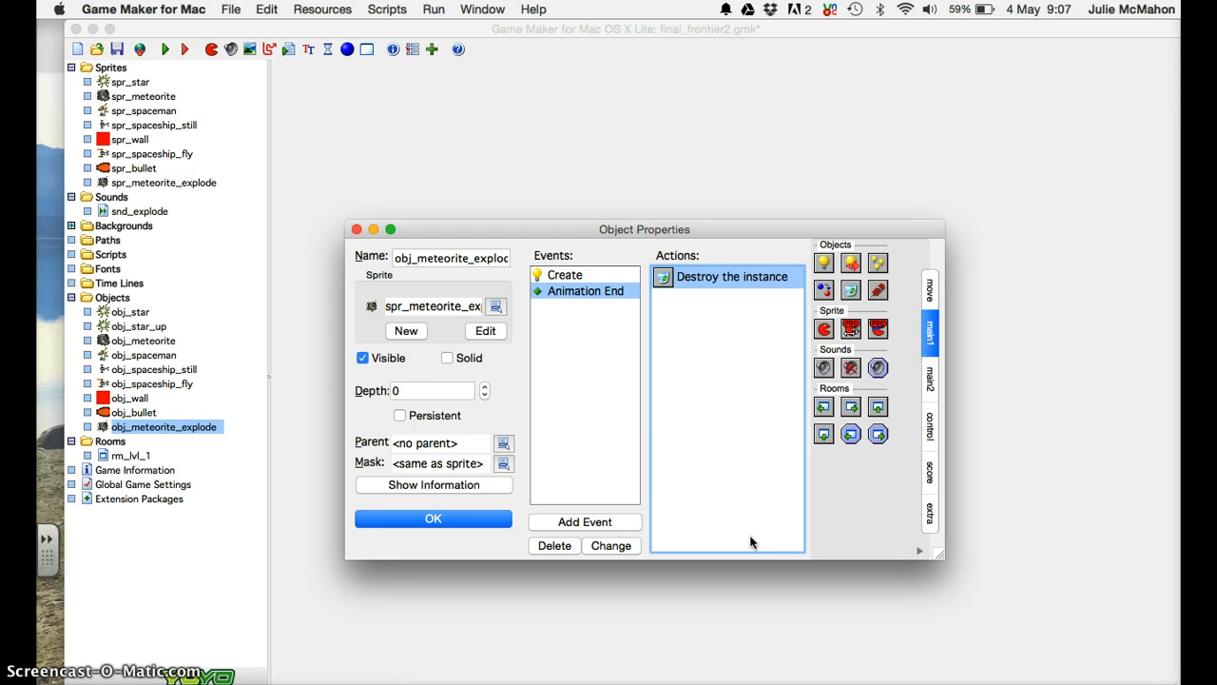
click(458, 522)
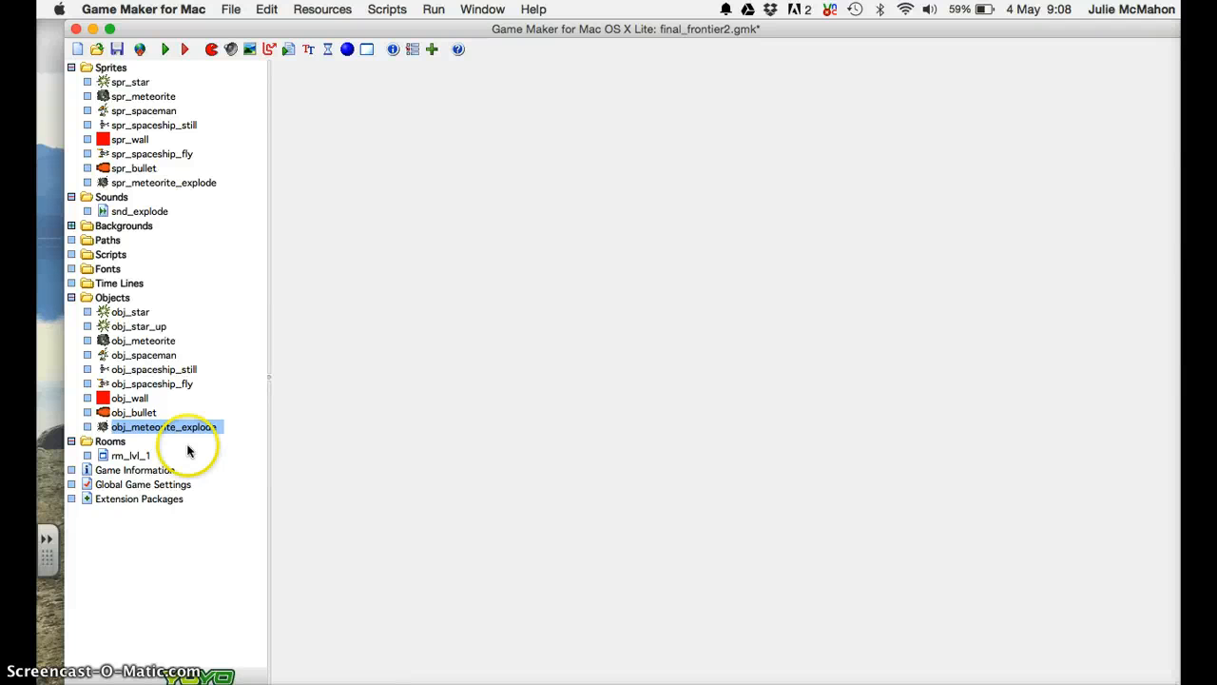
Open obj_bullet's properties and add a Collision event with obj_meteorite.
click(134, 414)
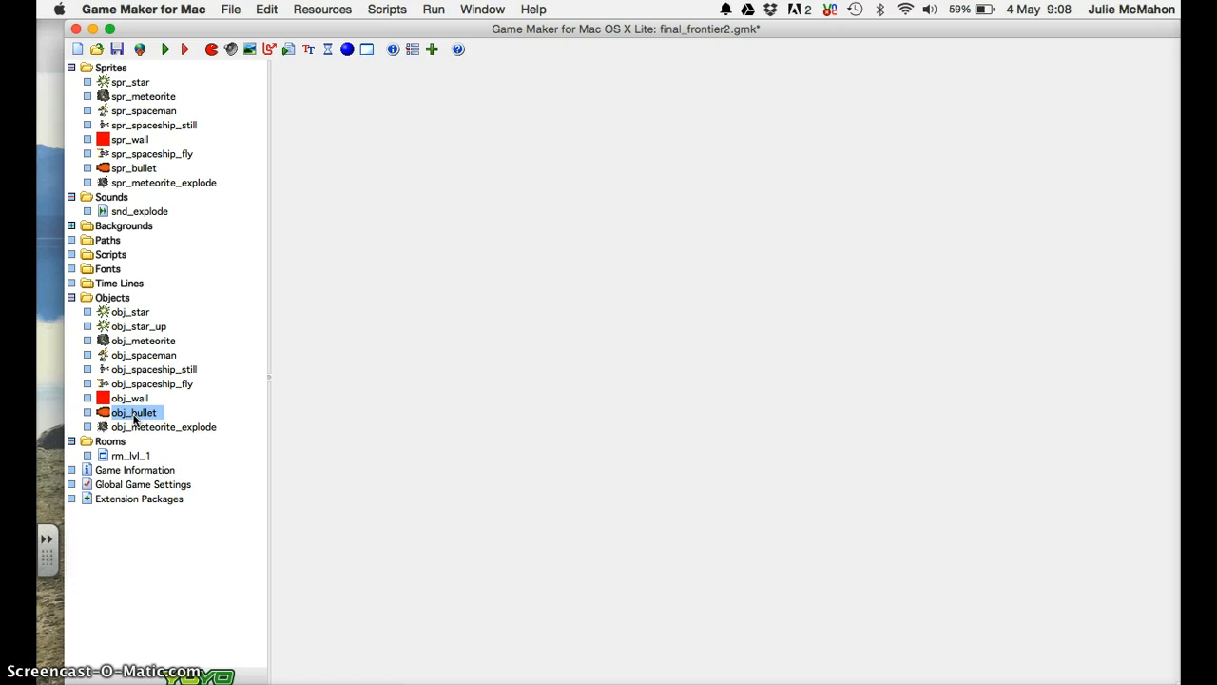
double_click(134, 415)
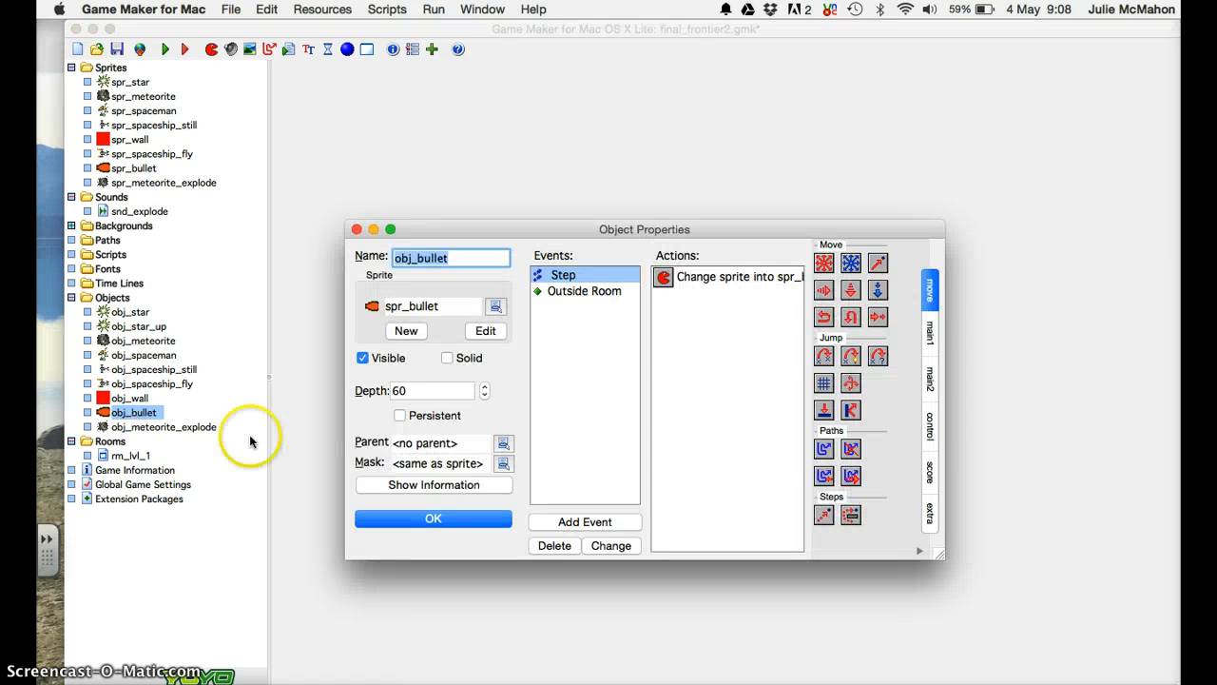
click(553, 521)
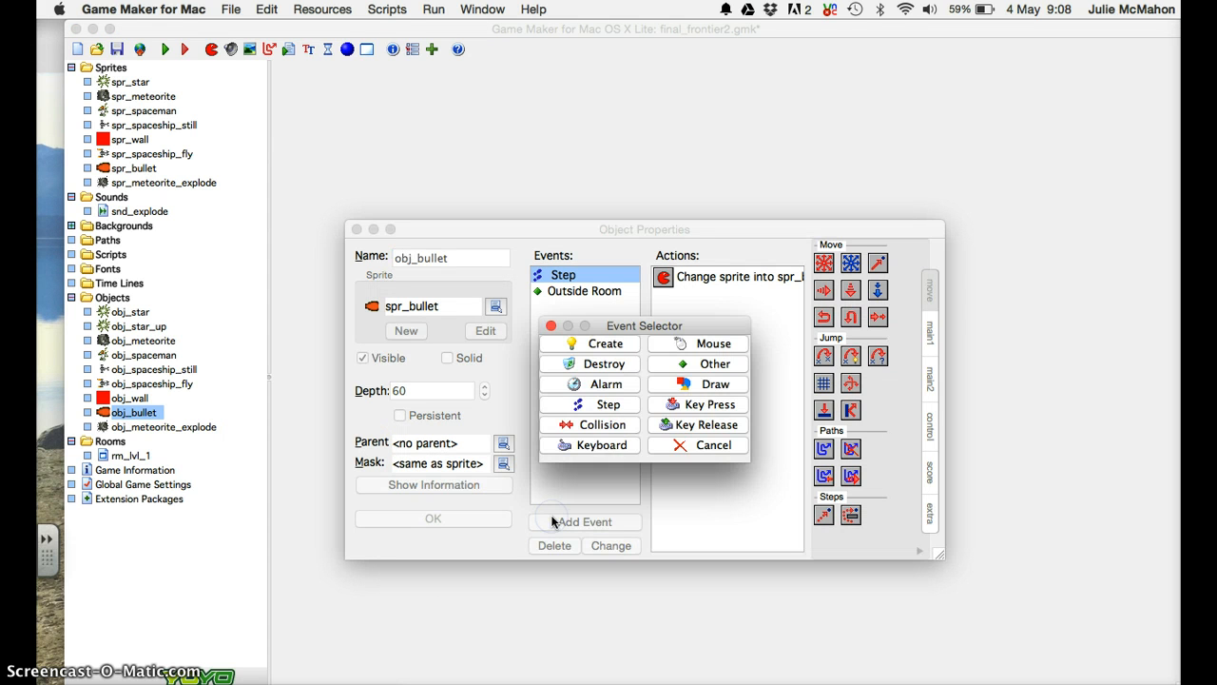
click(602, 424)
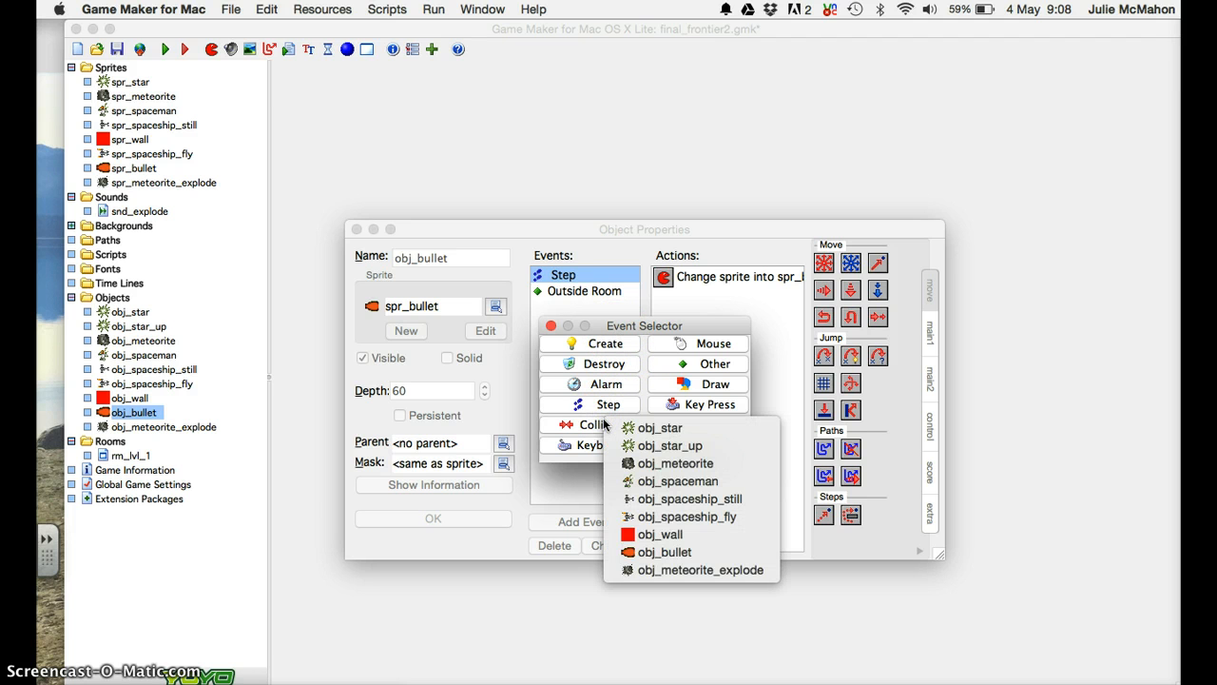
click(630, 462)
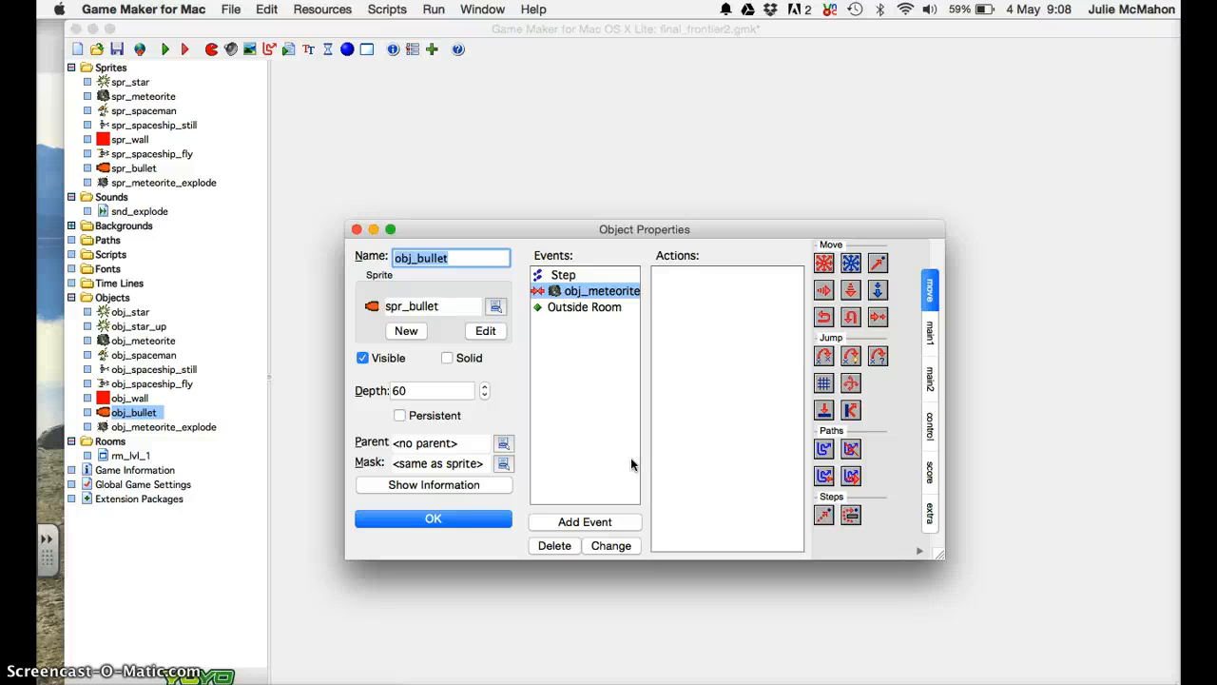
Add a Create Instance action that spawns obj_meteorite_explode relative to the bullet's position.
click(931, 335)
drag(824, 262, 714, 279)
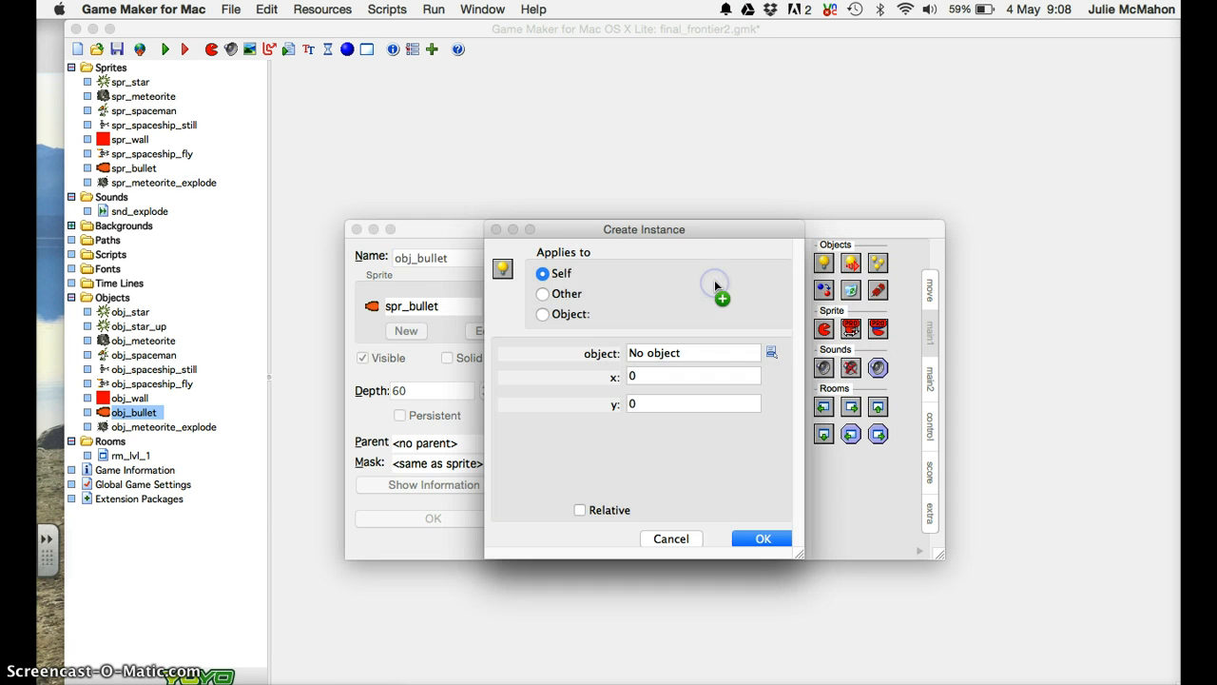
click(771, 352)
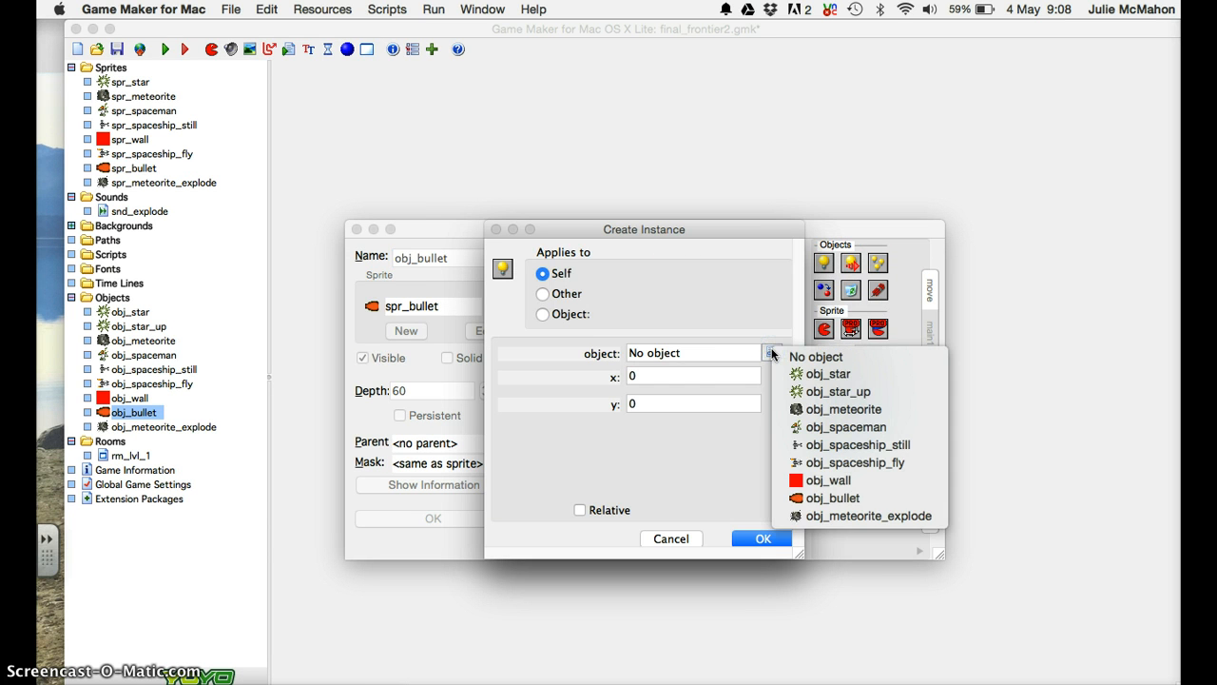
click(821, 516)
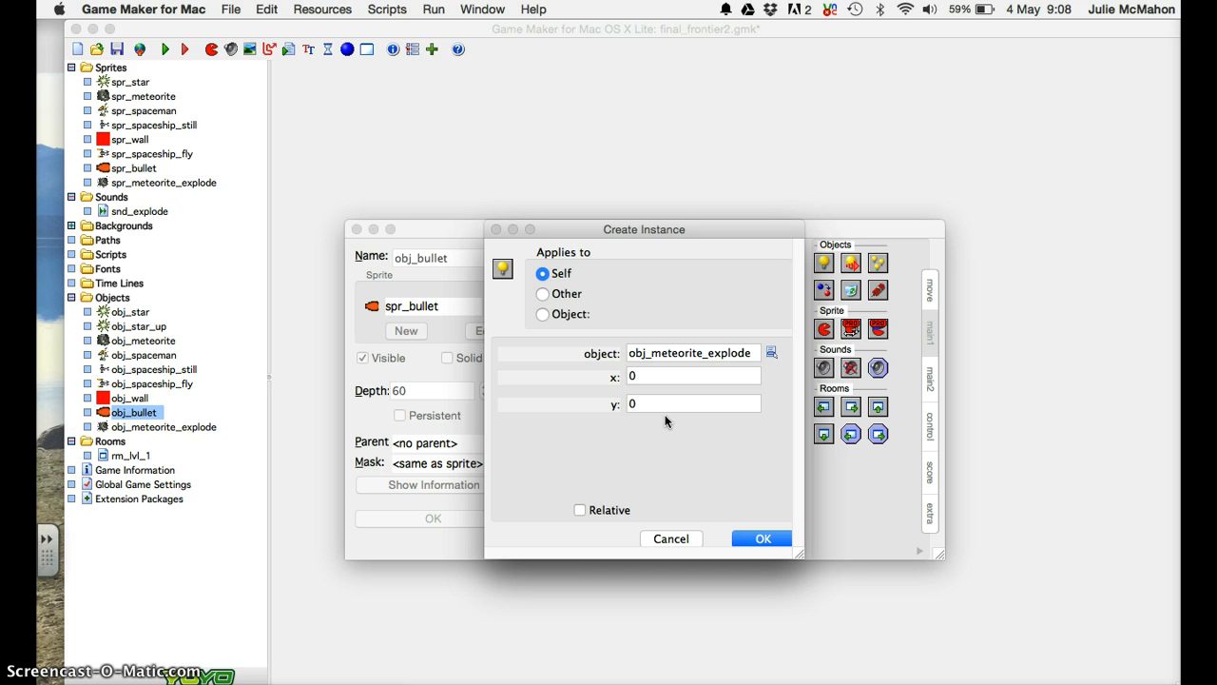
click(604, 510)
click(747, 538)
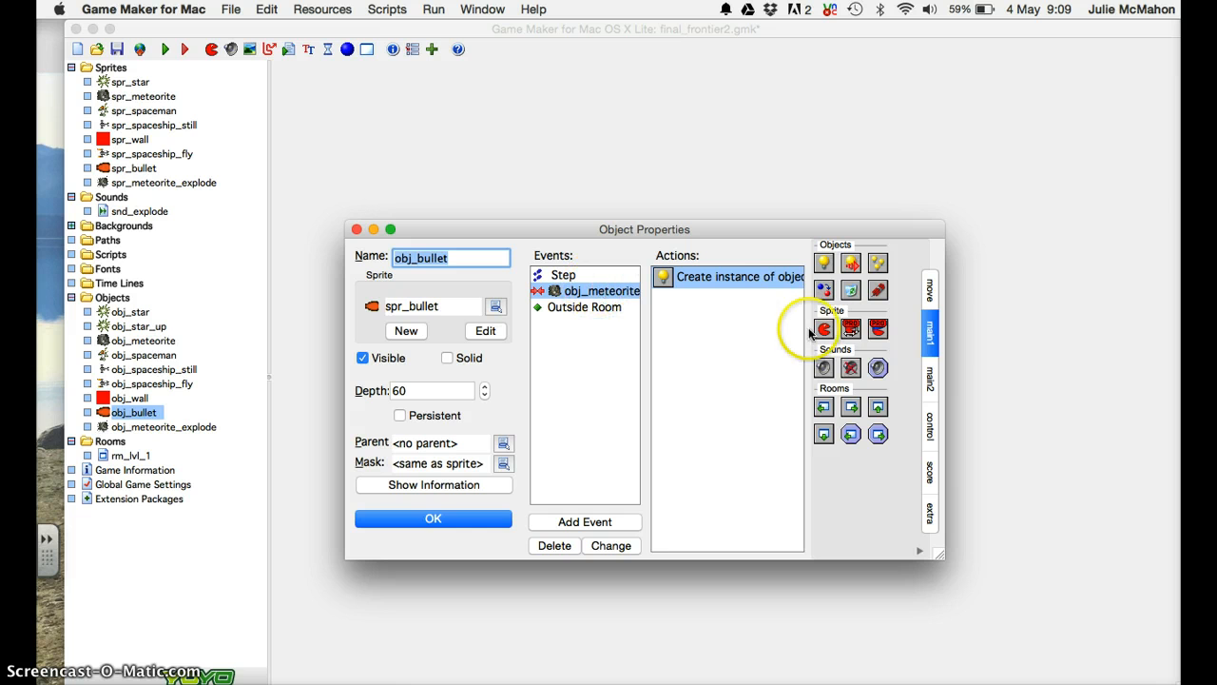
Add two Destroy Instance actions, one for the bullet itself (Self) and one for the meteorite (Other).
drag(853, 296, 730, 310)
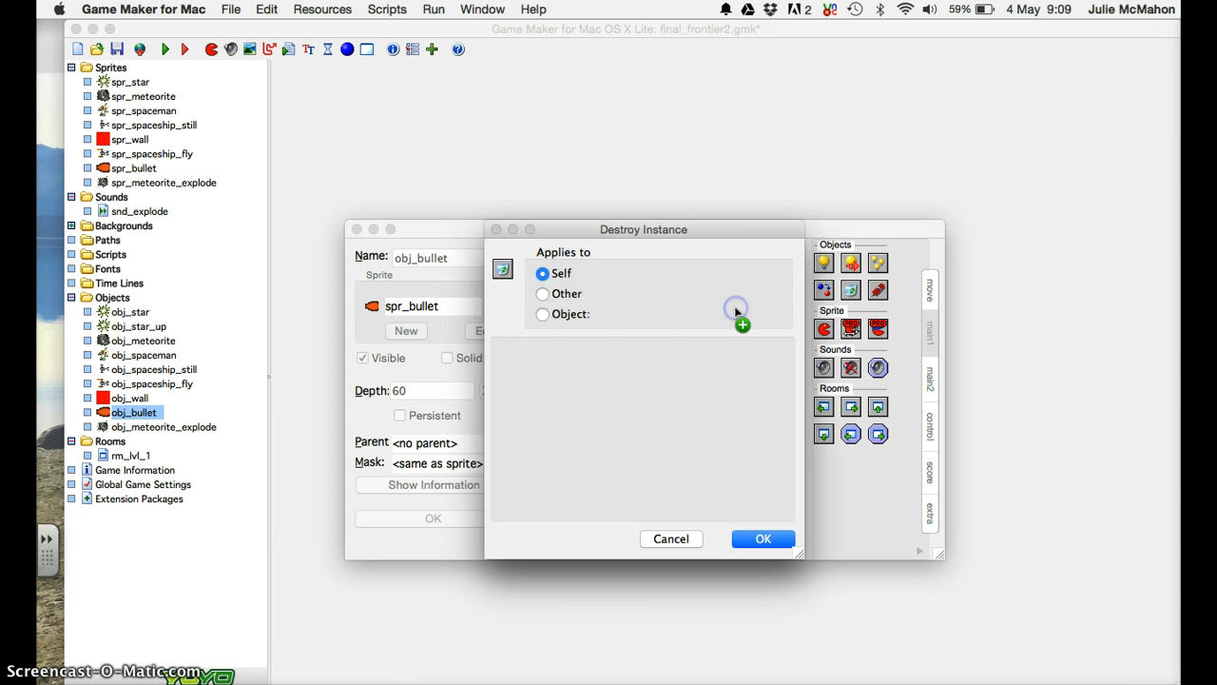
click(773, 538)
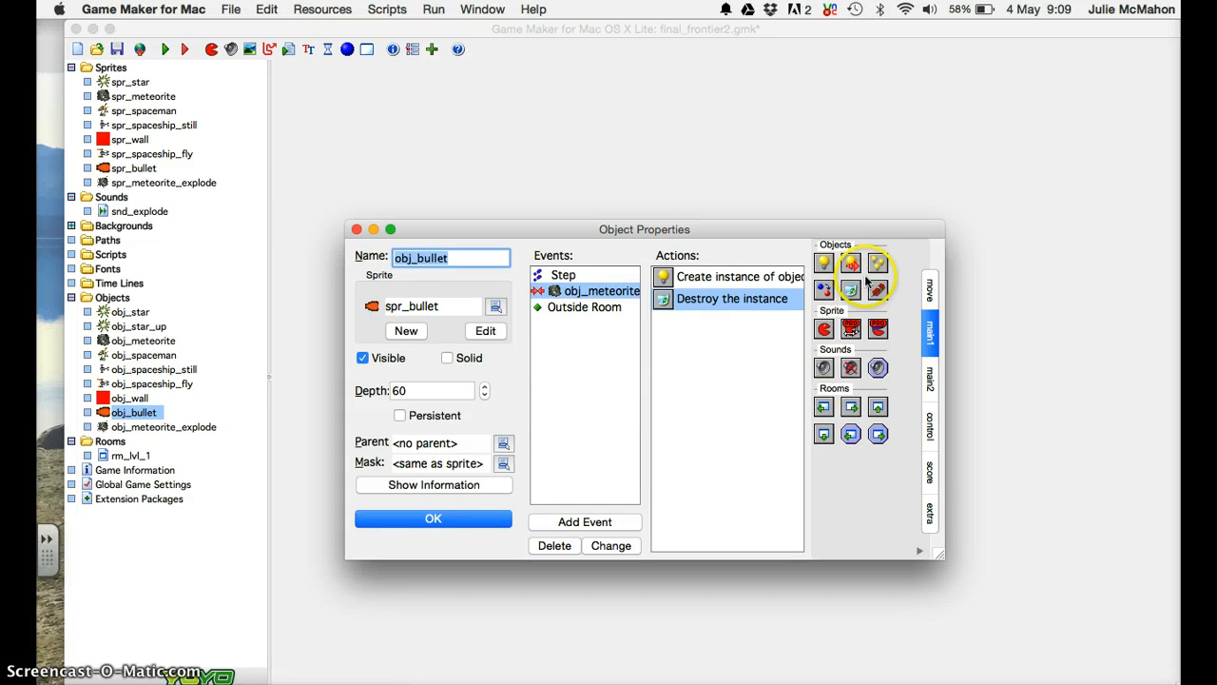
drag(851, 290, 736, 334)
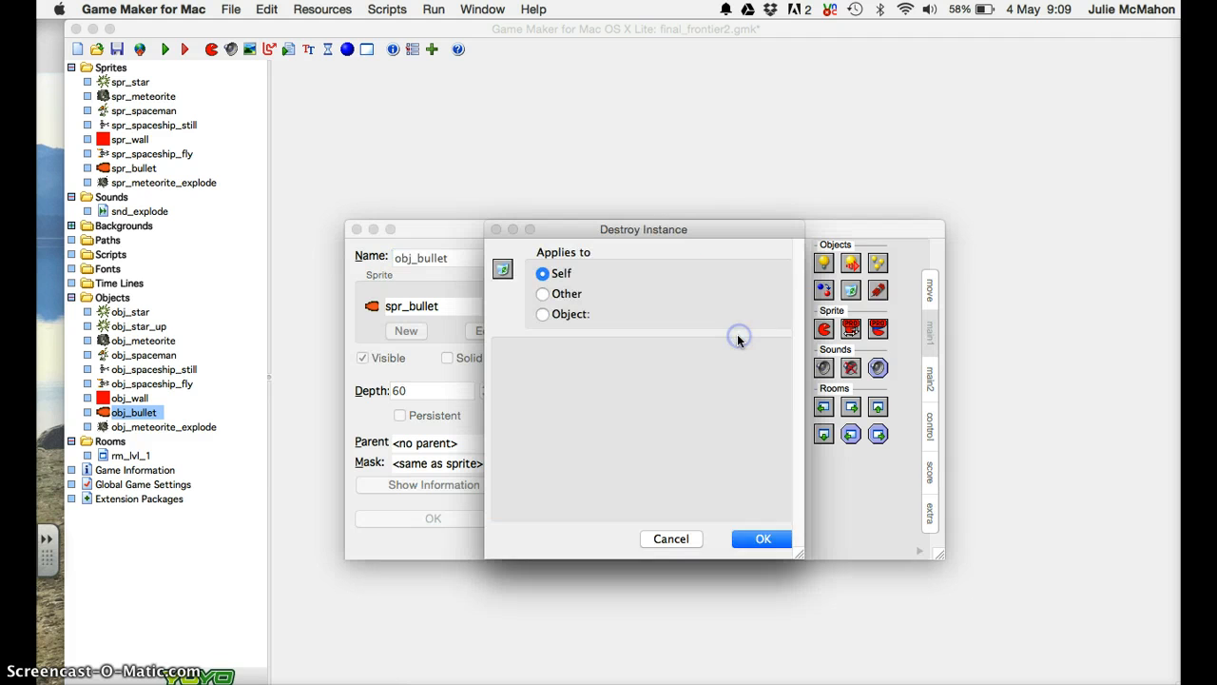
click(542, 297)
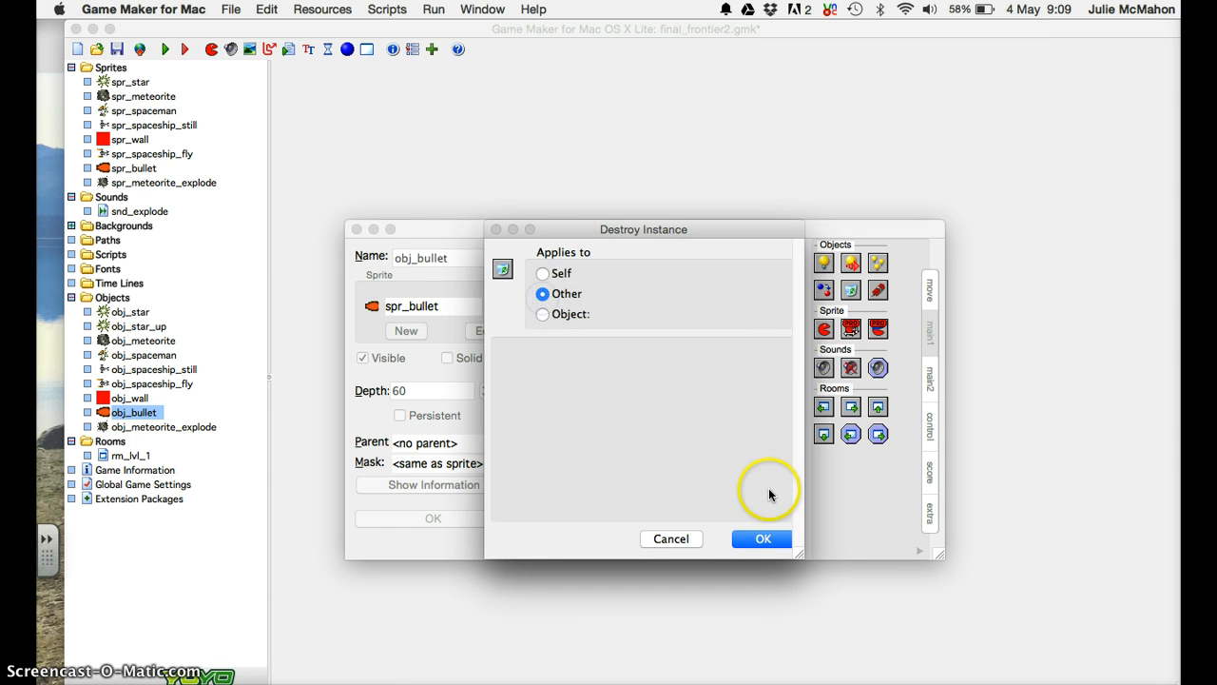
click(760, 538)
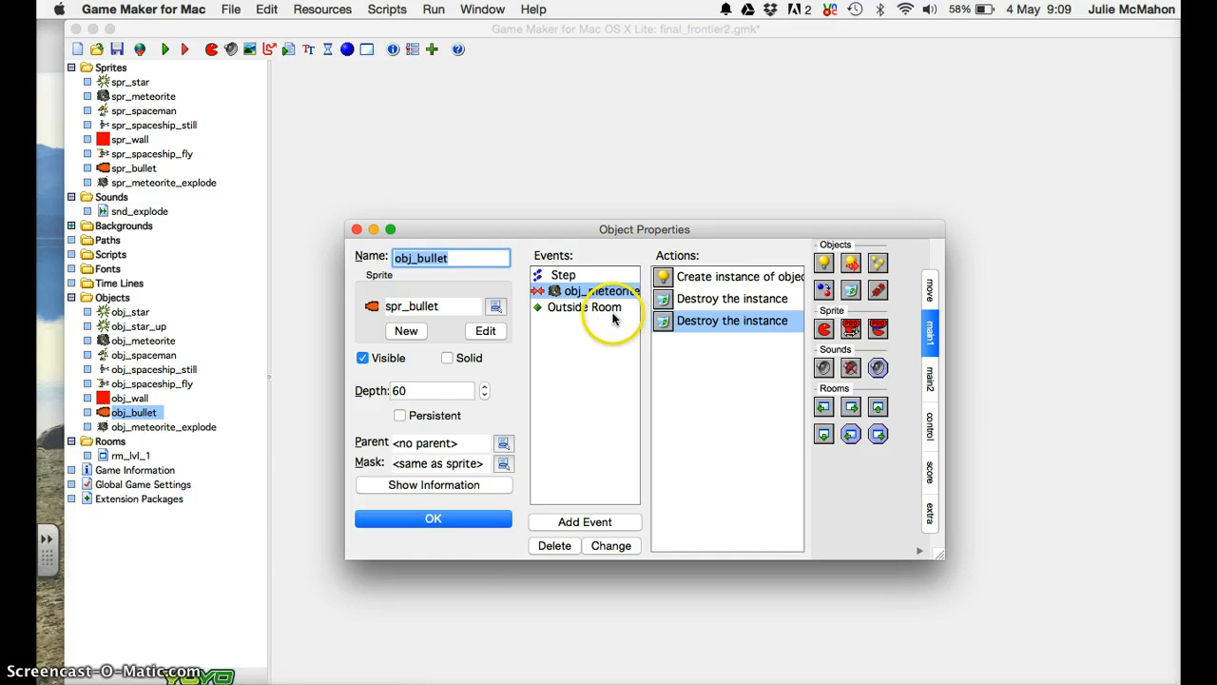
Recheck the Create Instance action's Relative setting, then close obj_bullet's properties with OK.
click(687, 278)
double_click(686, 278)
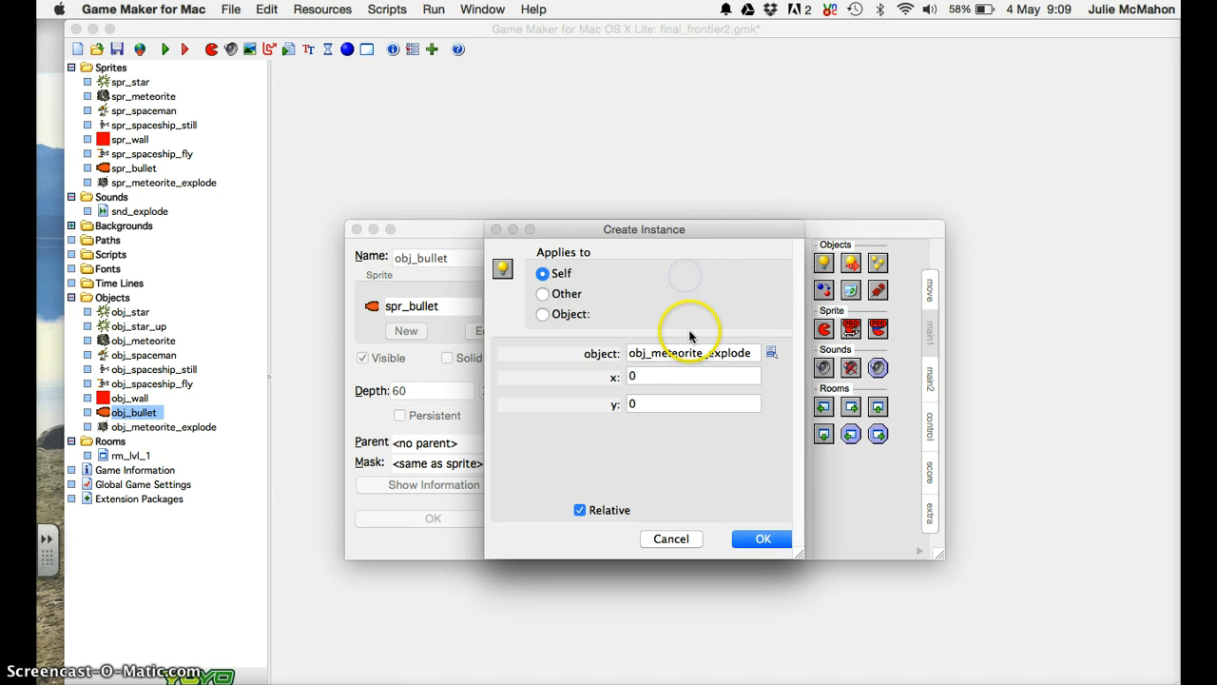
click(756, 540)
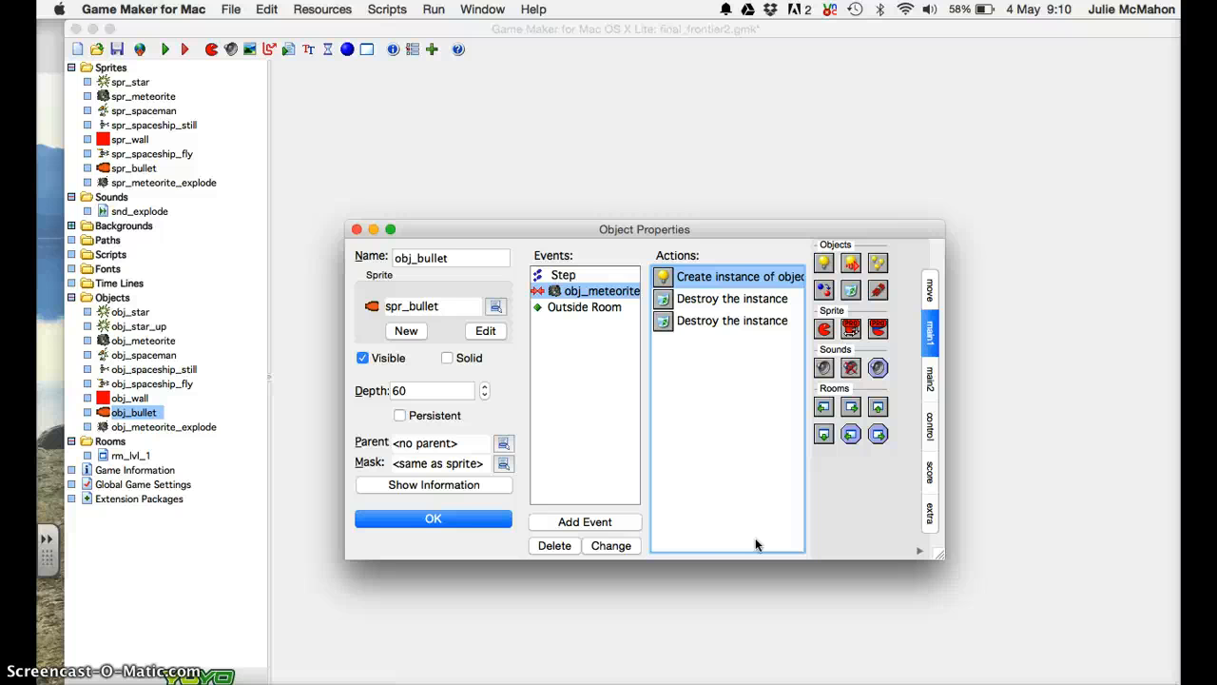
click(469, 522)
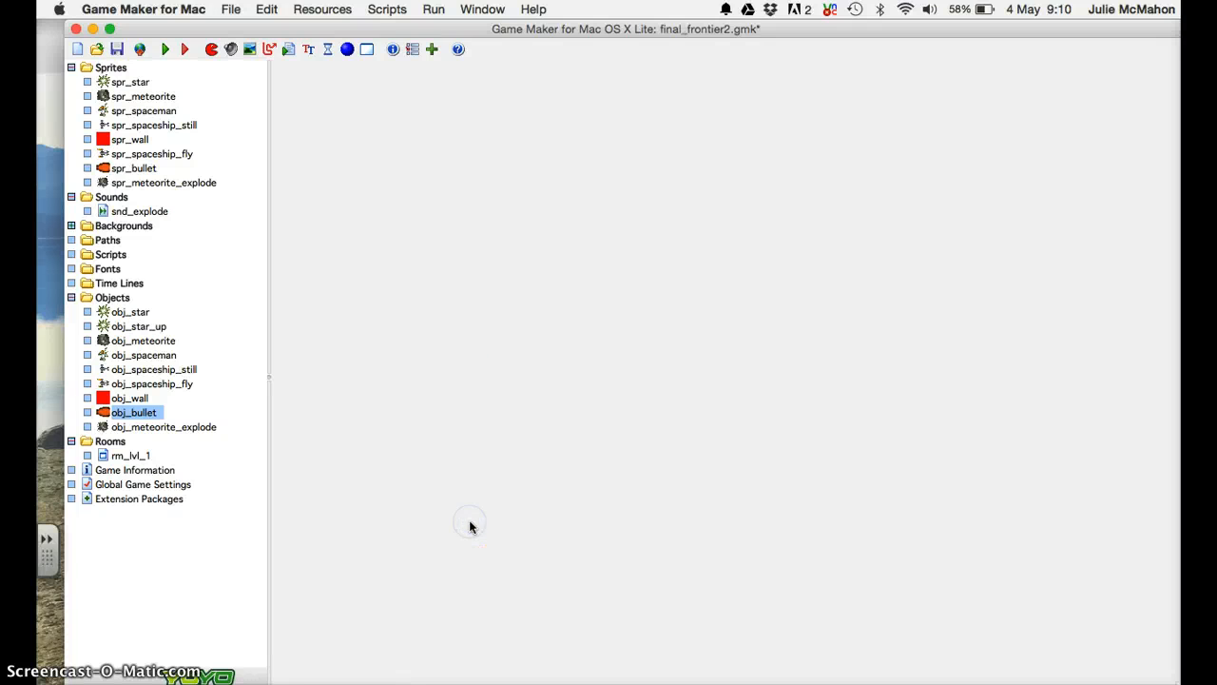
Run the game, then rotate and thrust the ship with the arrow keys and fire a bullet.
click(173, 53)
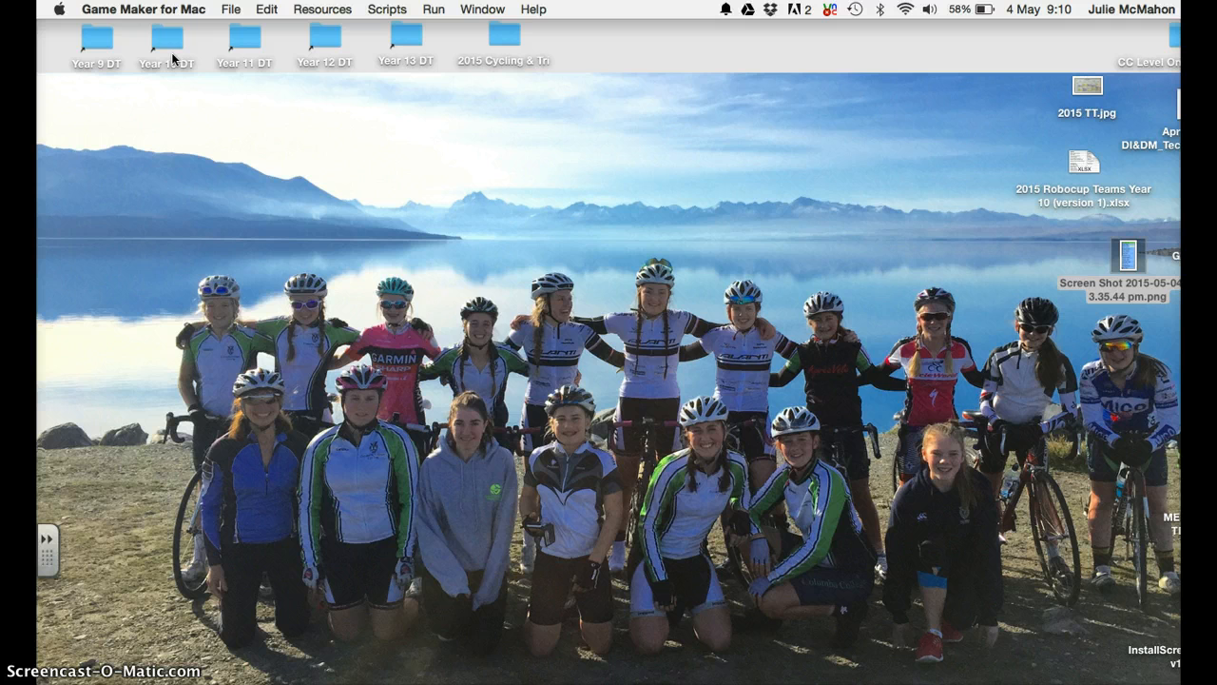
click(671, 360)
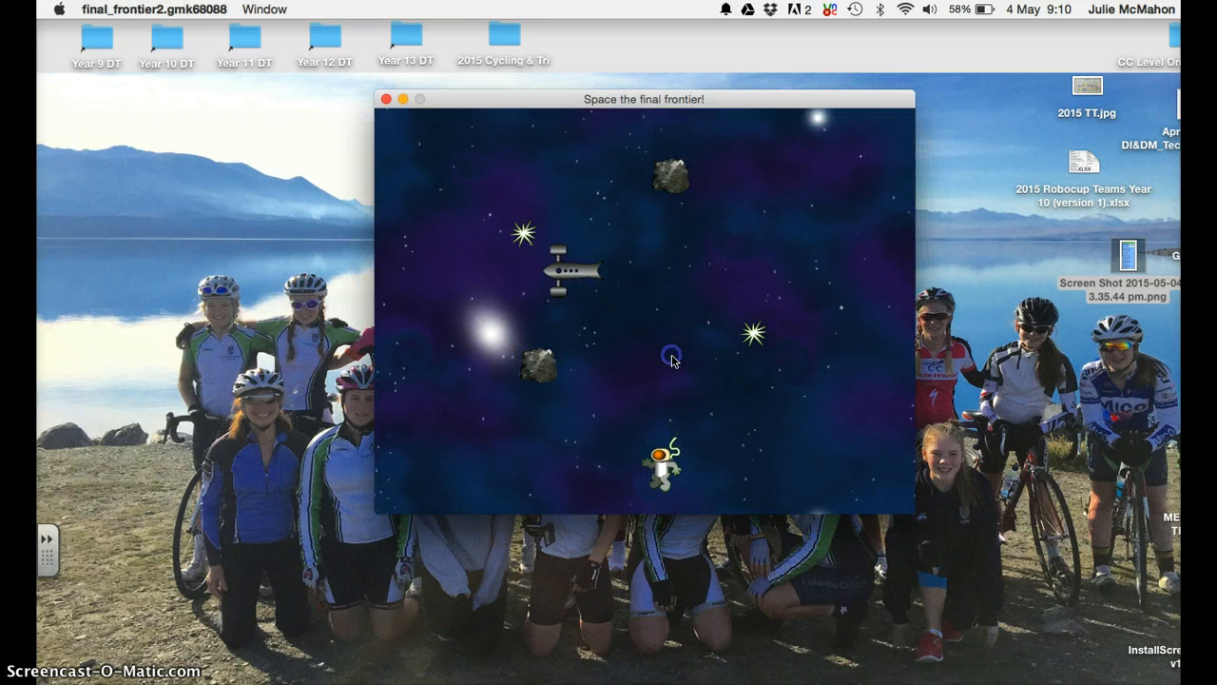
key(Up)
key(Left)
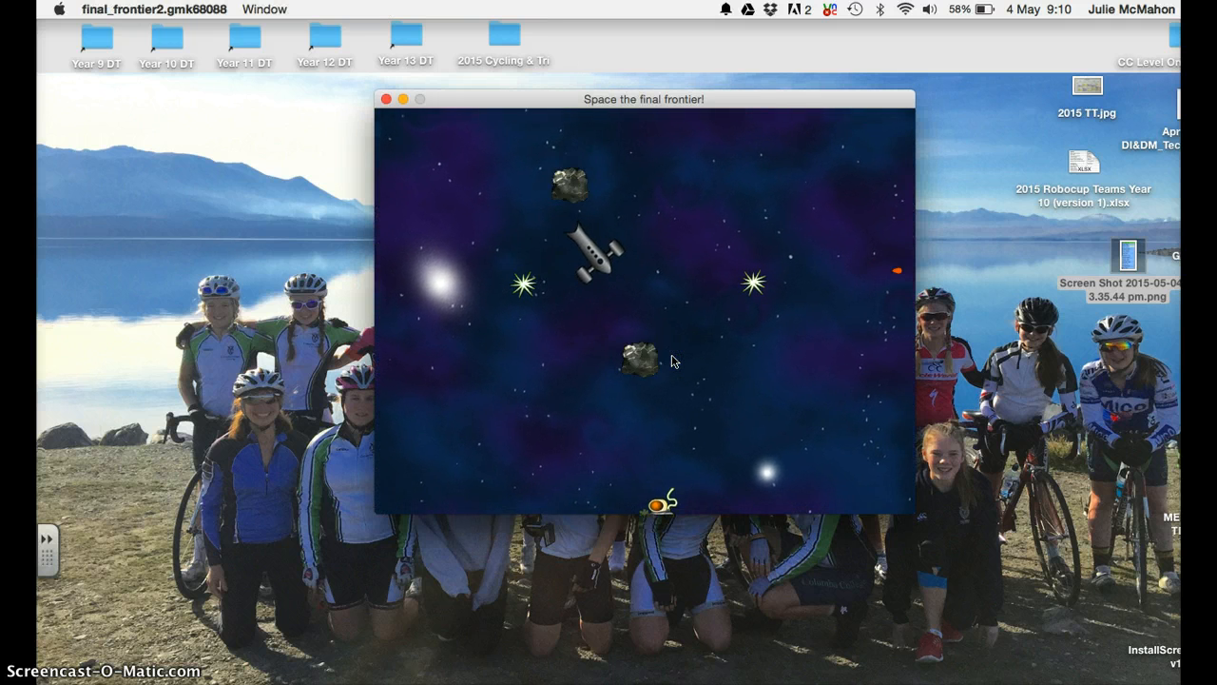
key(Right)
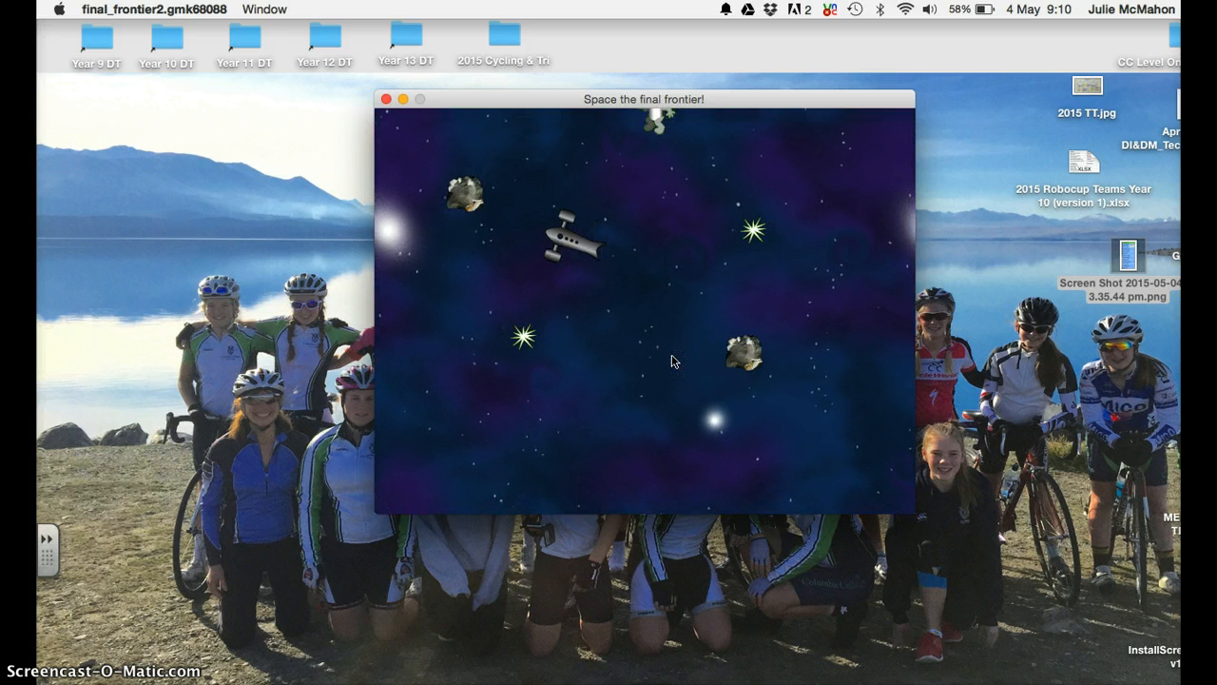
key(space)
Aim at and shoot the nearby and upper asteroids, then keep rotating and thrusting the ship.
key(Right)
key(Left)
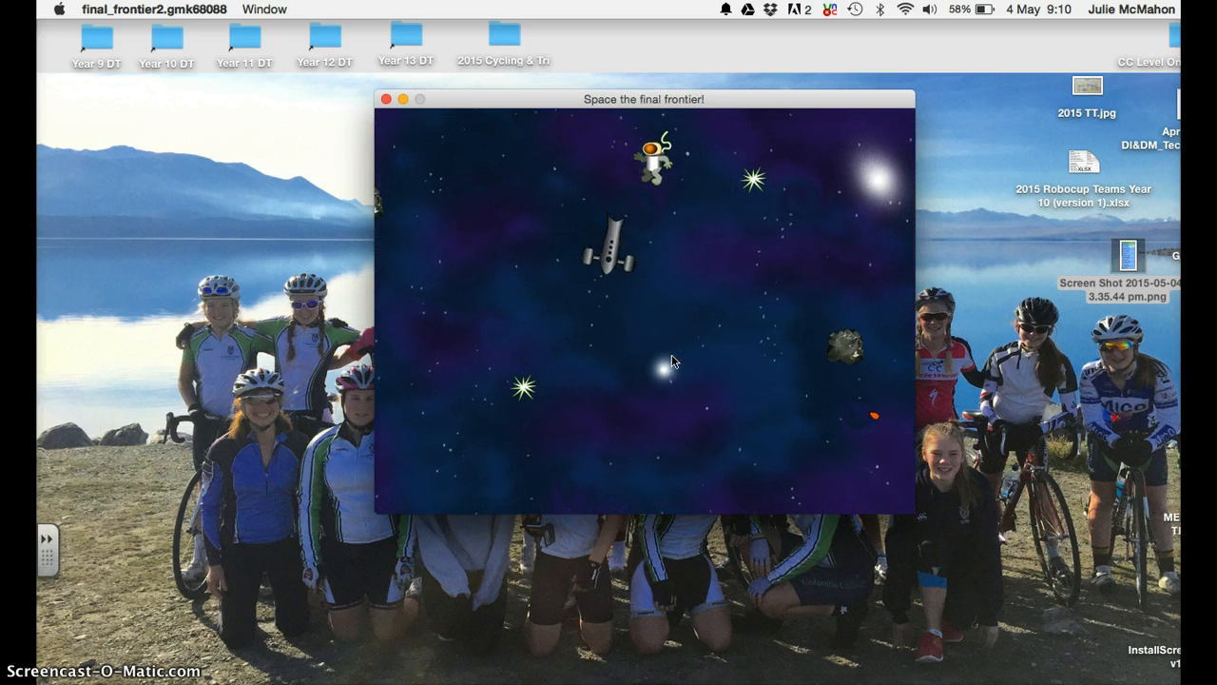
key(Right)
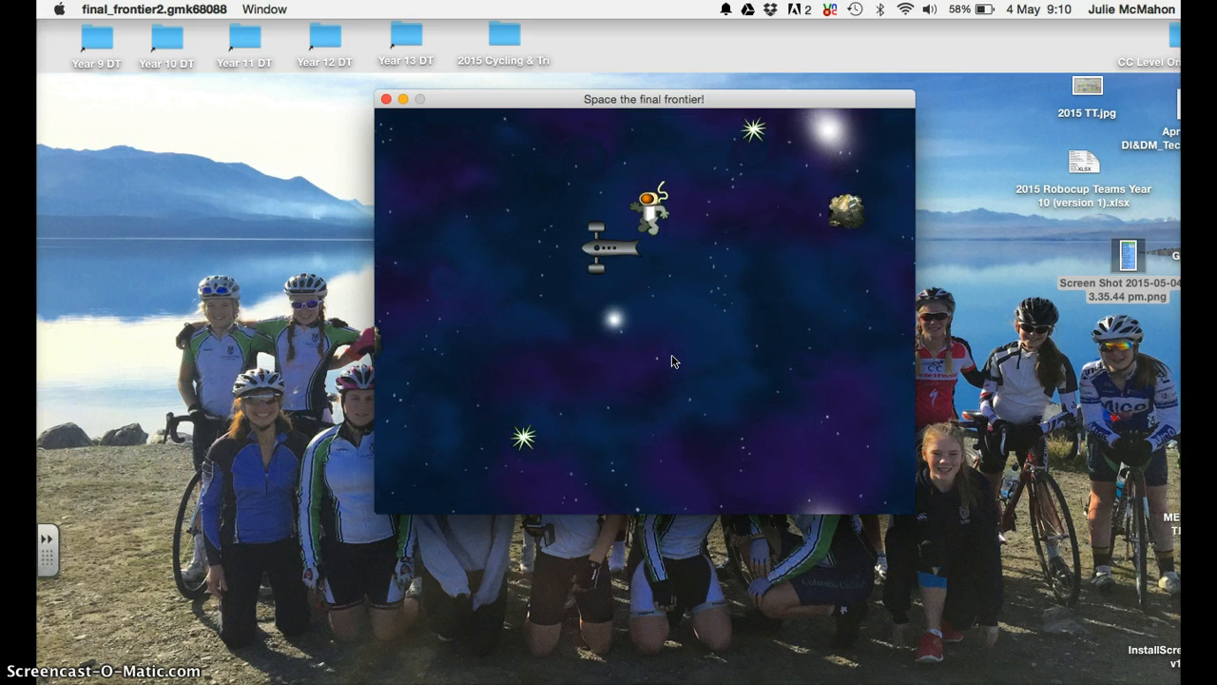
key(Left)
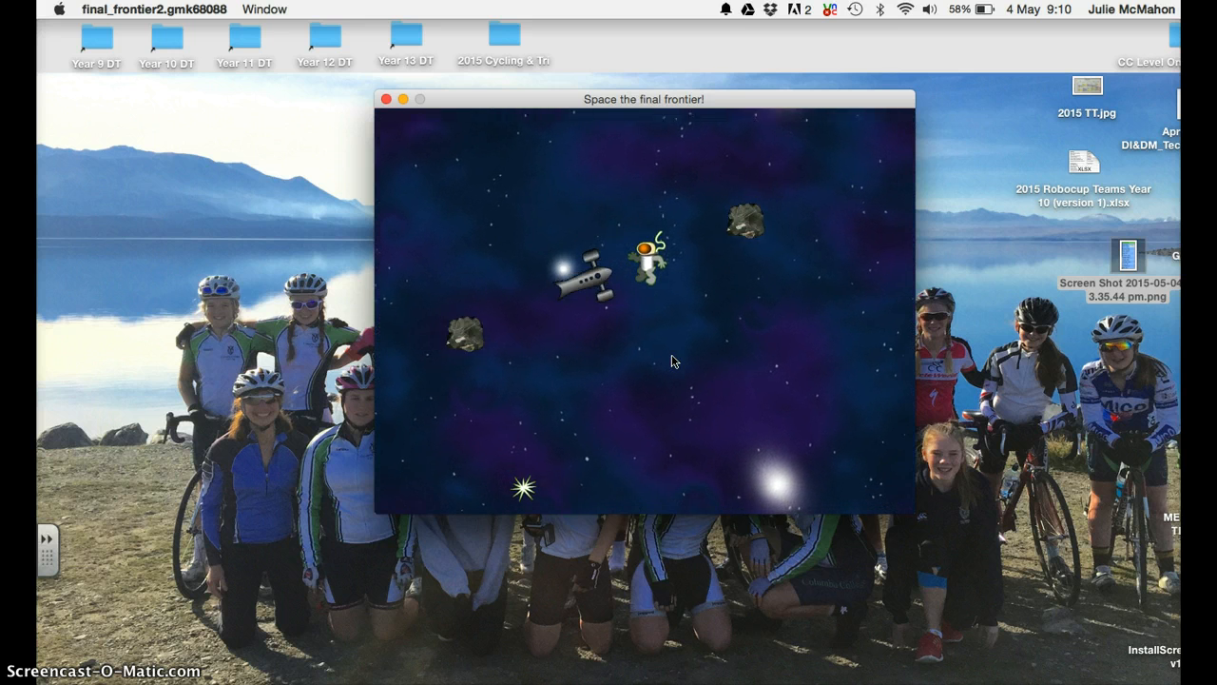
key(space)
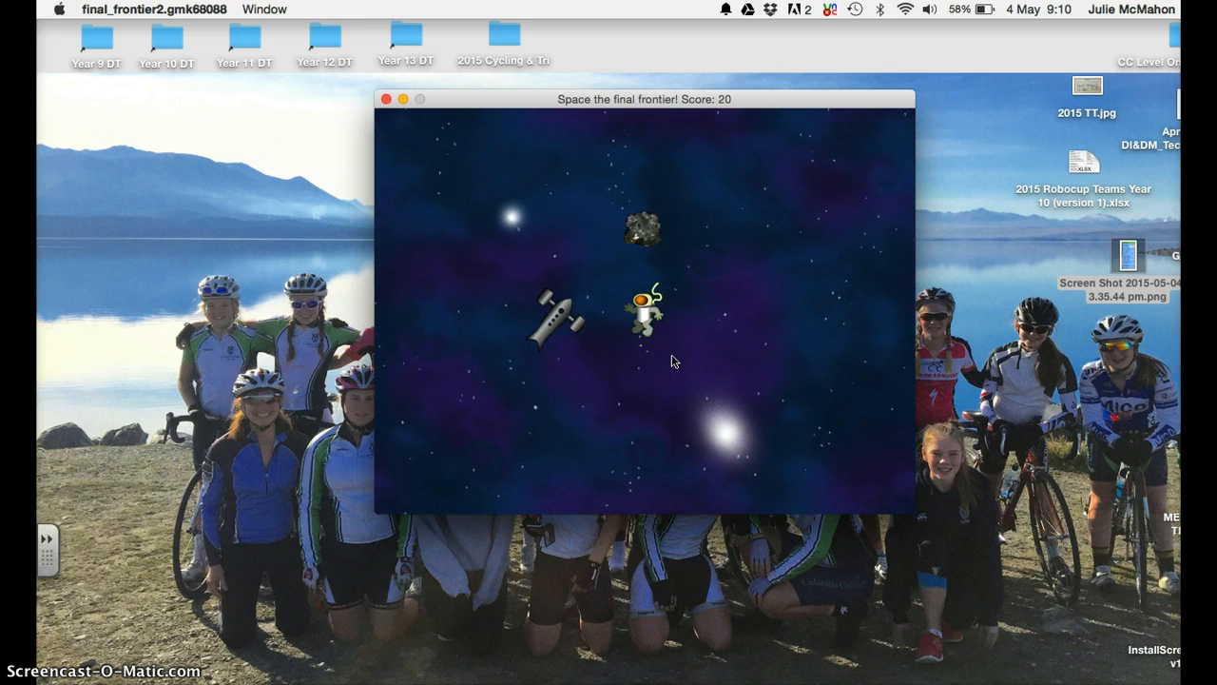
key(Right)
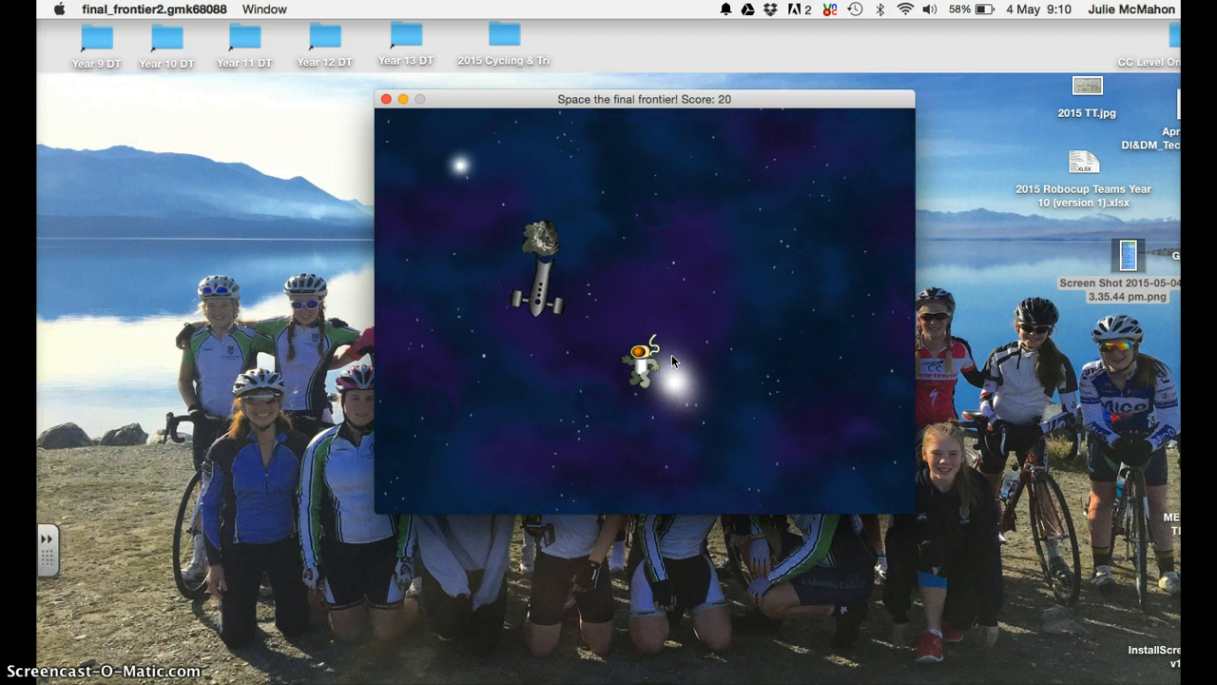
key(space)
key(Right)
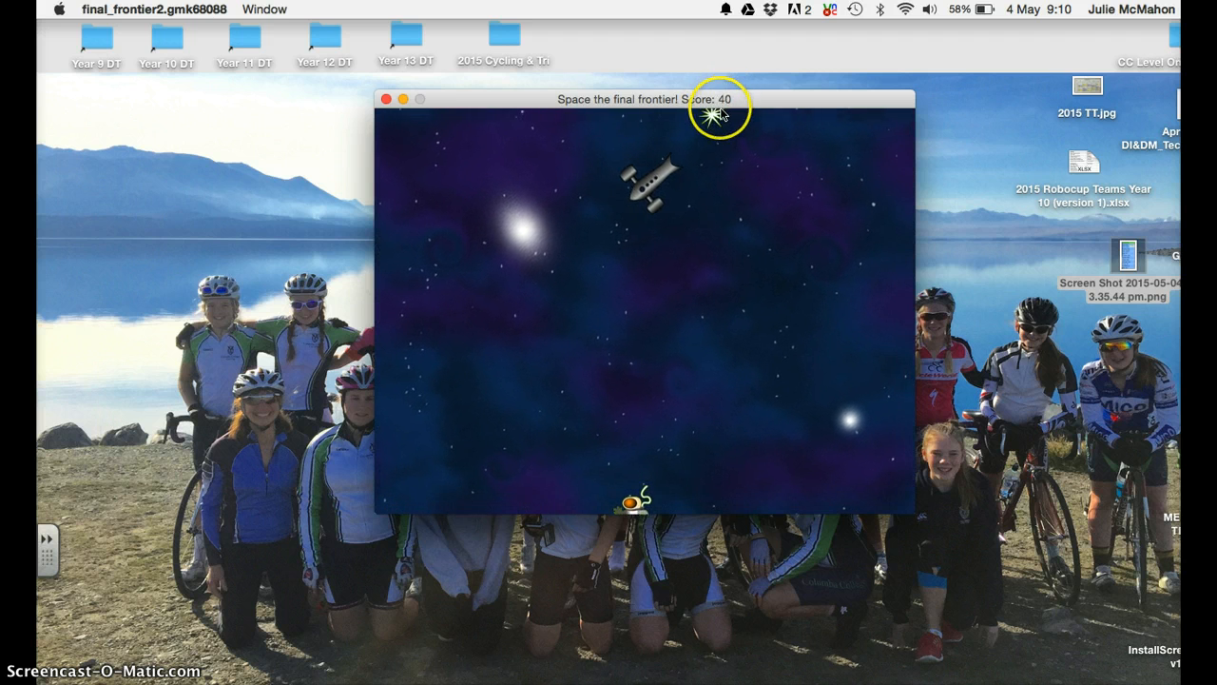
key(Right)
key(Right)
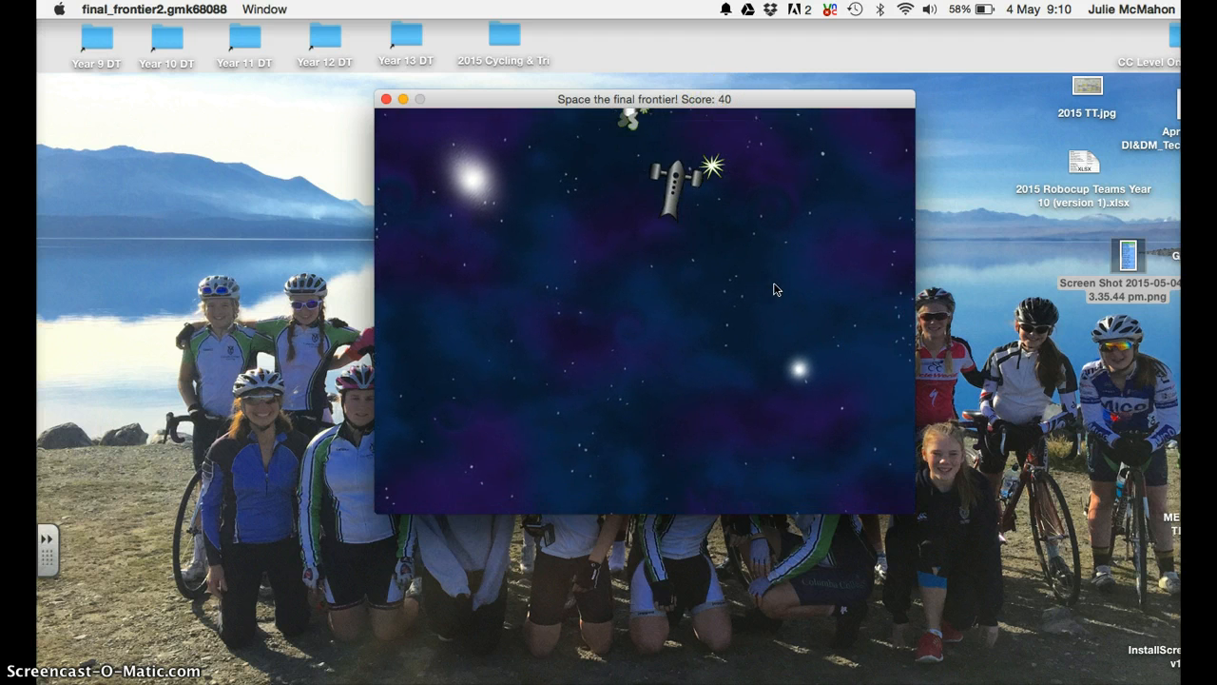
key(Up)
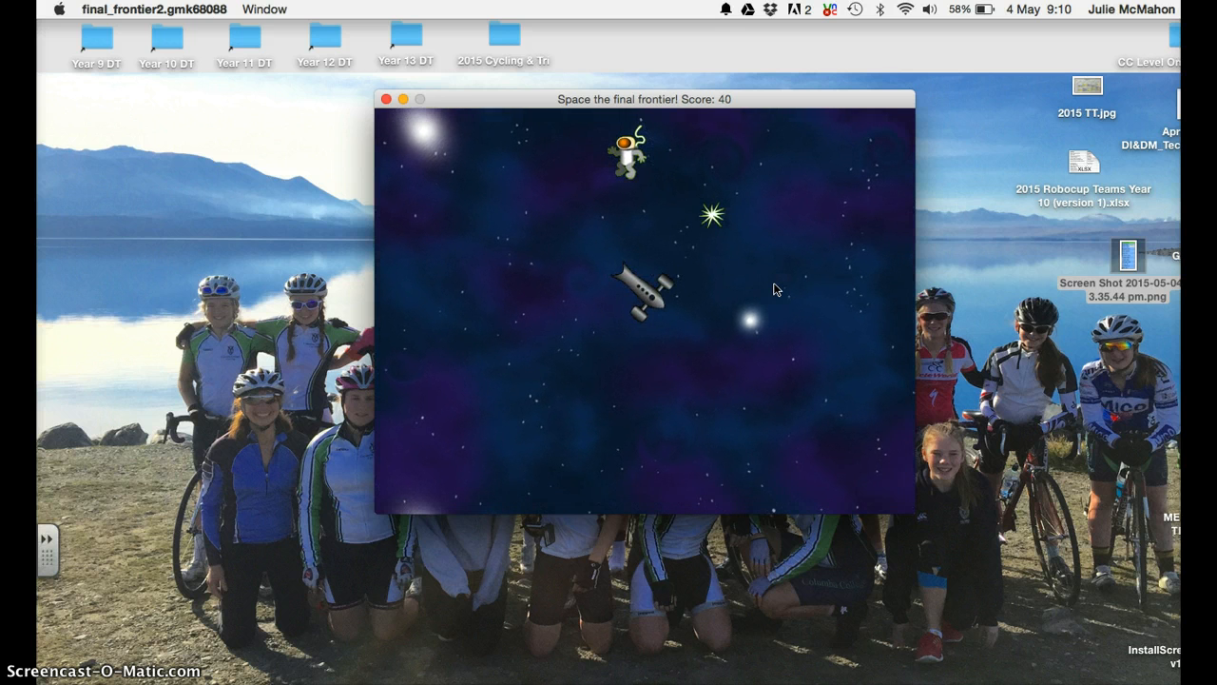
key(Right)
Close the running game and open the spr_spaceman_explode sprite's properties, checking its name.
click(386, 100)
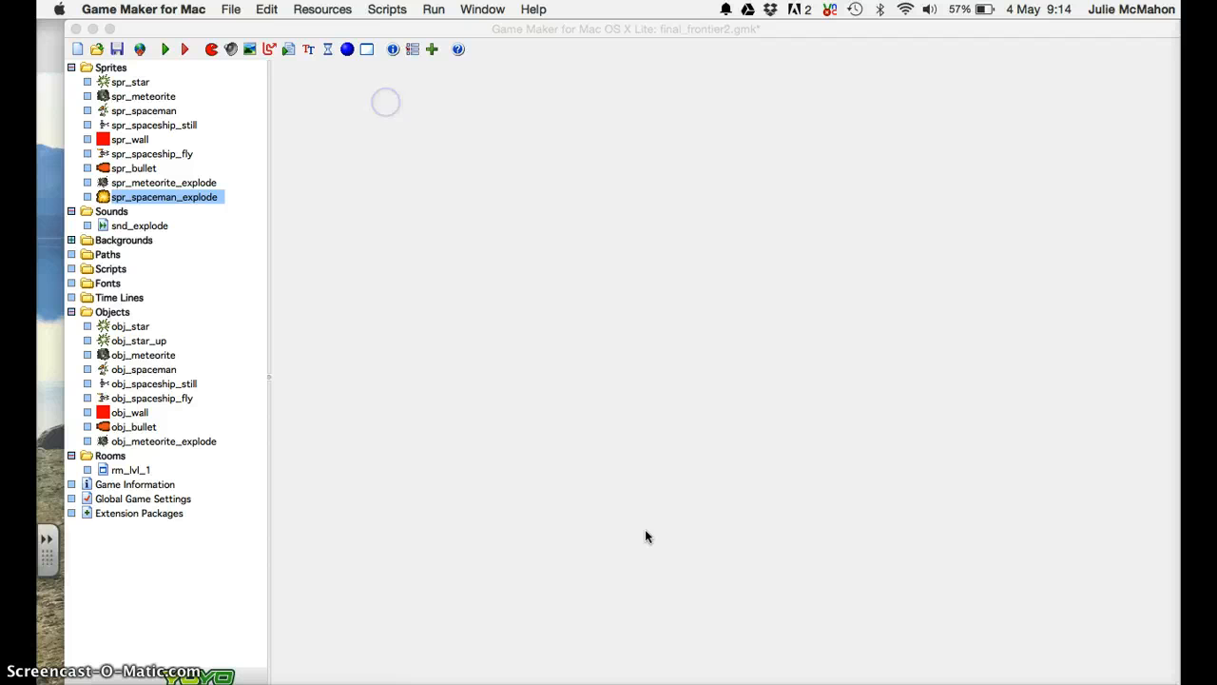
double_click(177, 196)
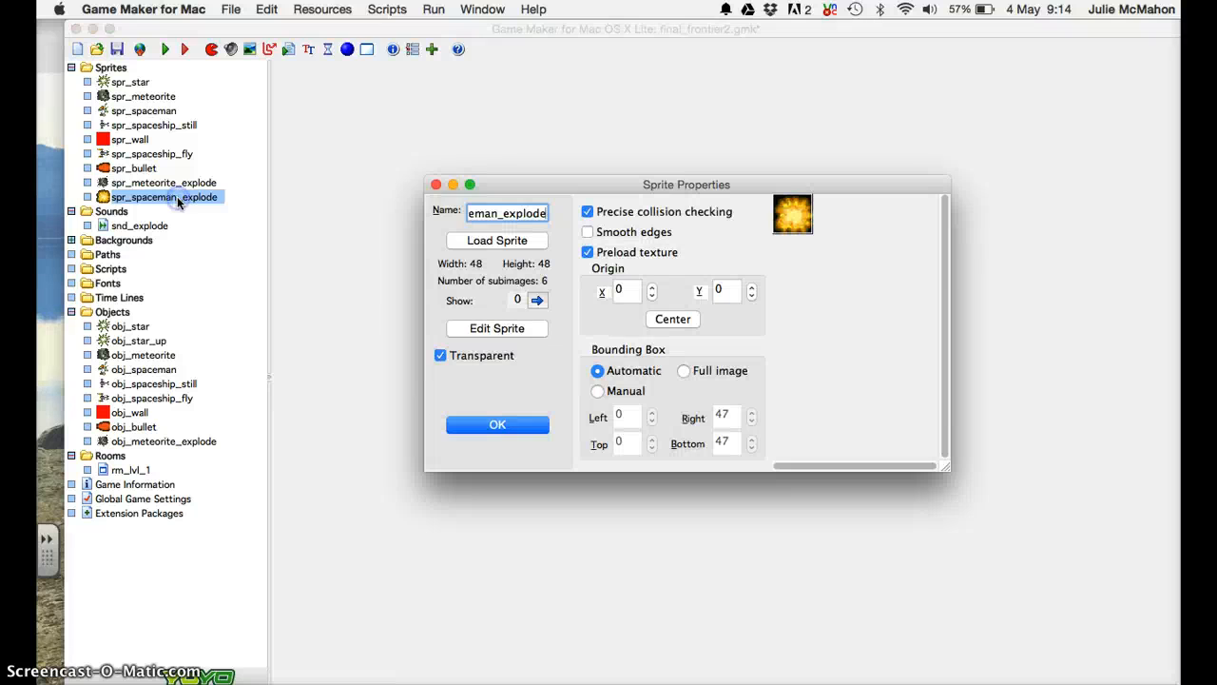
click(486, 213)
key(Left)
key(Left)
key(Left)
key(Left)
key(Left)
key(Left)
key(Left)
key(Left)
key(Left)
key(Right)
key(Right)
key(Right)
key(Right)
key(Right)
key(Right)
key(Right)
key(Right)
key(Right)
key(Right)
key(Right)
key(Right)
key(Right)
key(Right)
key(Right)
key(Right)
key(Right)
key(Right)
key(Right)
In the Sprite Editor, create frames from a strip using spaceman_explode_strip6.png.
click(482, 327)
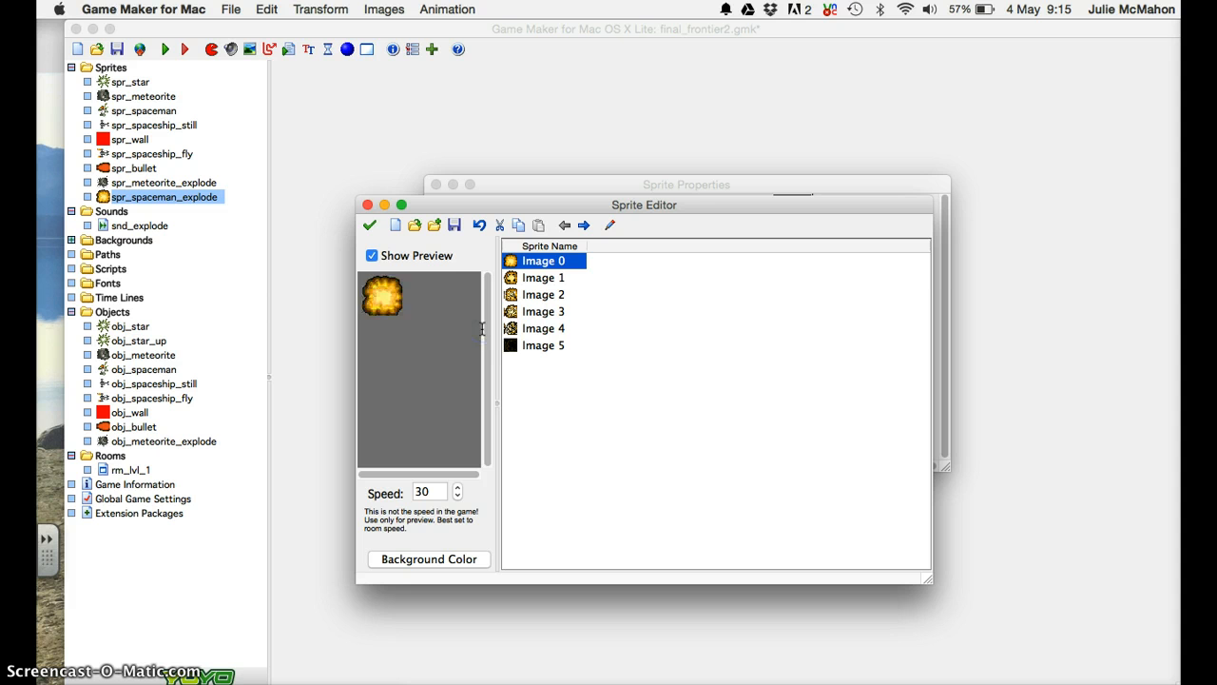
click(231, 10)
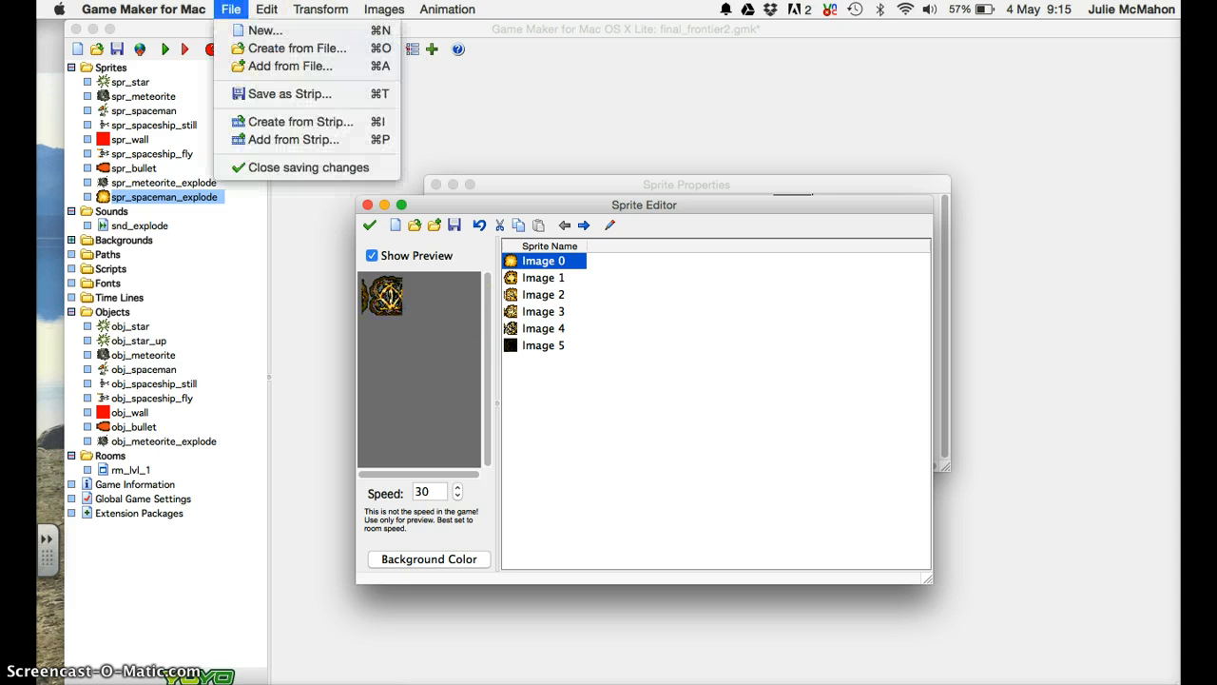
click(247, 122)
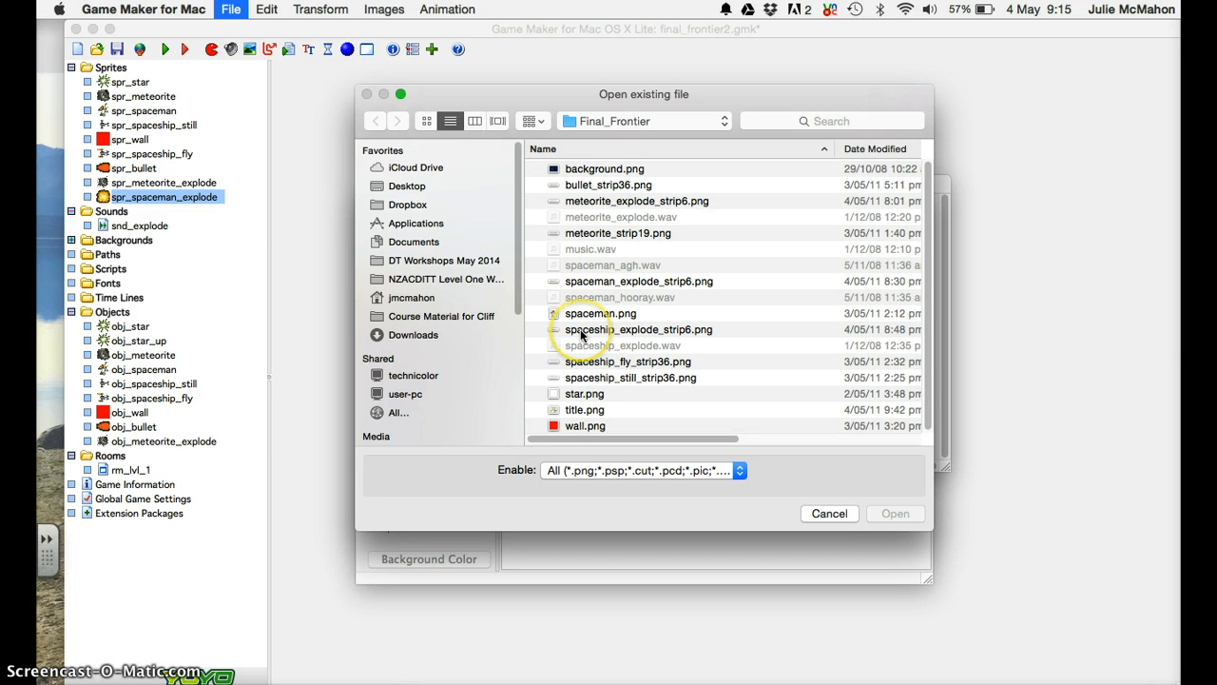
click(590, 282)
Load the strip image and set its image width and height to 50.
click(896, 513)
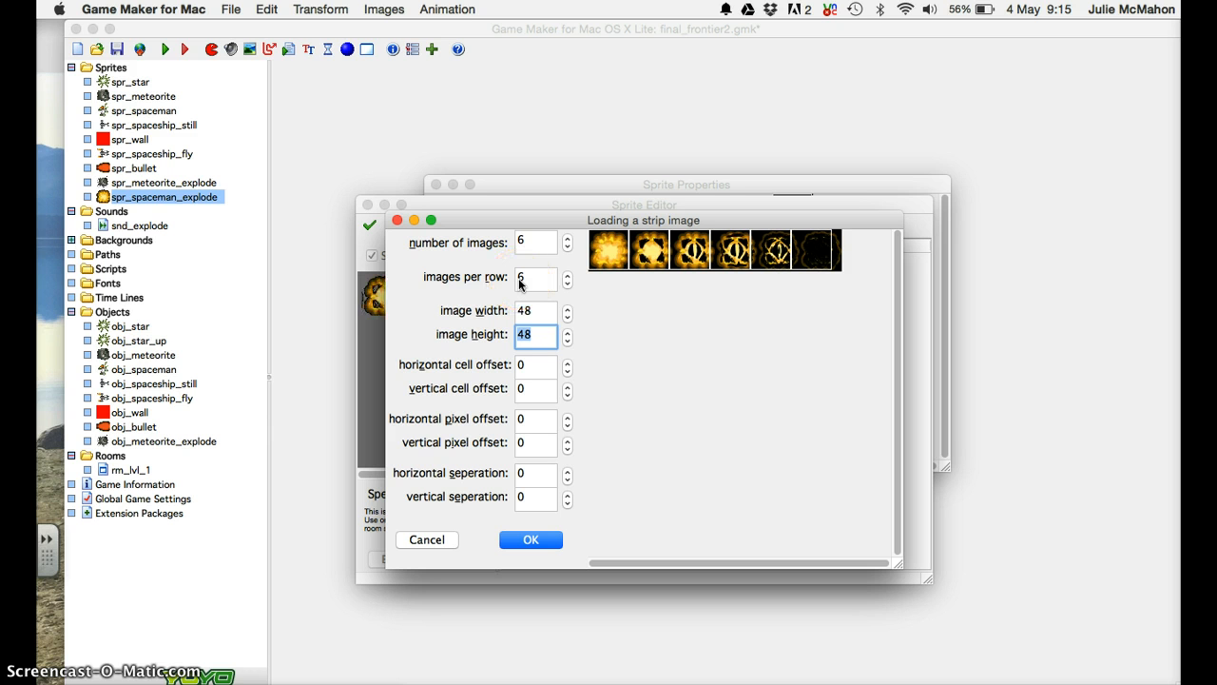
click(533, 314)
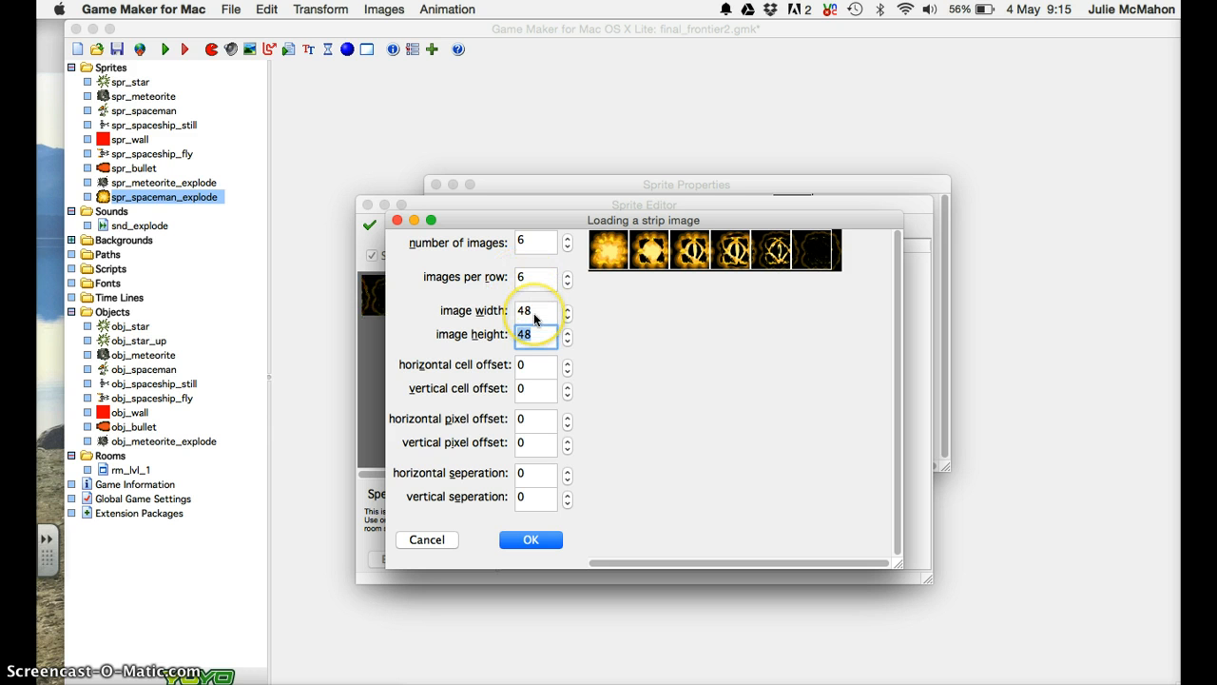
double_click(533, 314)
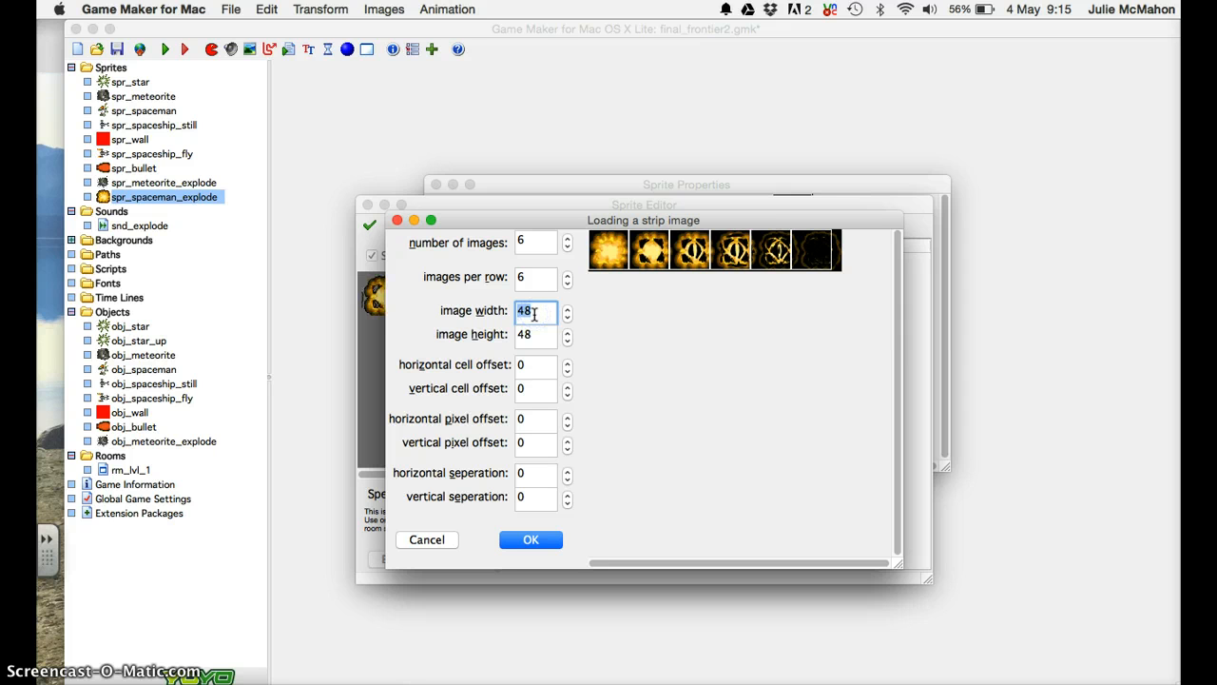
text(64)
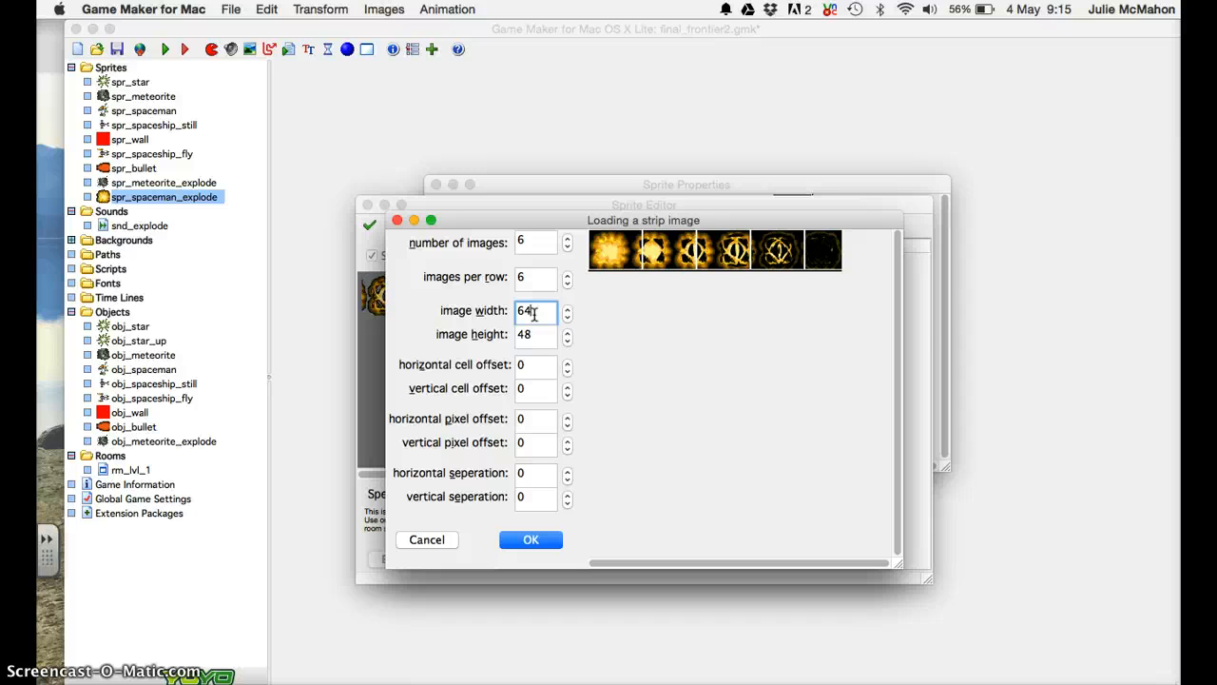
key(BackSpace)
key(BackSpace)
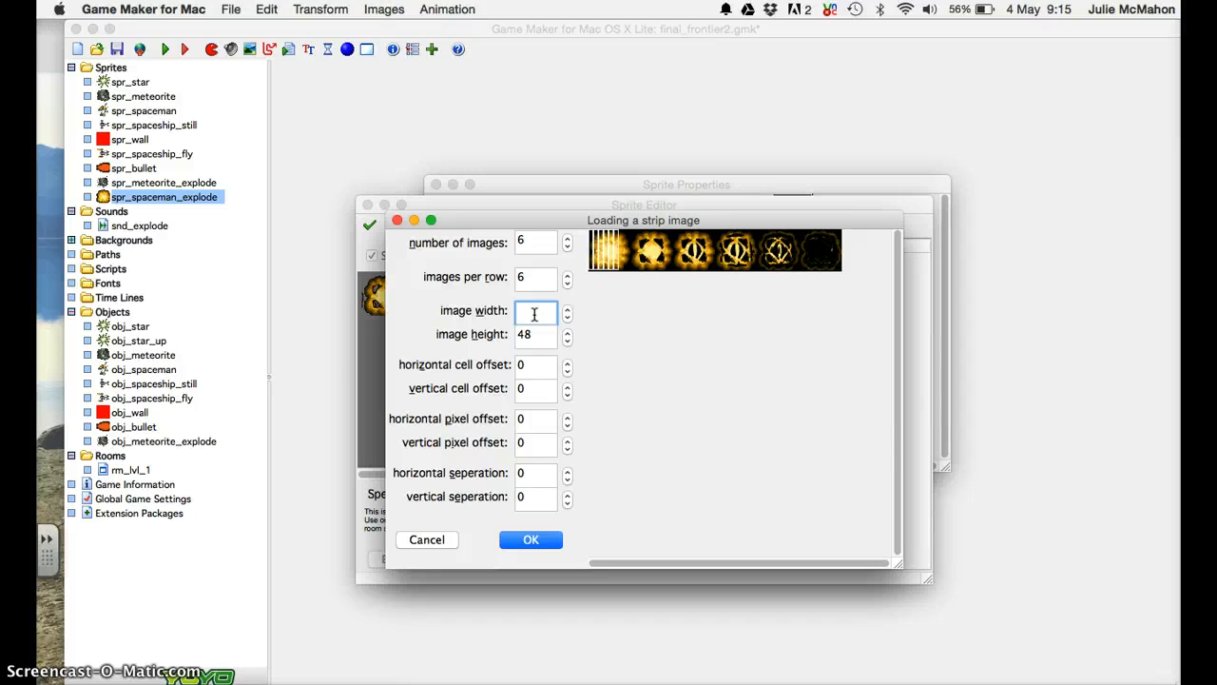
text(4)
text(8)
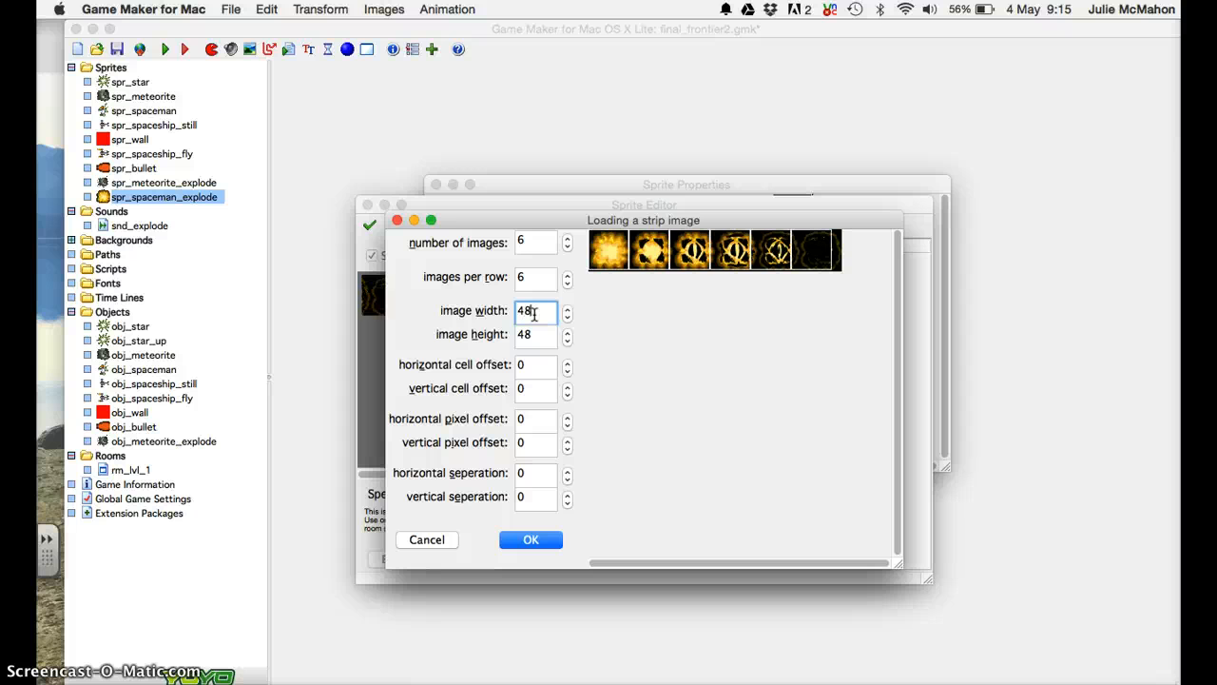
click(534, 310)
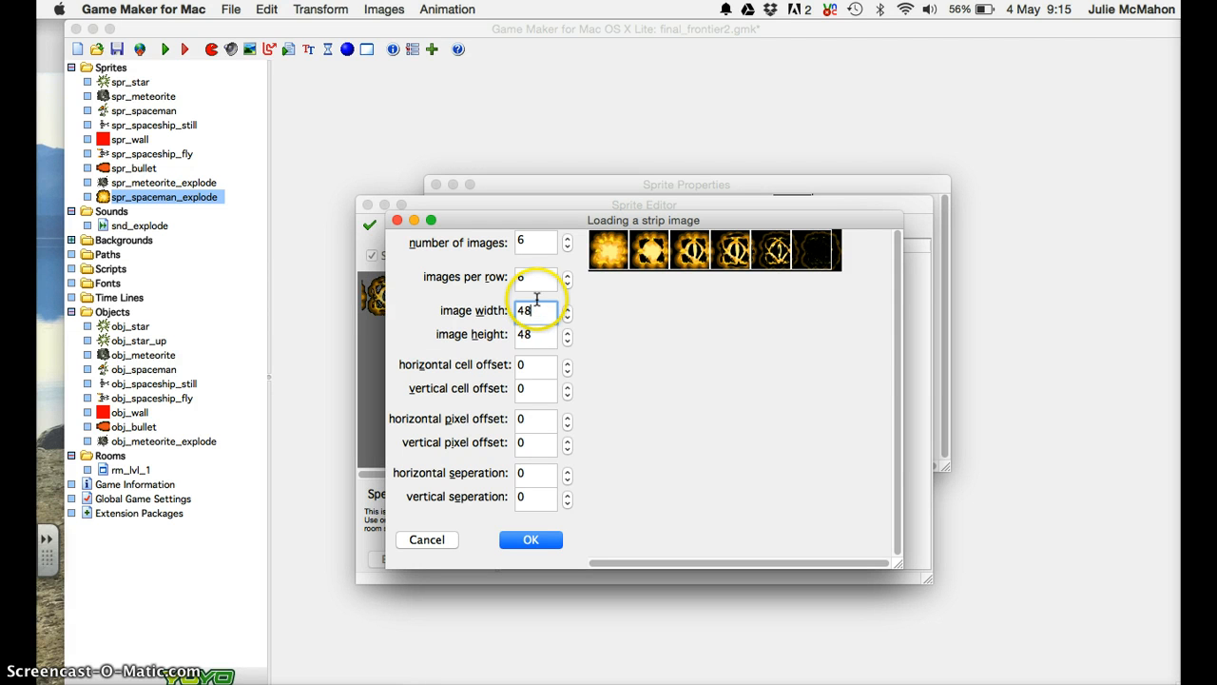
key(BackSpace)
key(BackSpace)
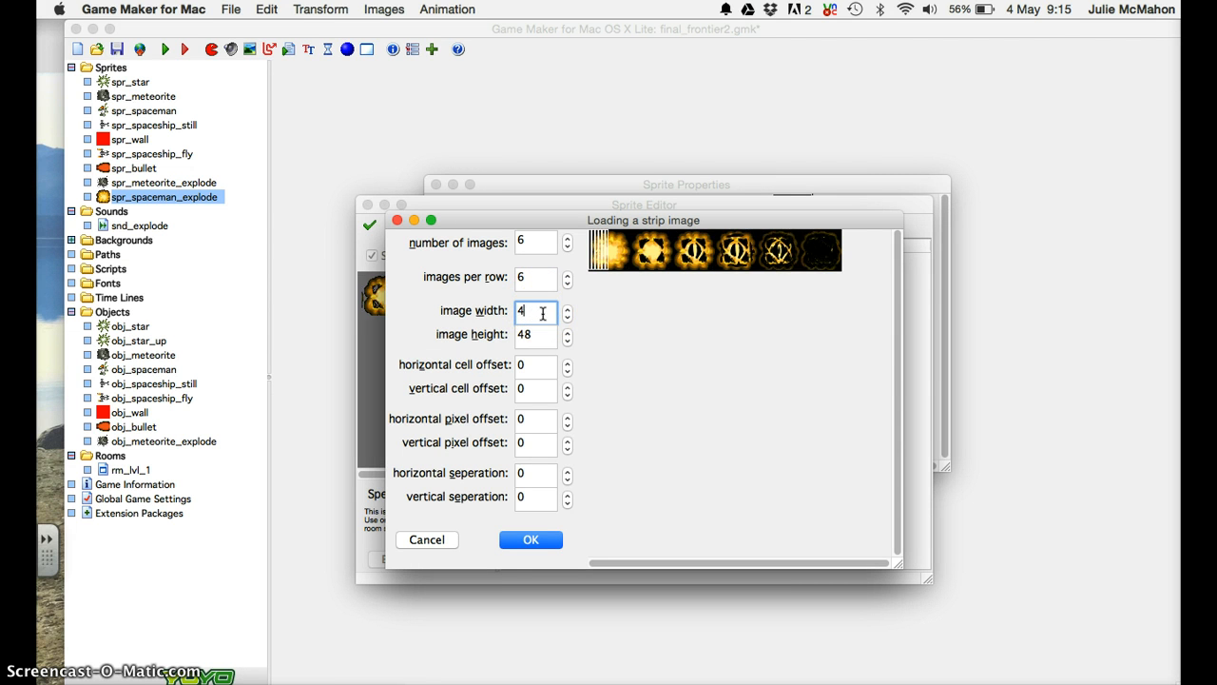
text(50)
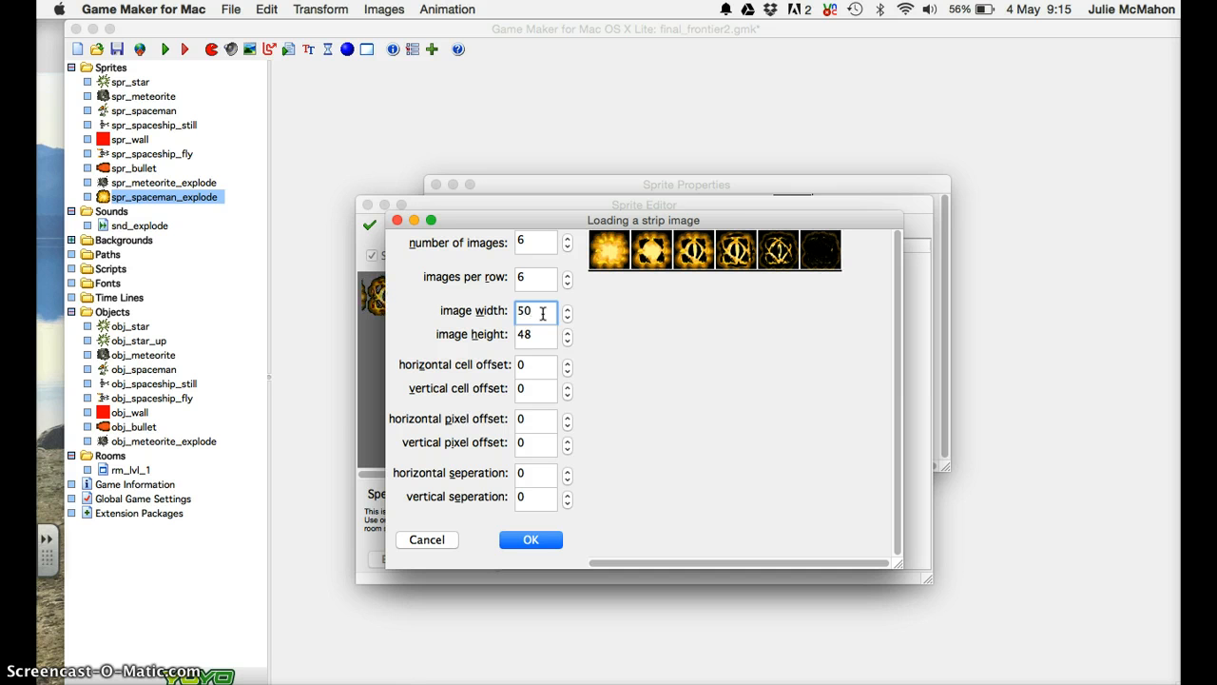
double_click(539, 335)
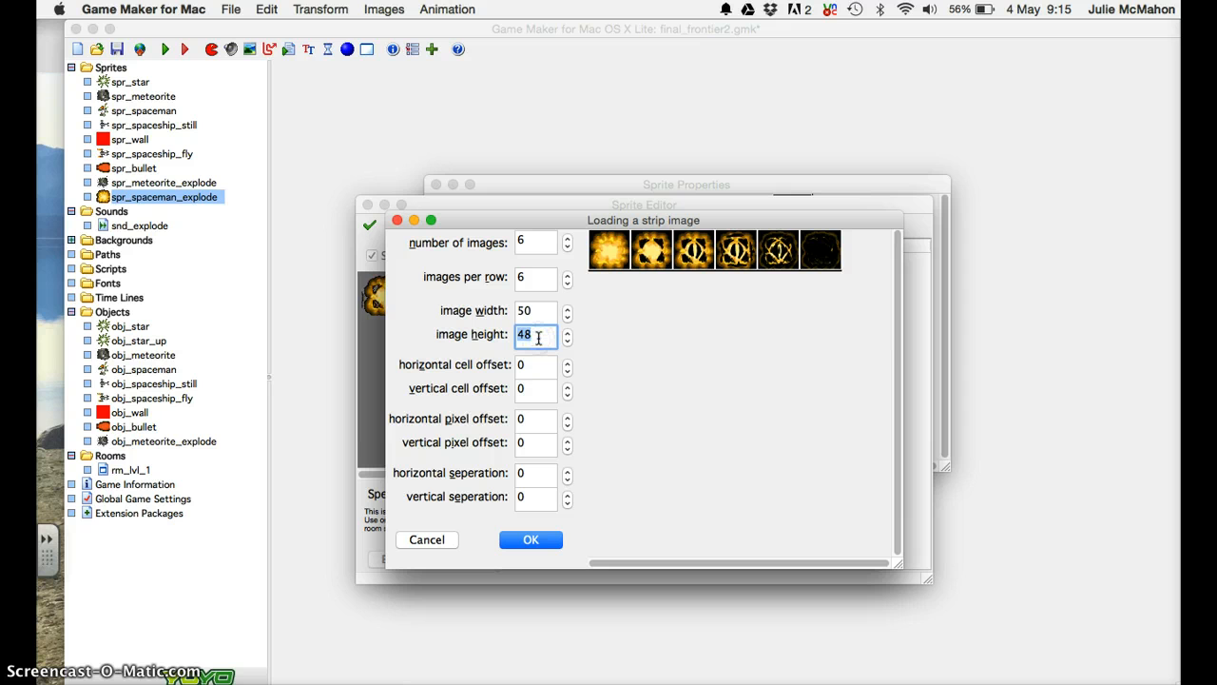
text(50)
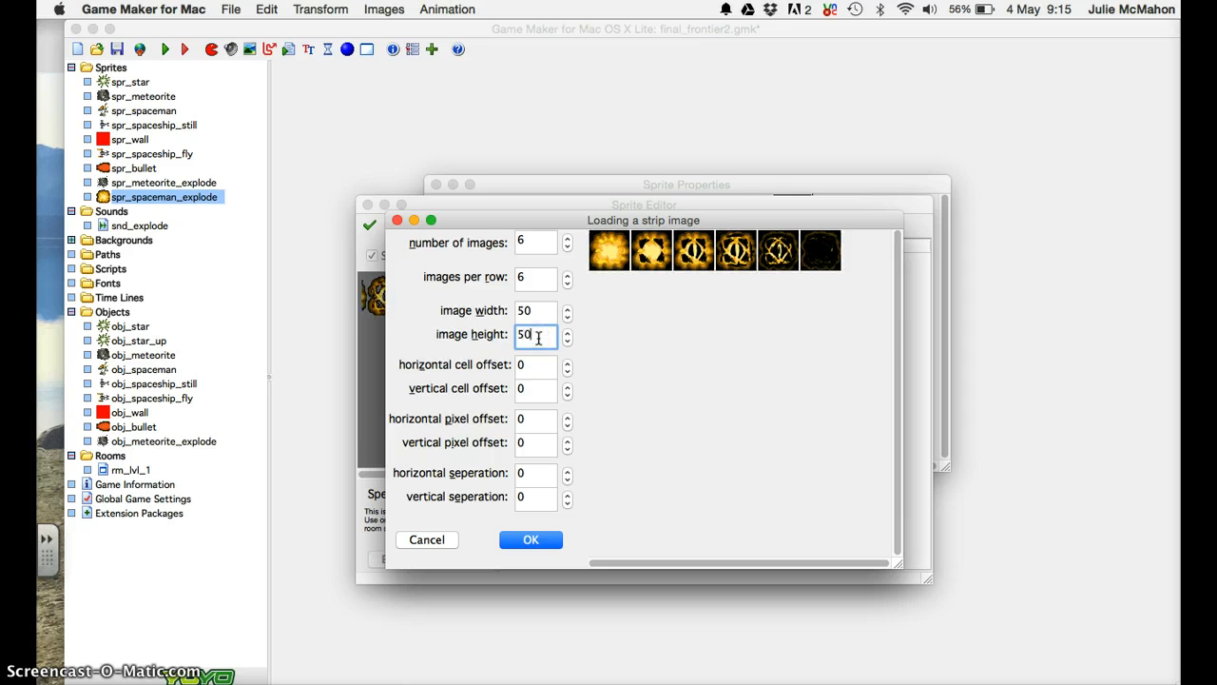
Accept the six 50×50 explosion frames and confirm the Sprite Properties.
click(521, 538)
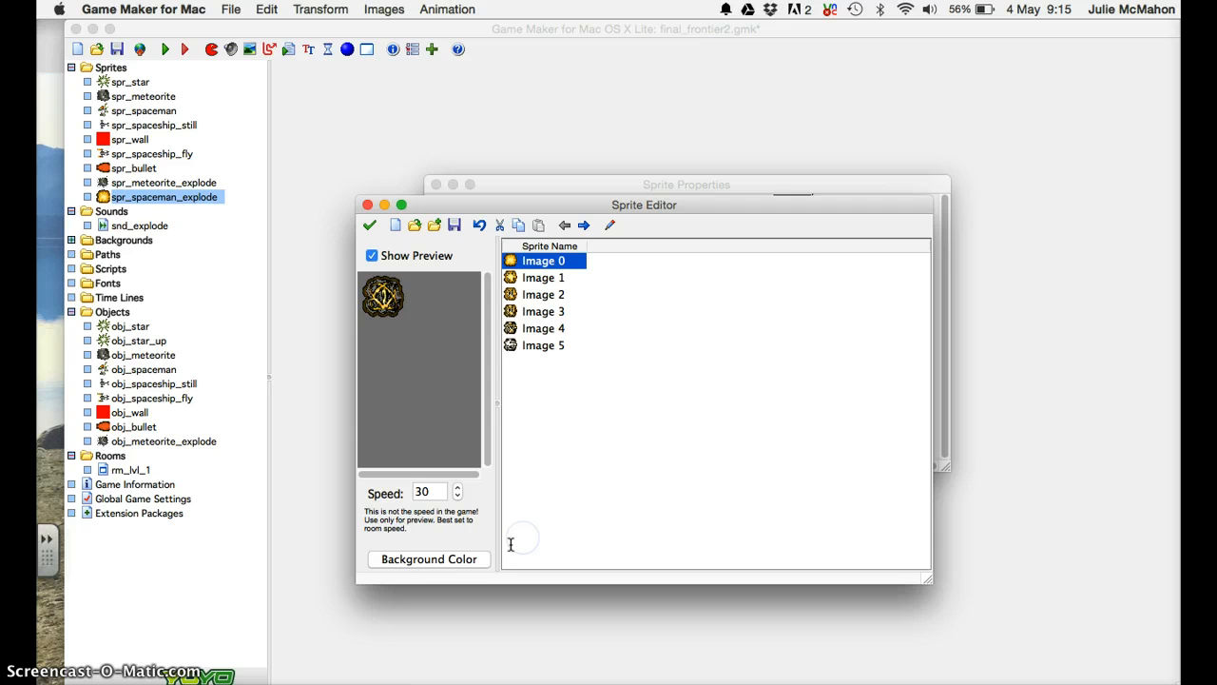
click(370, 225)
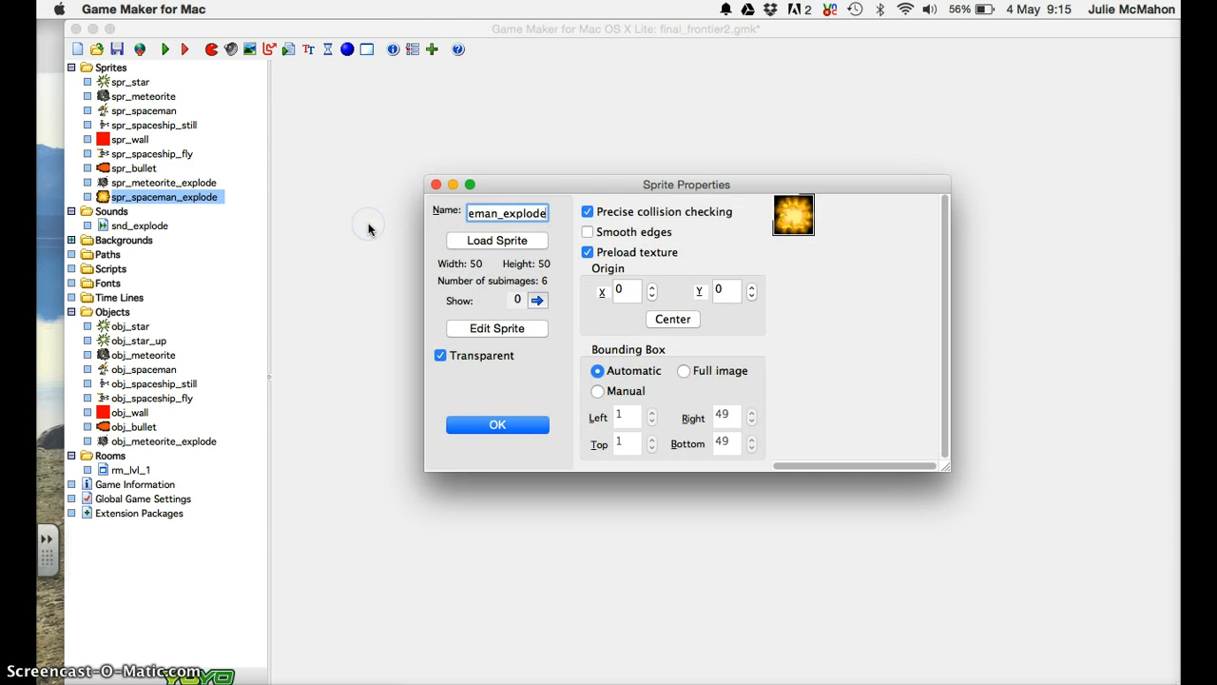
click(494, 425)
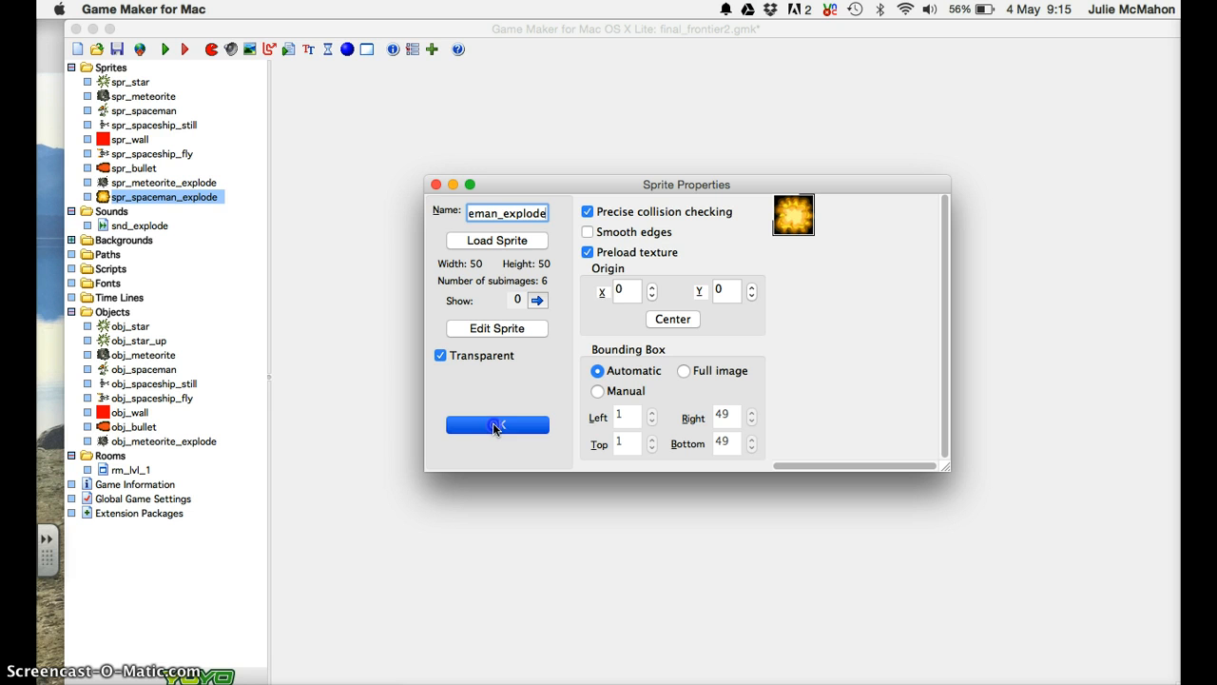
click(493, 426)
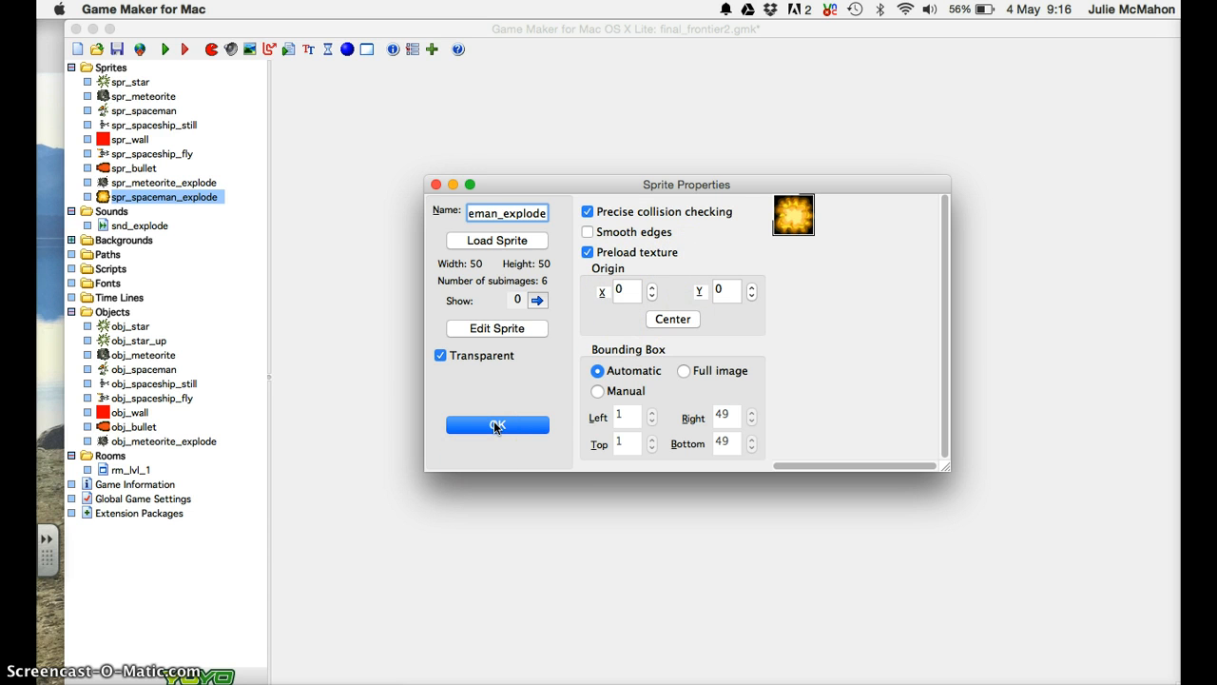
Close the sprite properties and create a new object named obj_spaceman_explode.
click(493, 426)
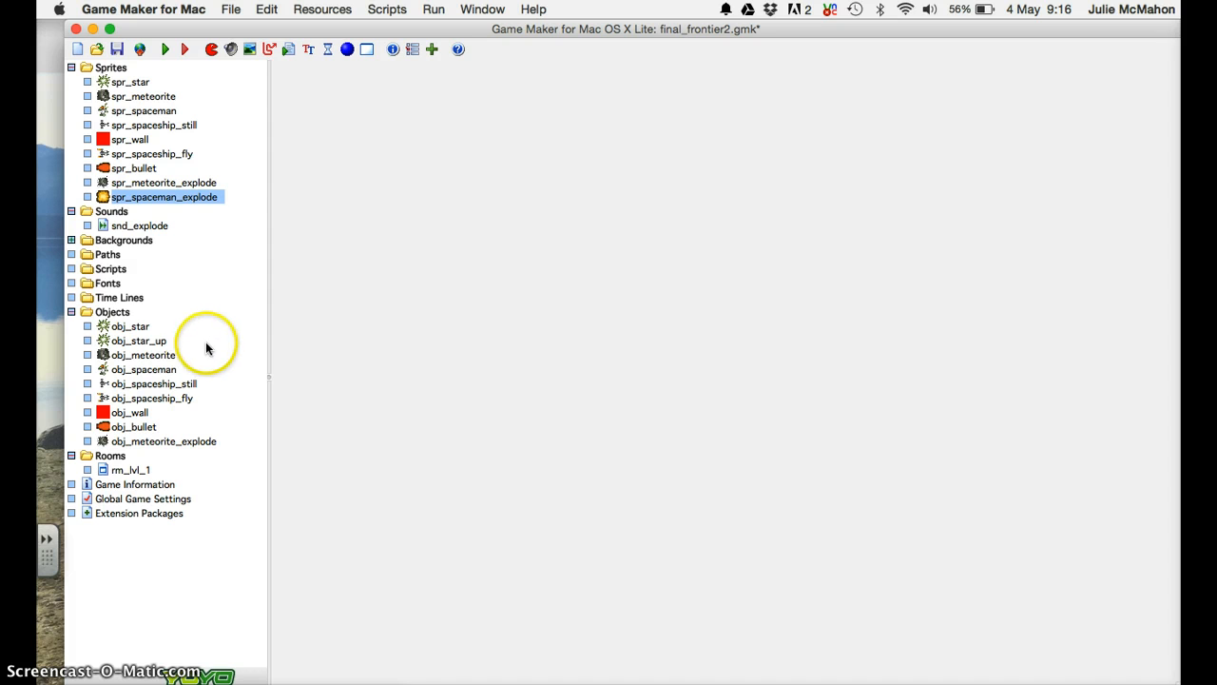
click(122, 317)
right_click(121, 316)
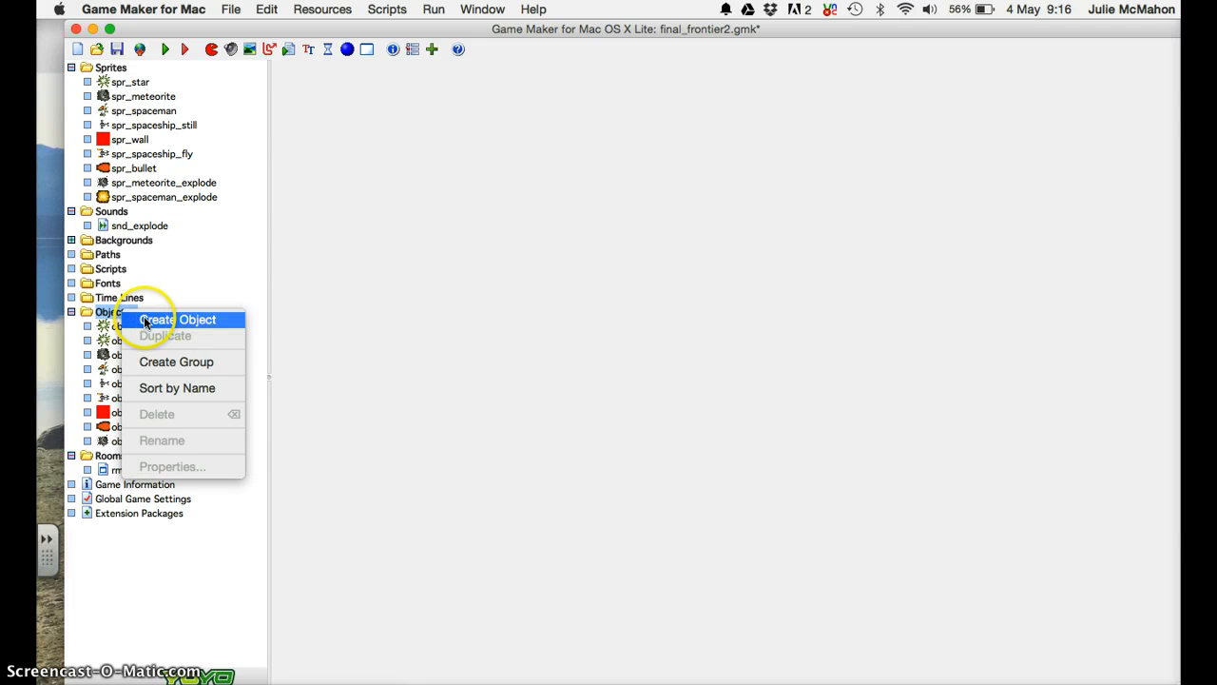
click(143, 320)
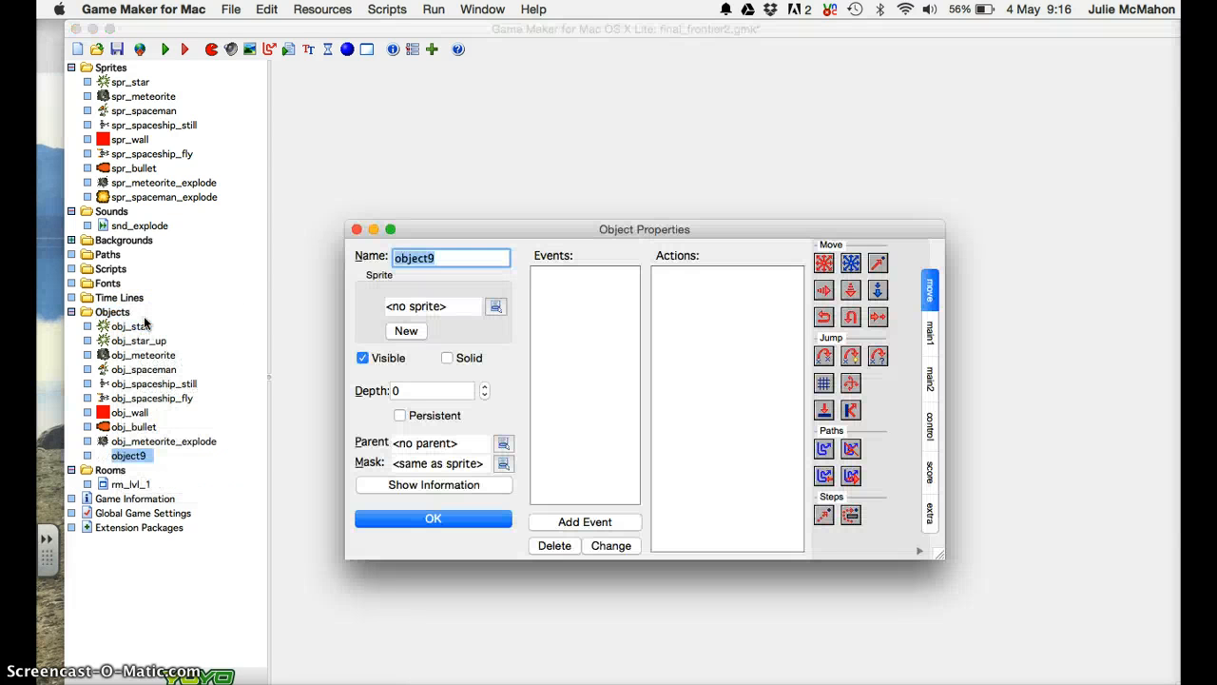
text(o)
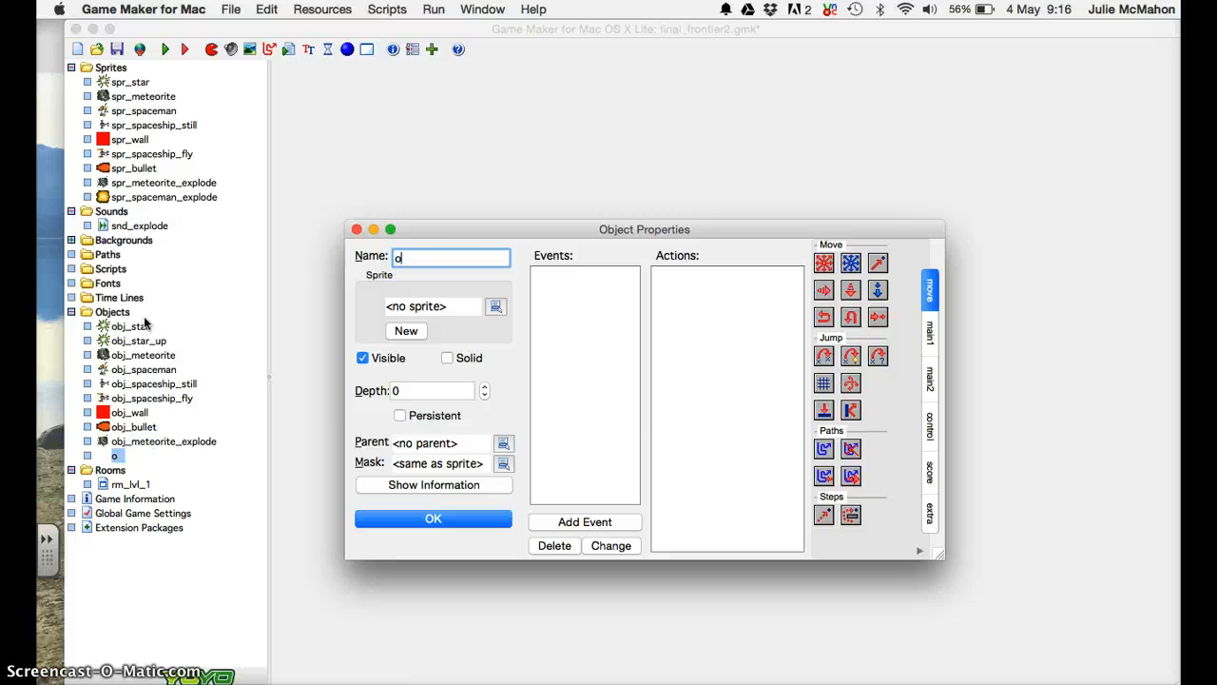
text(bj_spac)
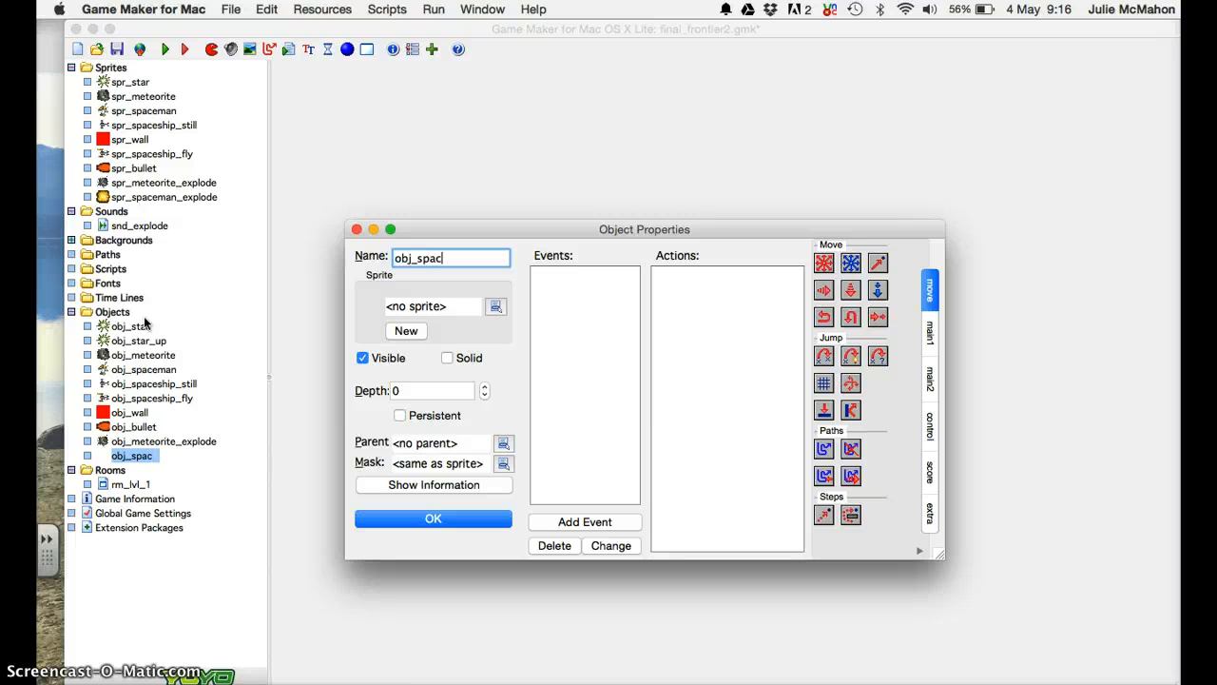
text(emna_e)
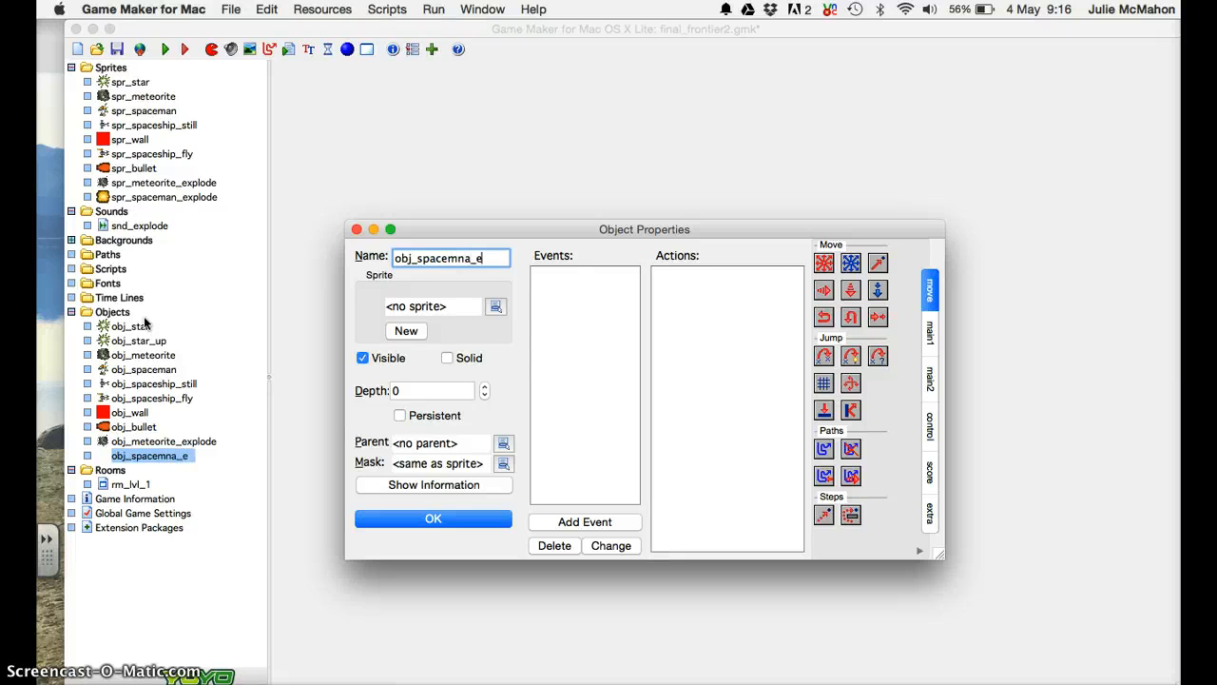
key(BackSpace)
key(BackSpace)
key(BackSpace)
text(an_explode)
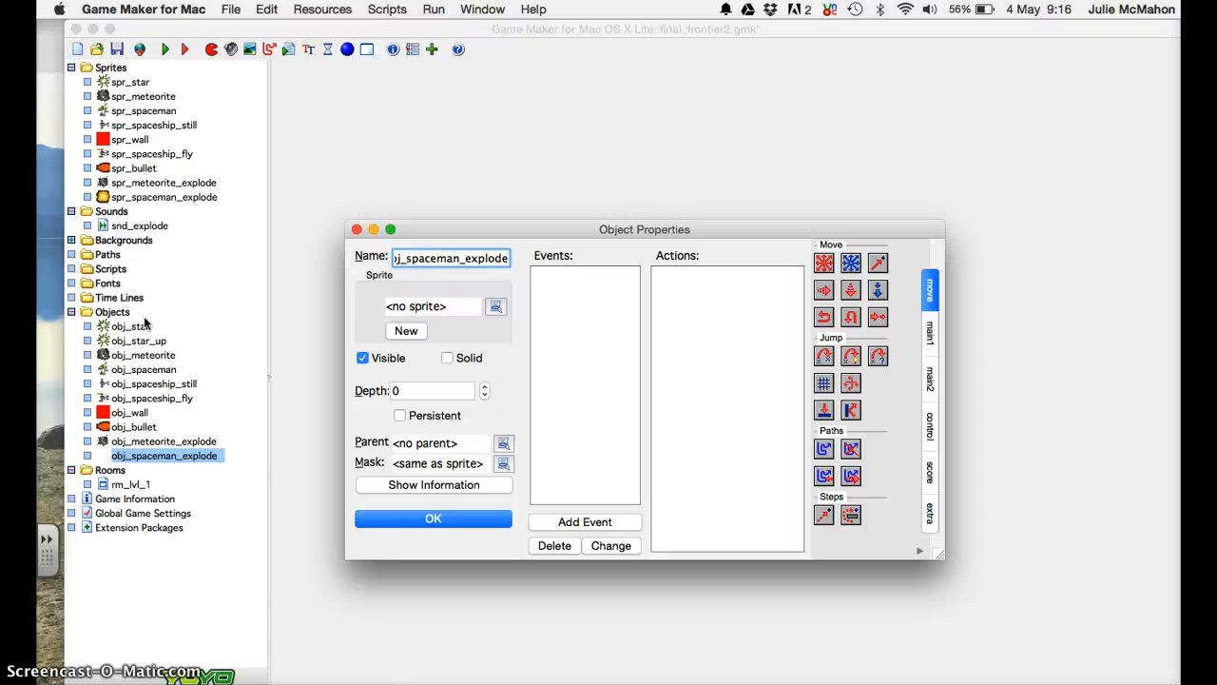
Add a Create event to obj_spaceman_explode, leaving it empty after cancelling a Play Sound action.
click(554, 526)
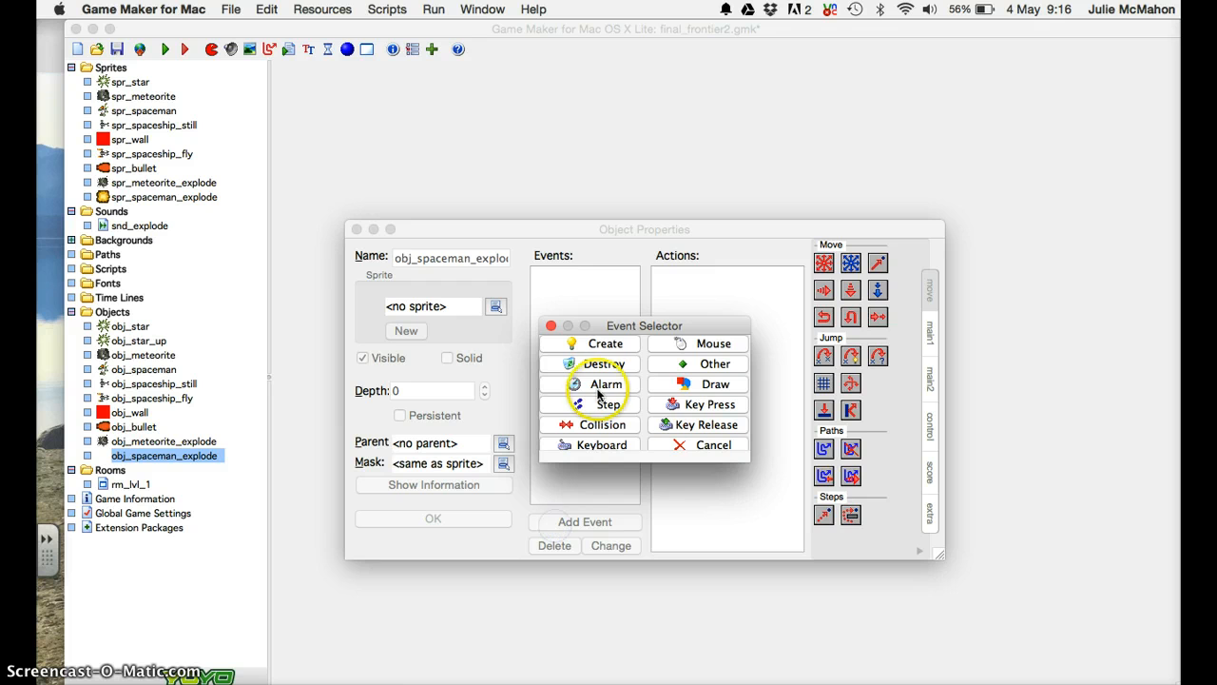
click(605, 346)
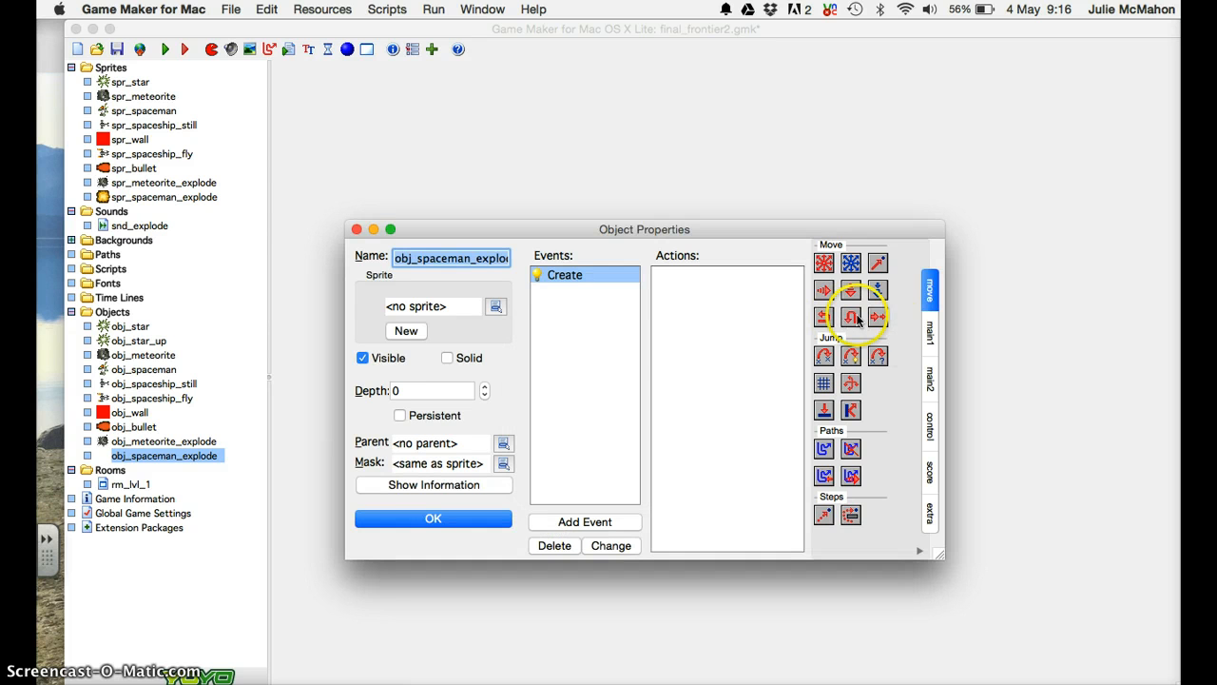
click(930, 333)
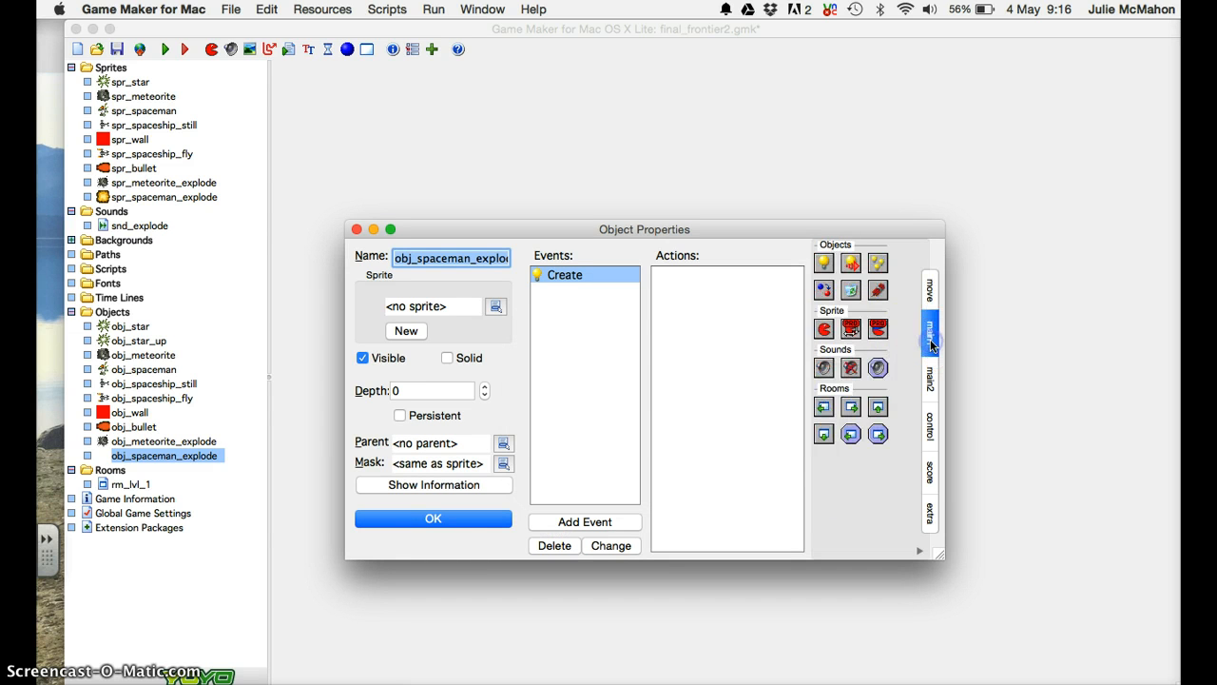
drag(823, 367, 733, 317)
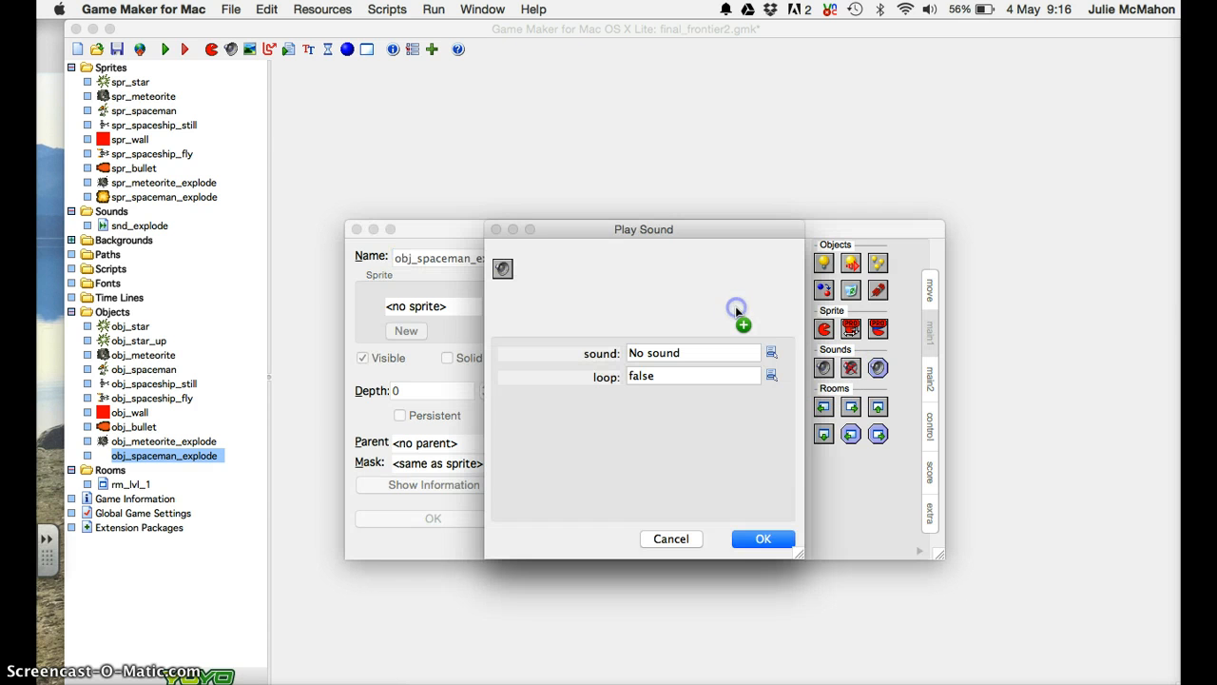
click(671, 538)
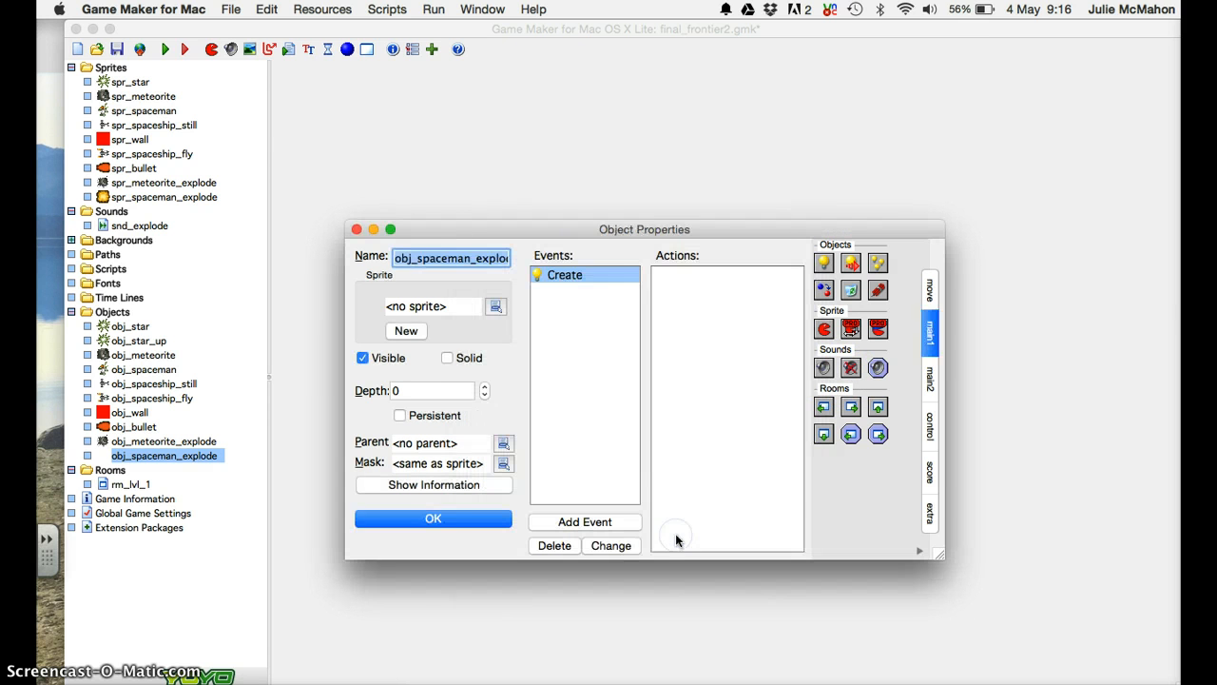
Create a sound named snd_spaceman_explode loaded from spaceman_agh.wav.
click(126, 213)
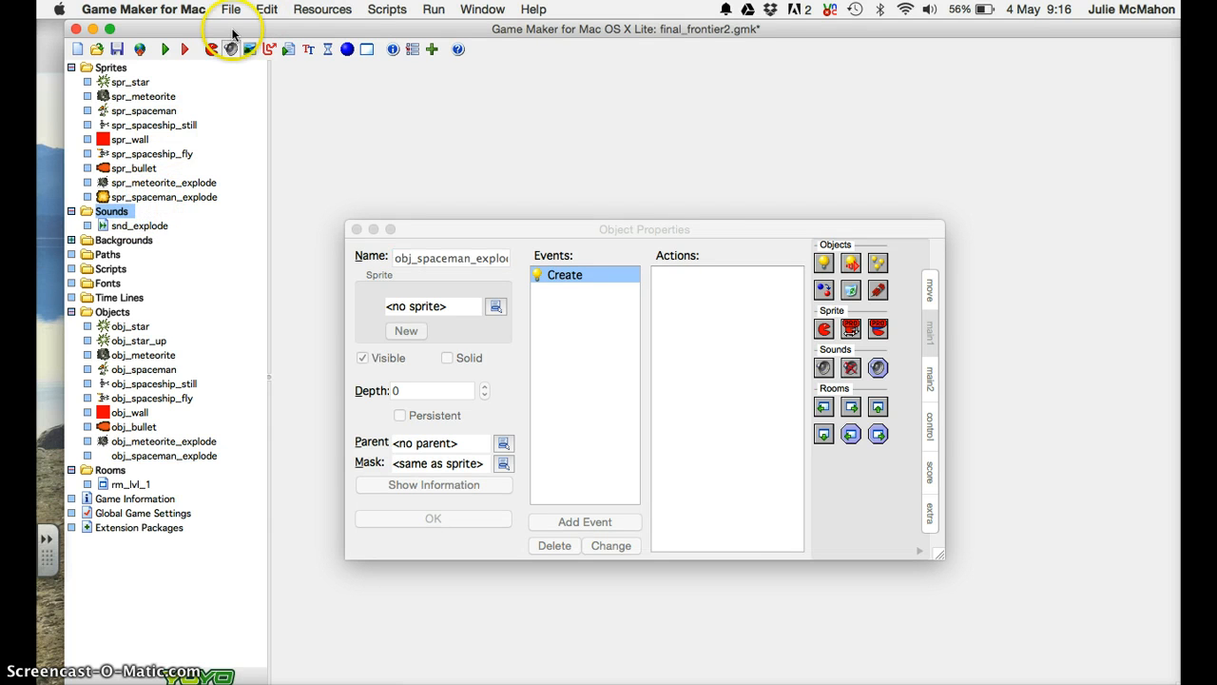
click(229, 50)
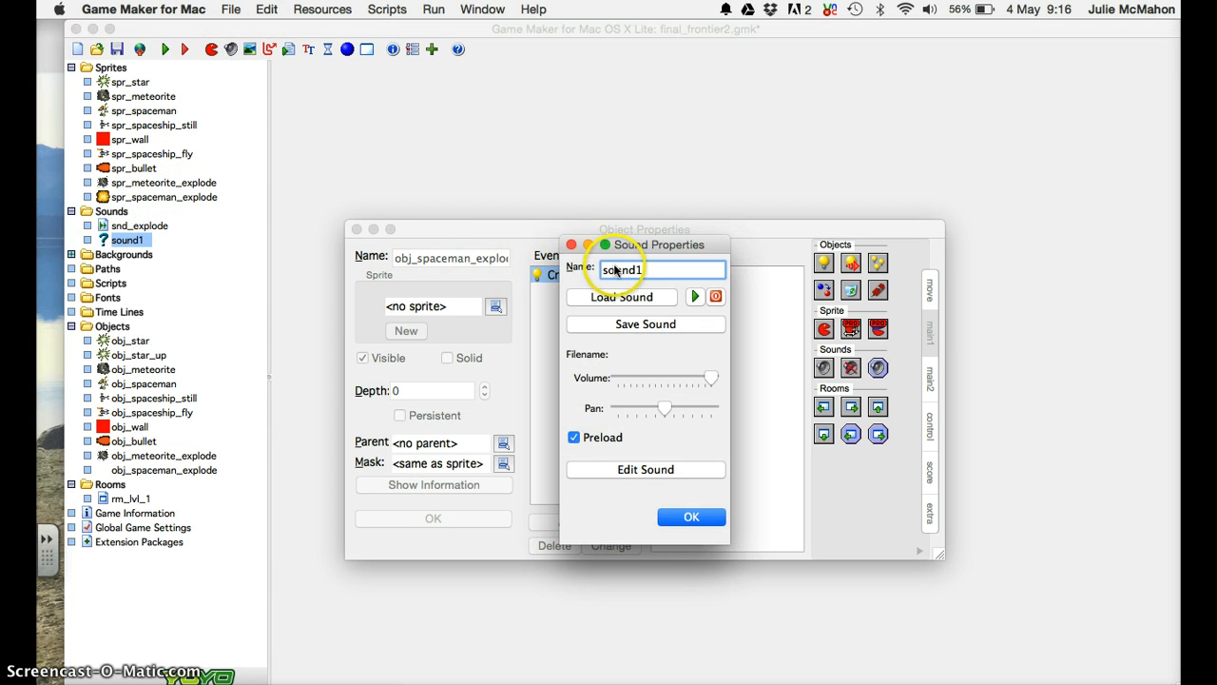
key(BackSpace)
key(BackSpace)
key(BackSpace)
key(BackSpace)
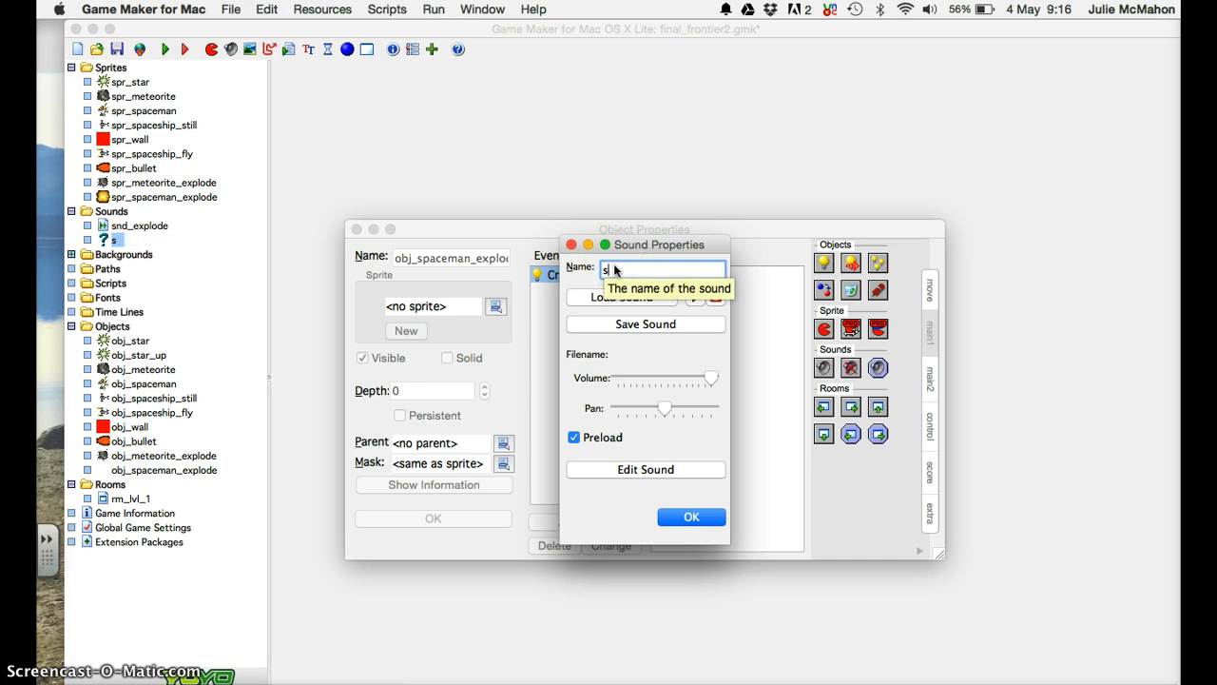
text(nd_s)
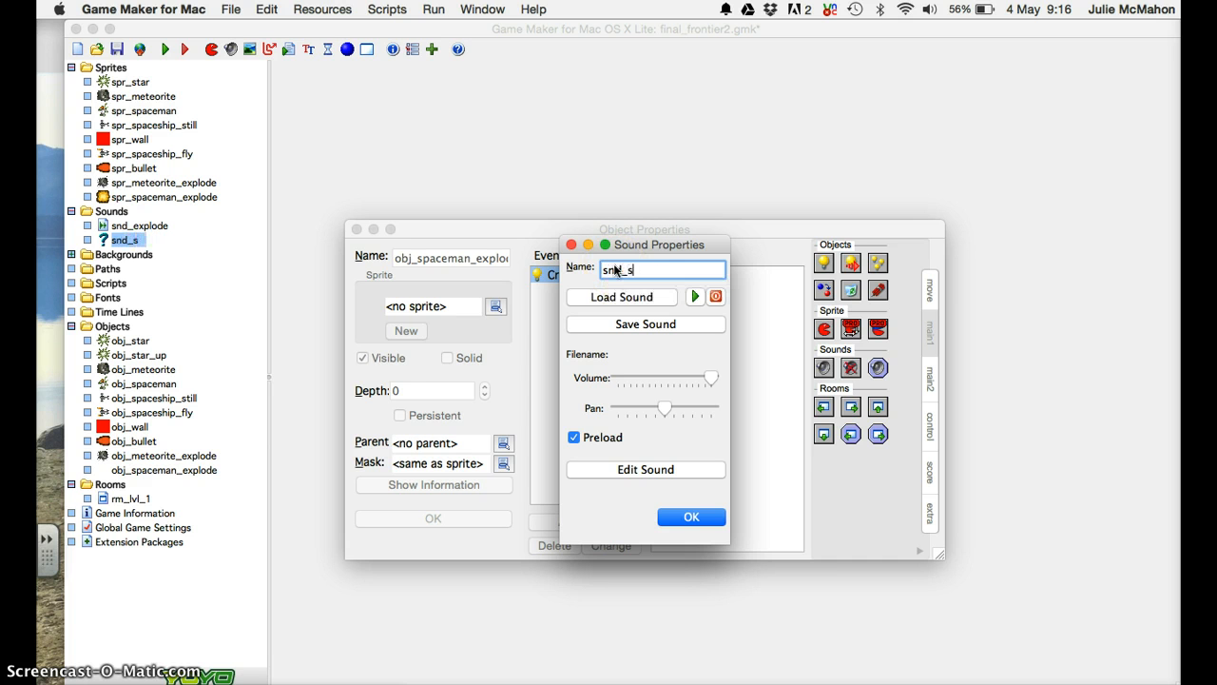
text(paceman_)
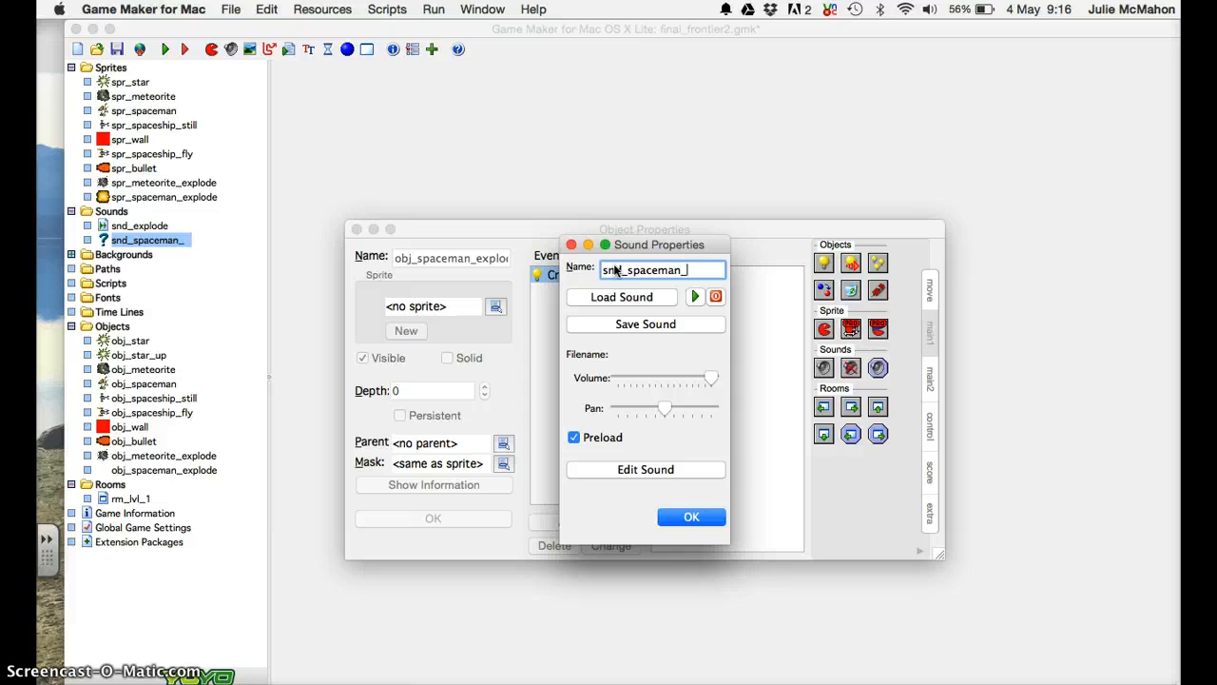
text(explode)
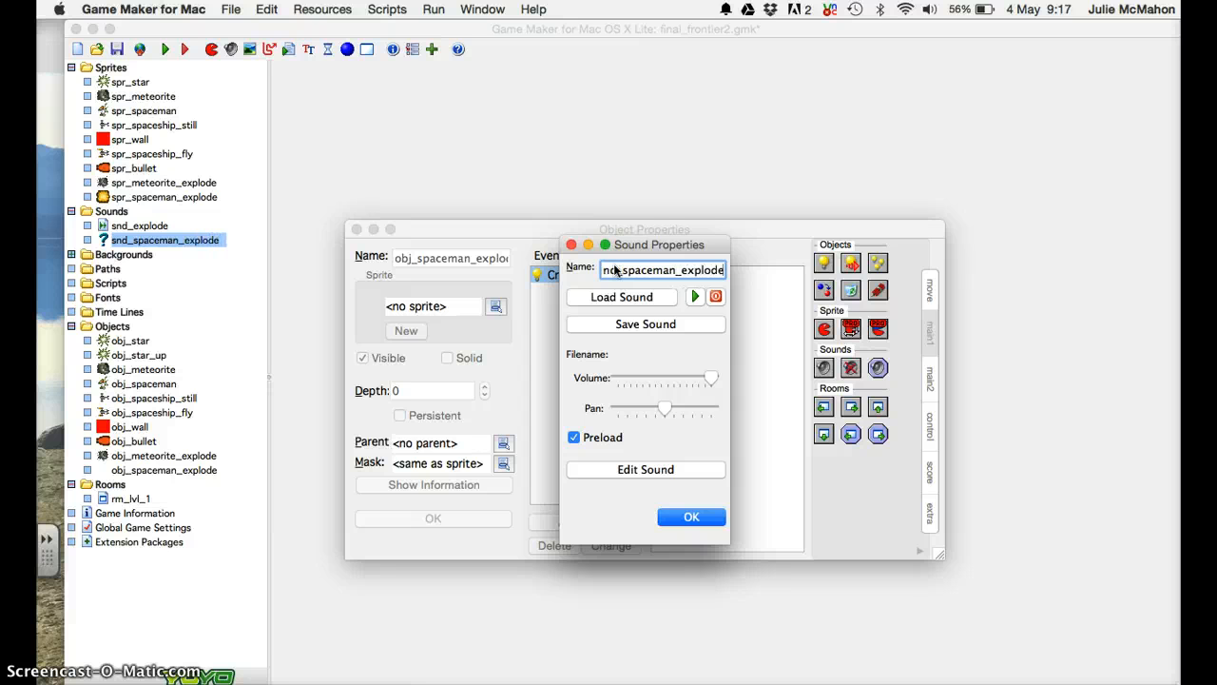
click(636, 298)
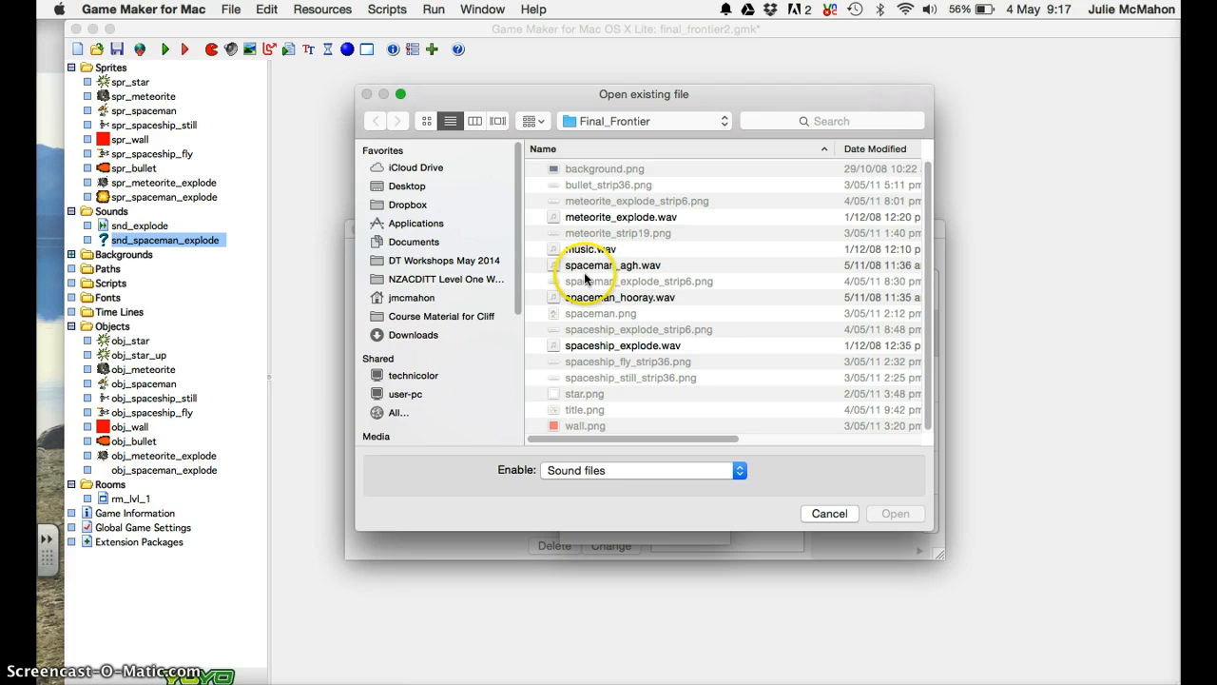
click(589, 266)
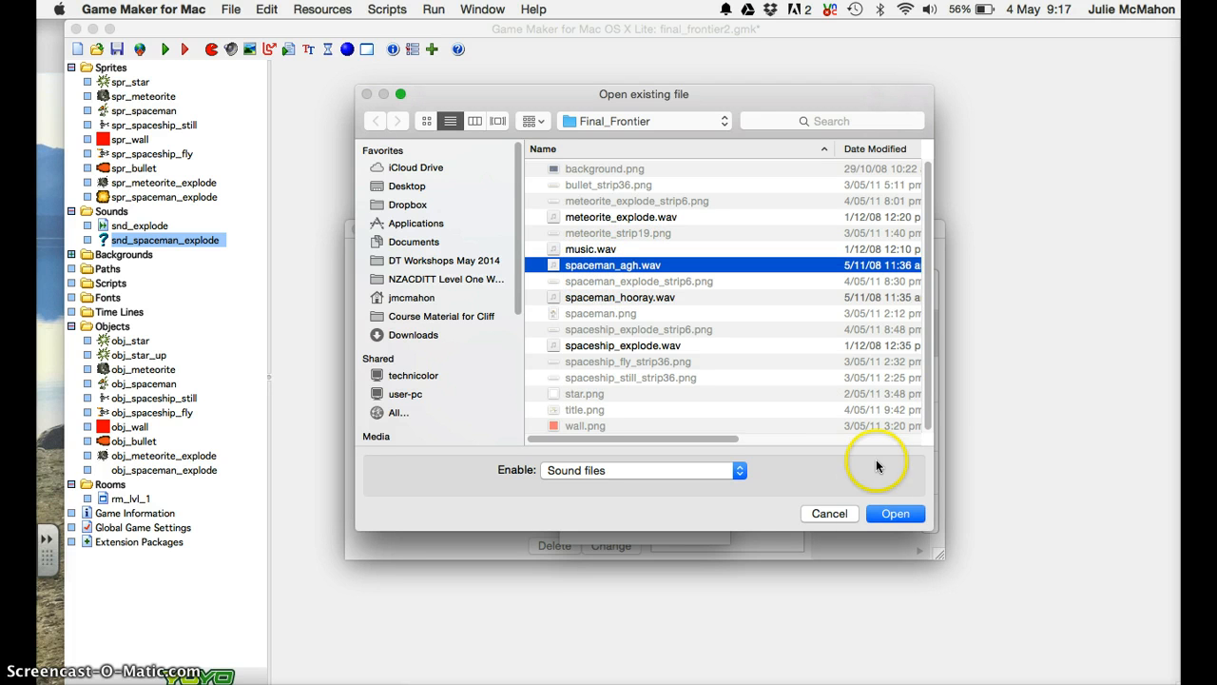
click(894, 514)
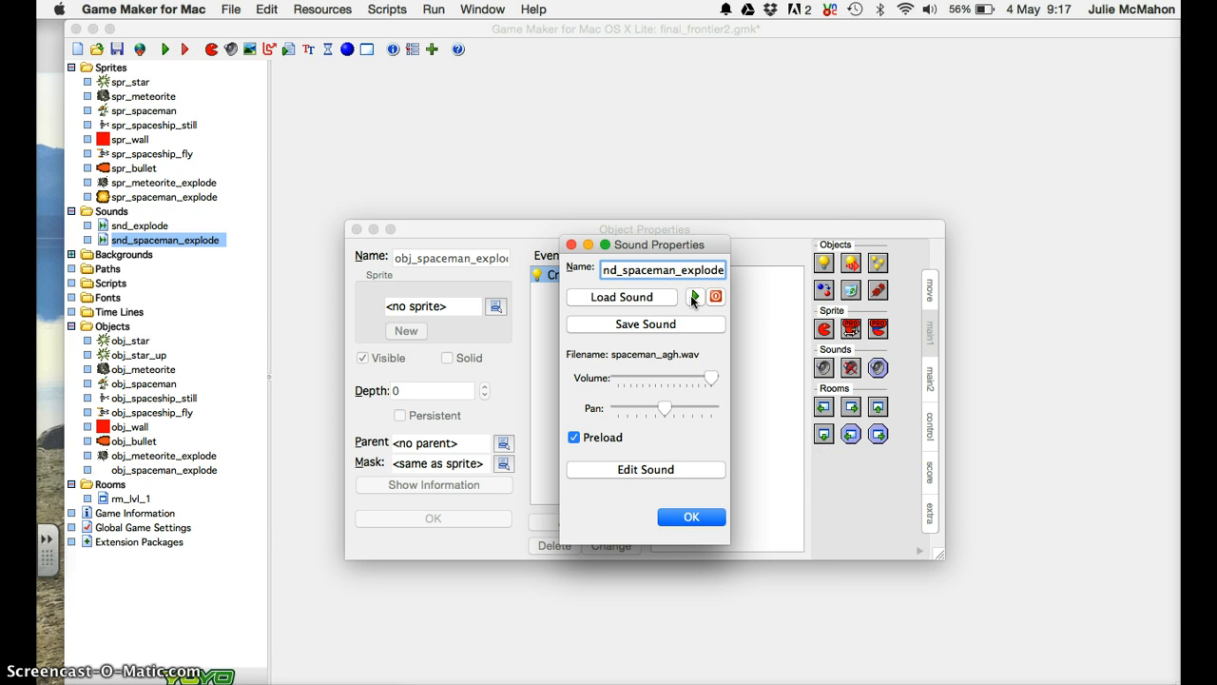
click(691, 516)
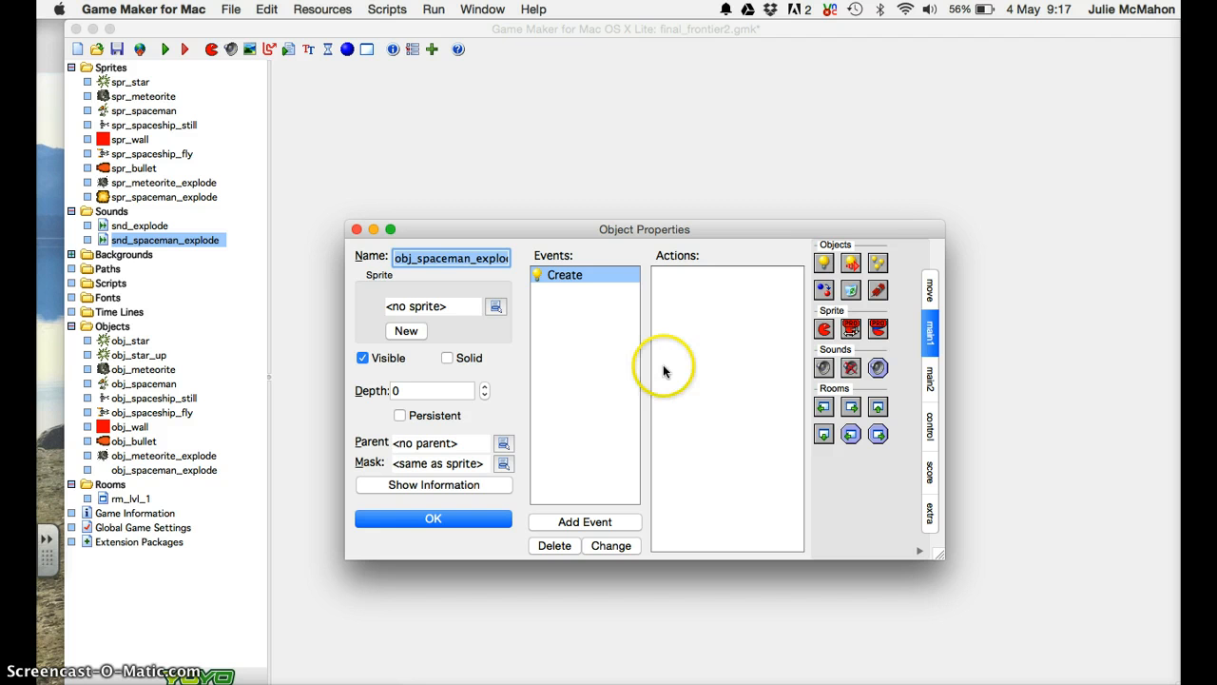
Add a Play Sound action to the Create event and list the available sounds.
click(568, 275)
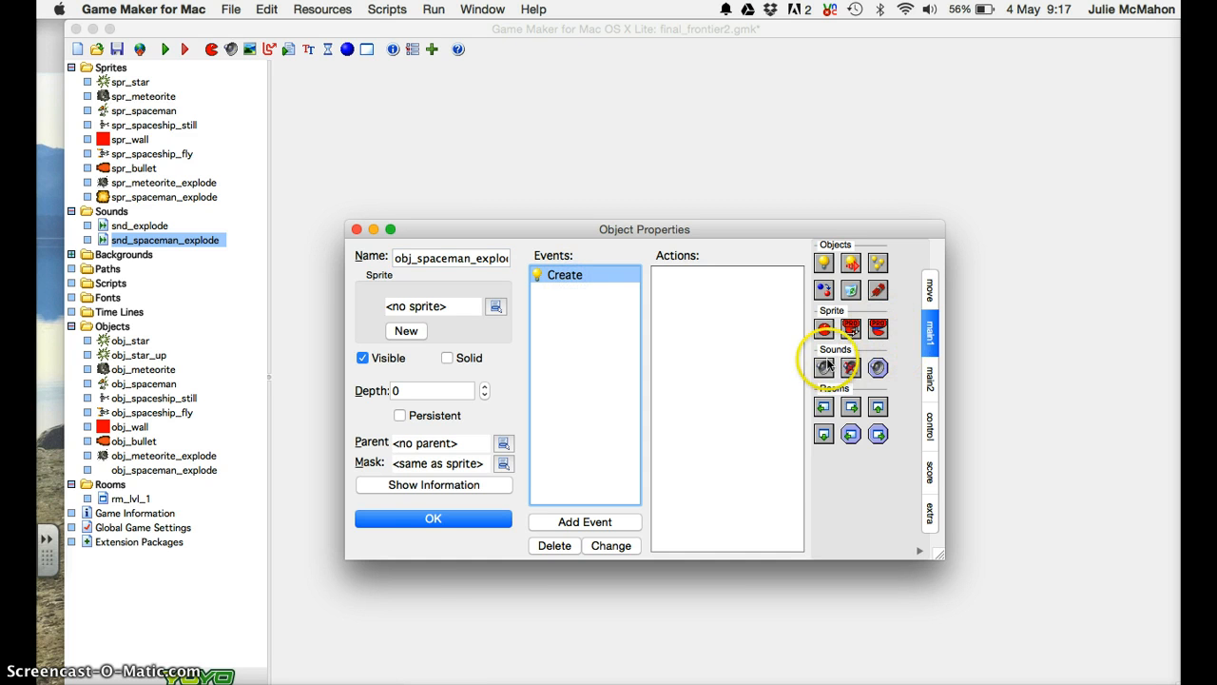
drag(824, 367, 744, 302)
click(772, 354)
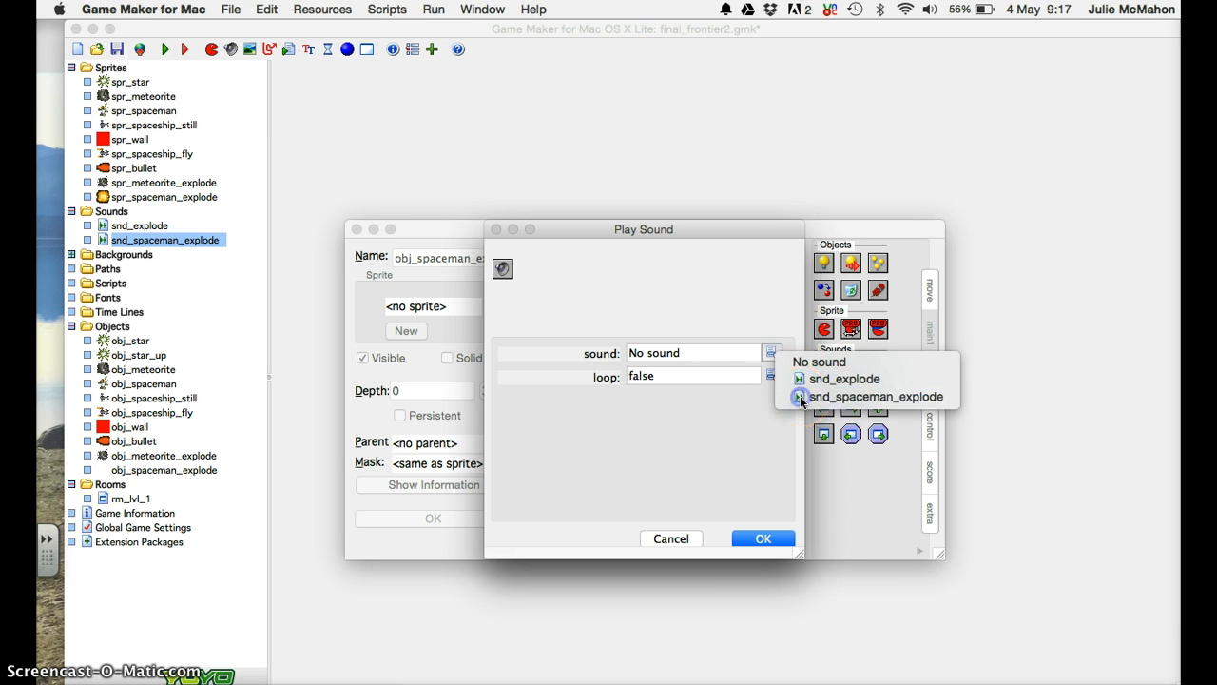
Set the Play Sound action to snd_spaceman_explode with loop kept at false.
click(801, 397)
click(757, 538)
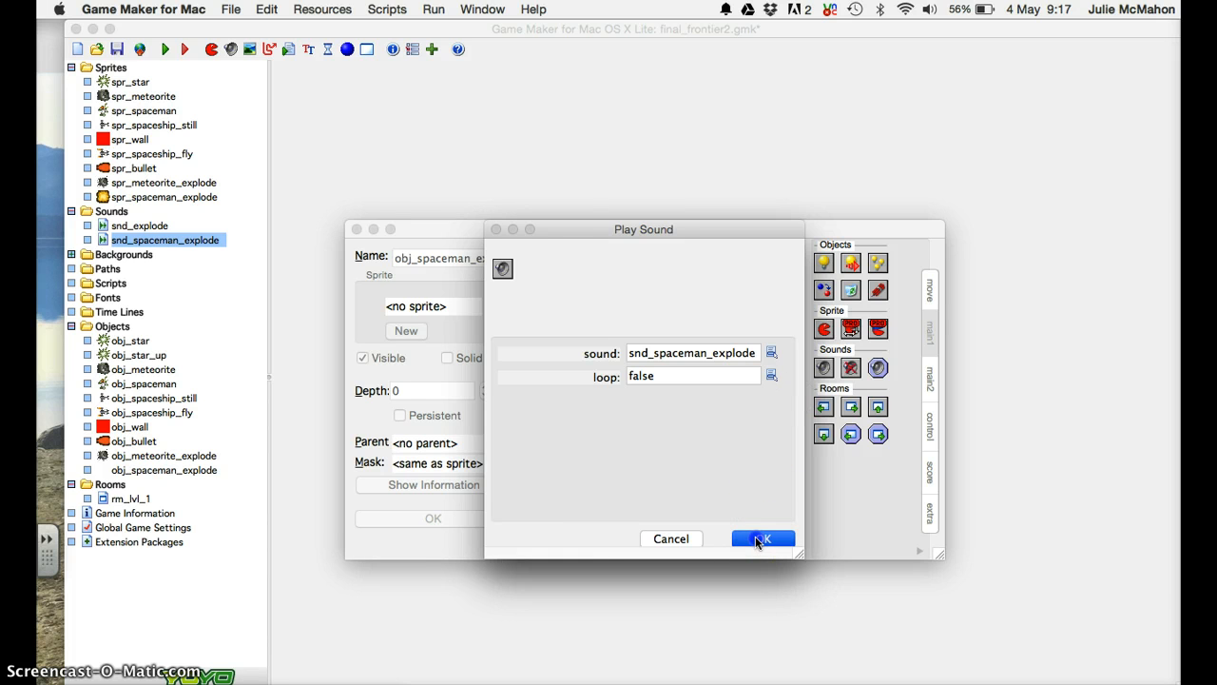
click(703, 277)
double_click(702, 276)
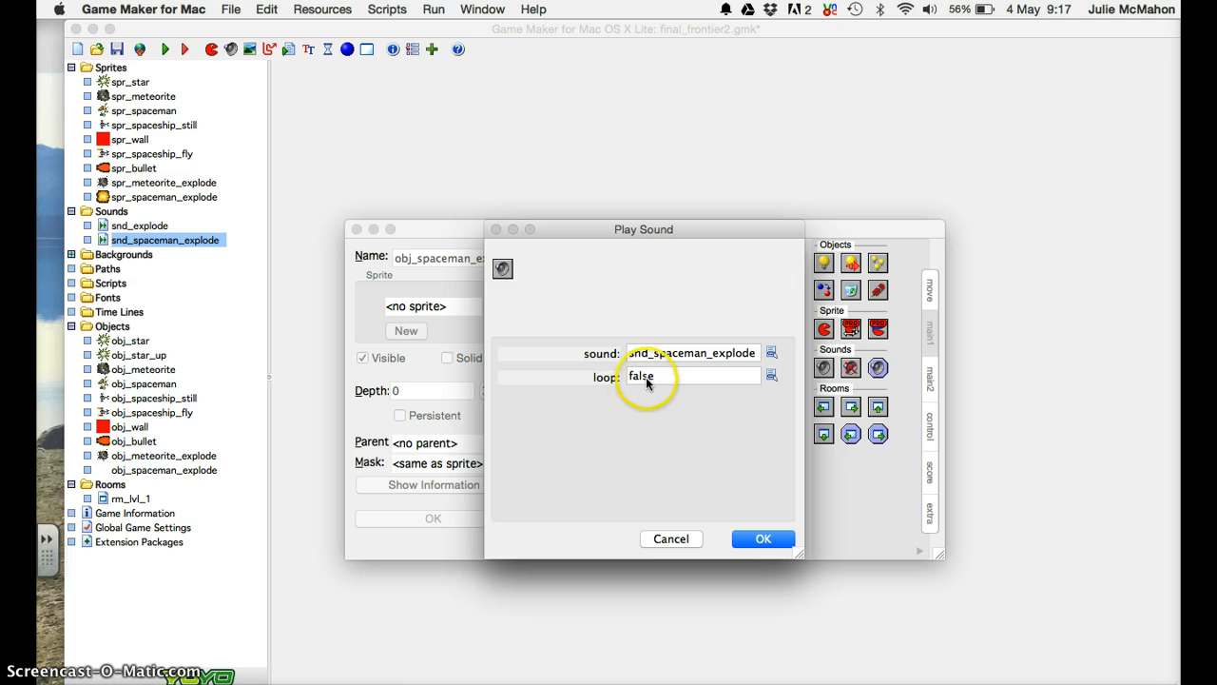
click(771, 376)
click(771, 378)
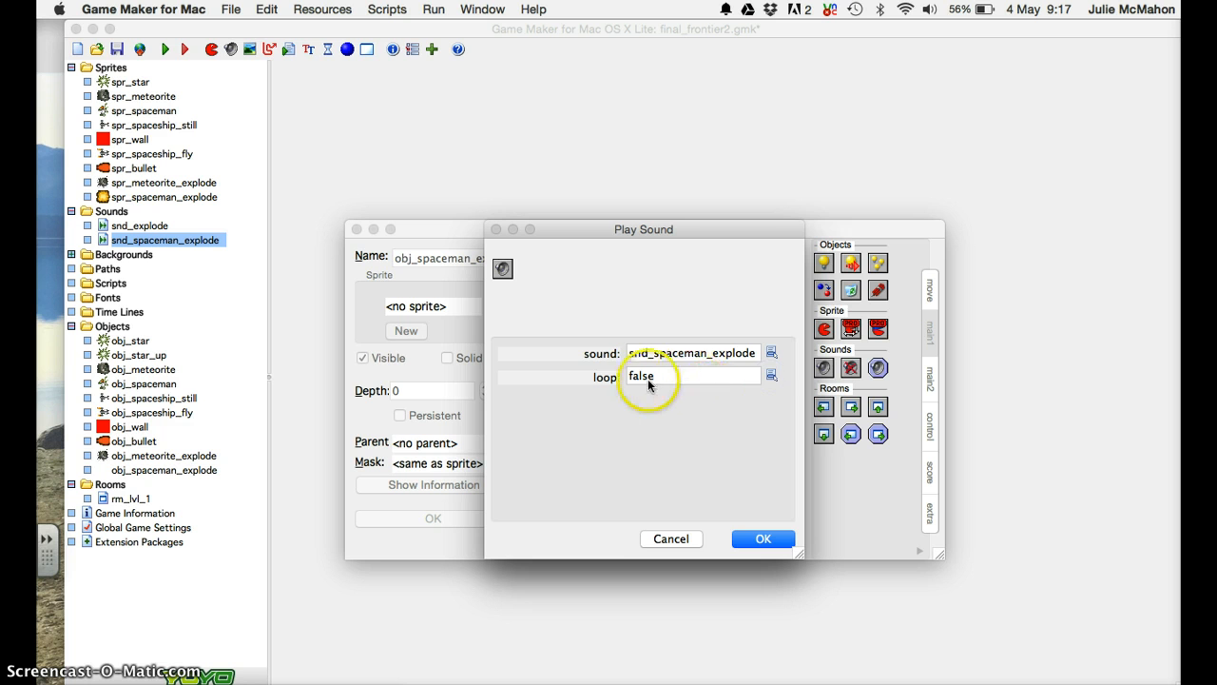
click(762, 538)
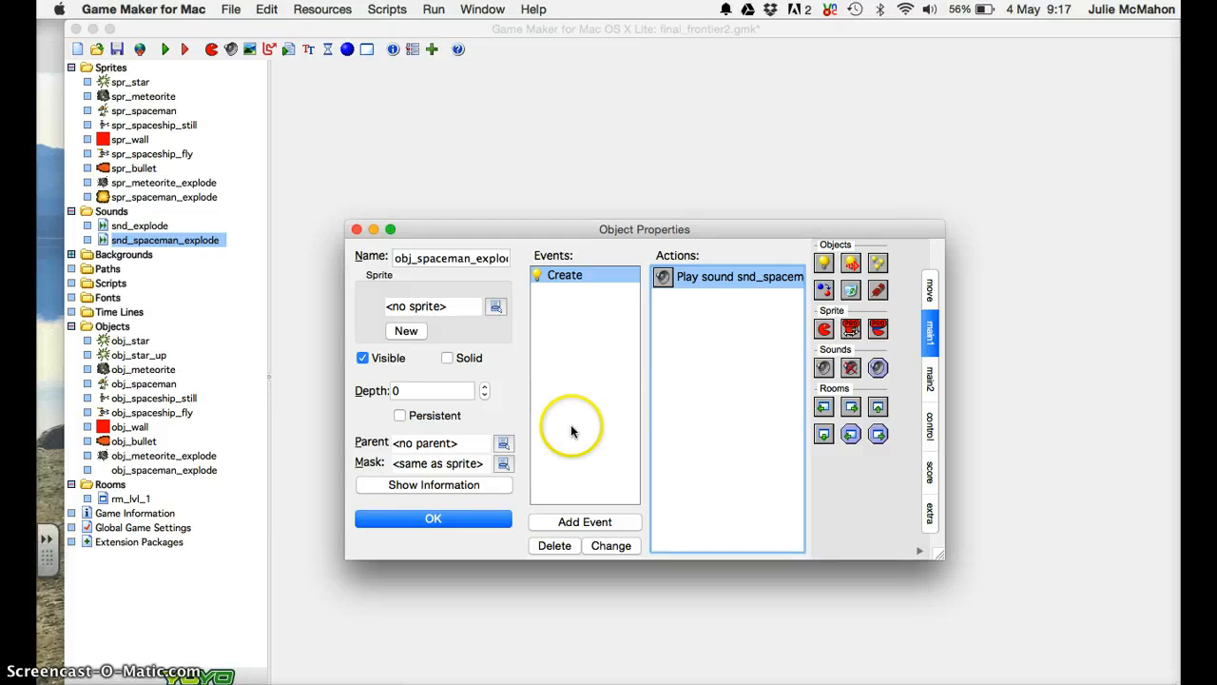
Add an Animation End event from the Other event types.
click(583, 522)
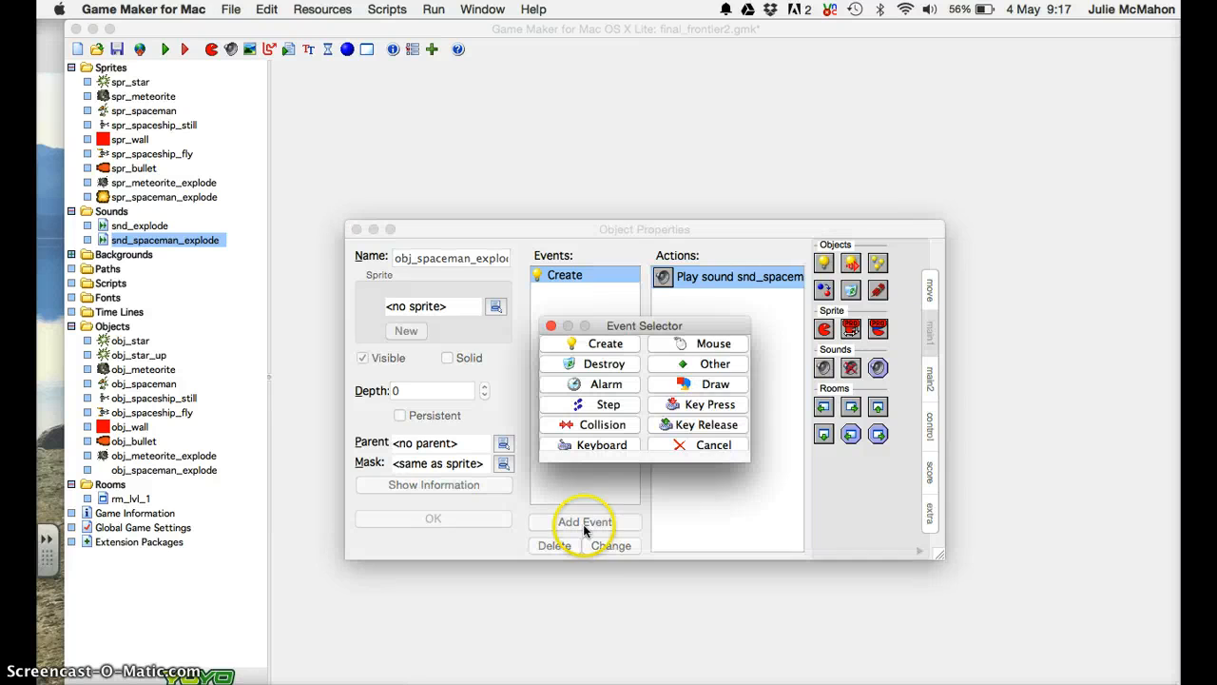
click(704, 363)
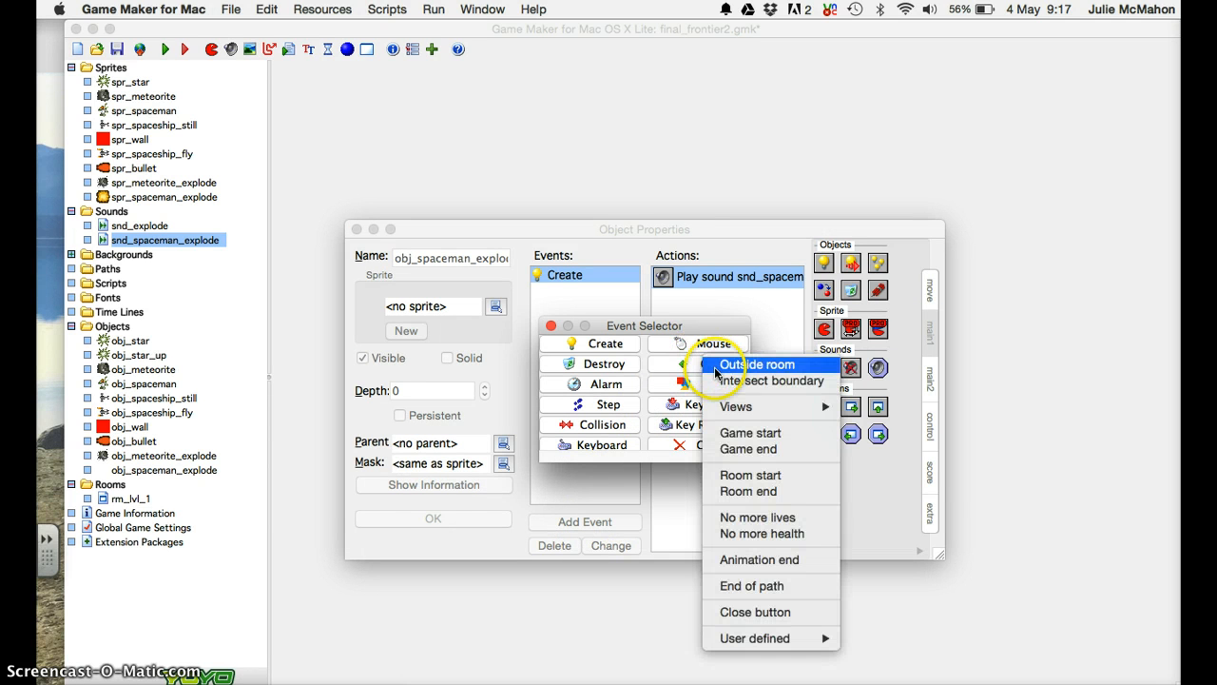
click(751, 561)
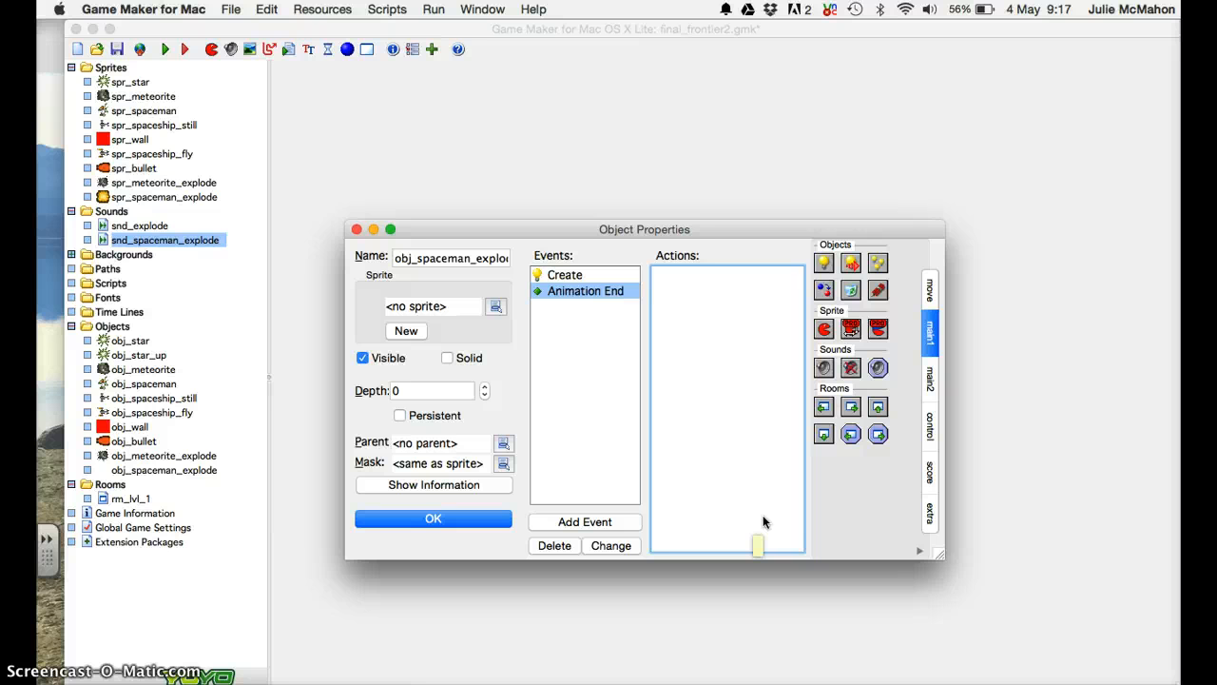
Drag a Display Message action from the main2 actions into the Animation End event.
click(929, 473)
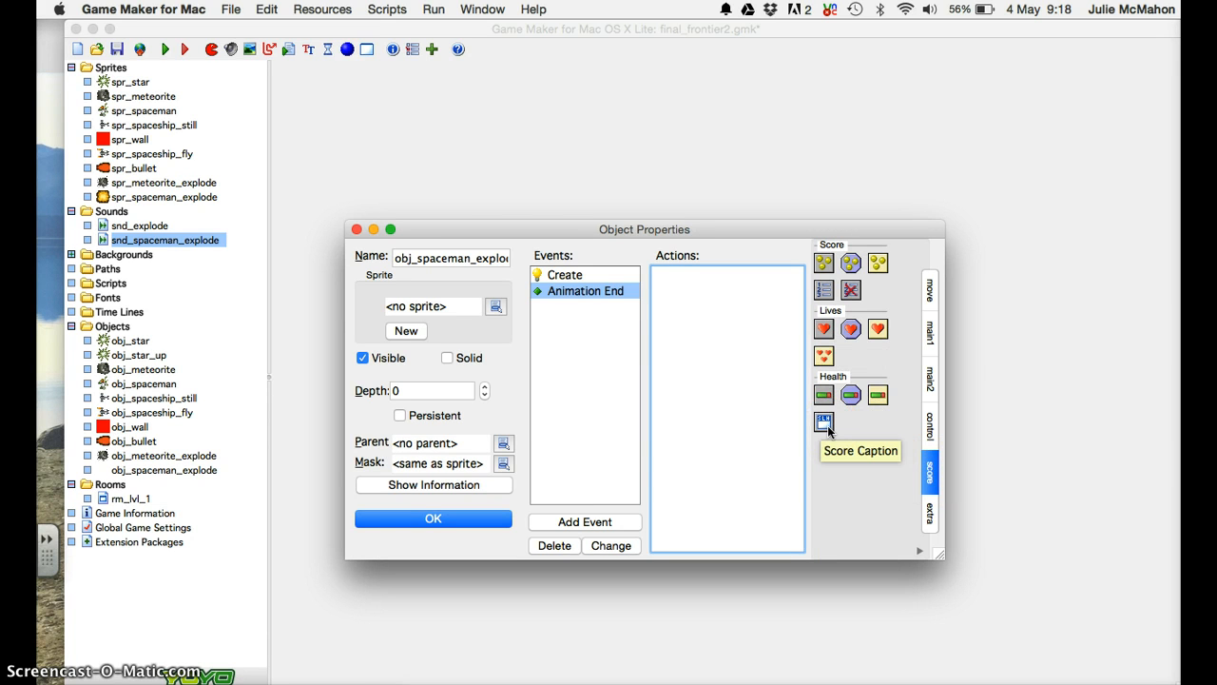
click(929, 379)
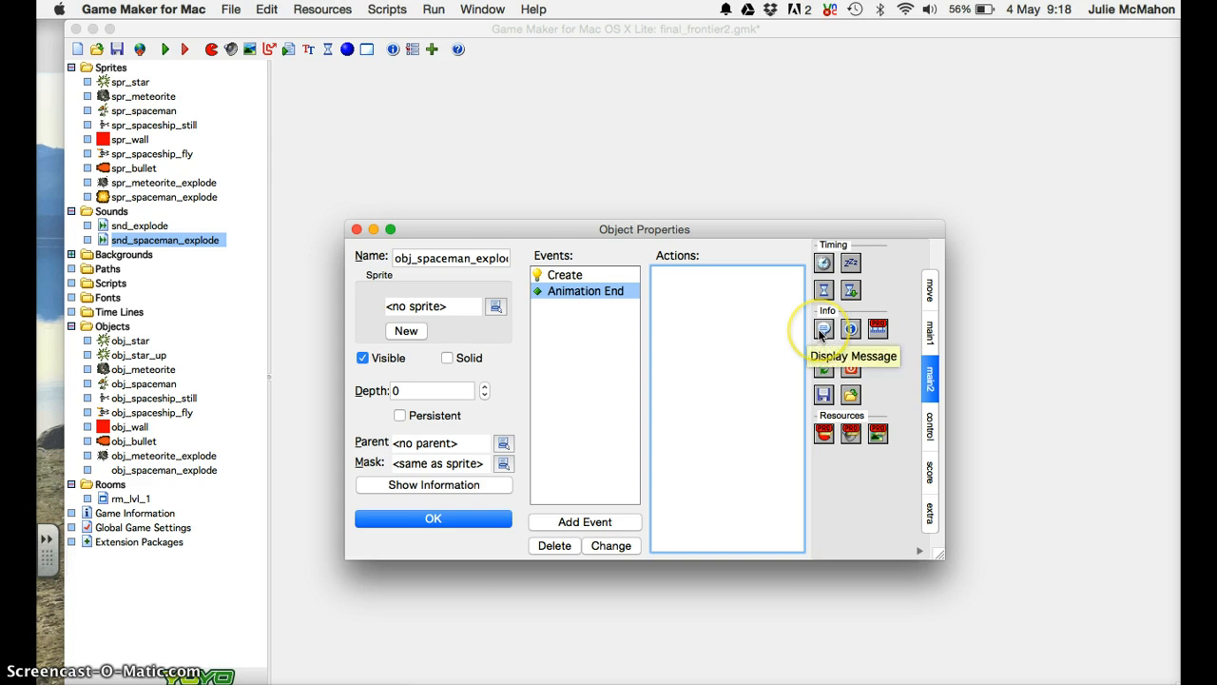
drag(823, 329, 759, 296)
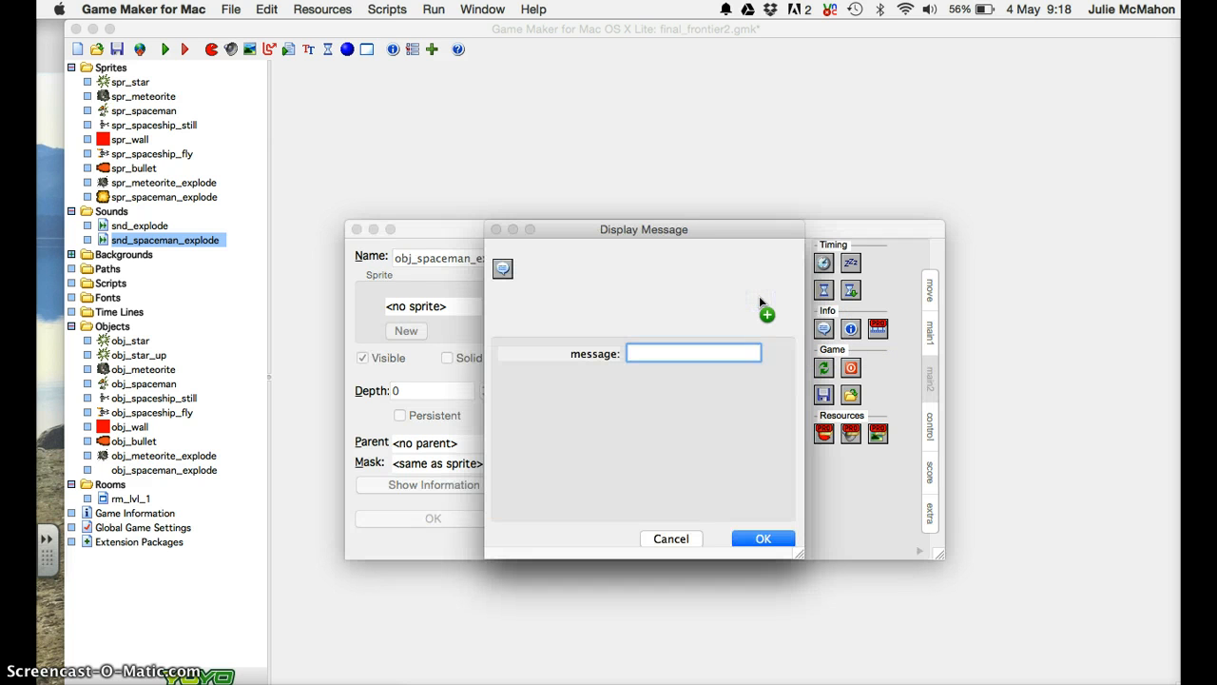
Set the message to 'Oh no!! You have destroyed your spaceman. Game Over' and add a Restart Game action.
text(Oh )
text(no)
text(!! You )
text(have destr)
text(oyed)
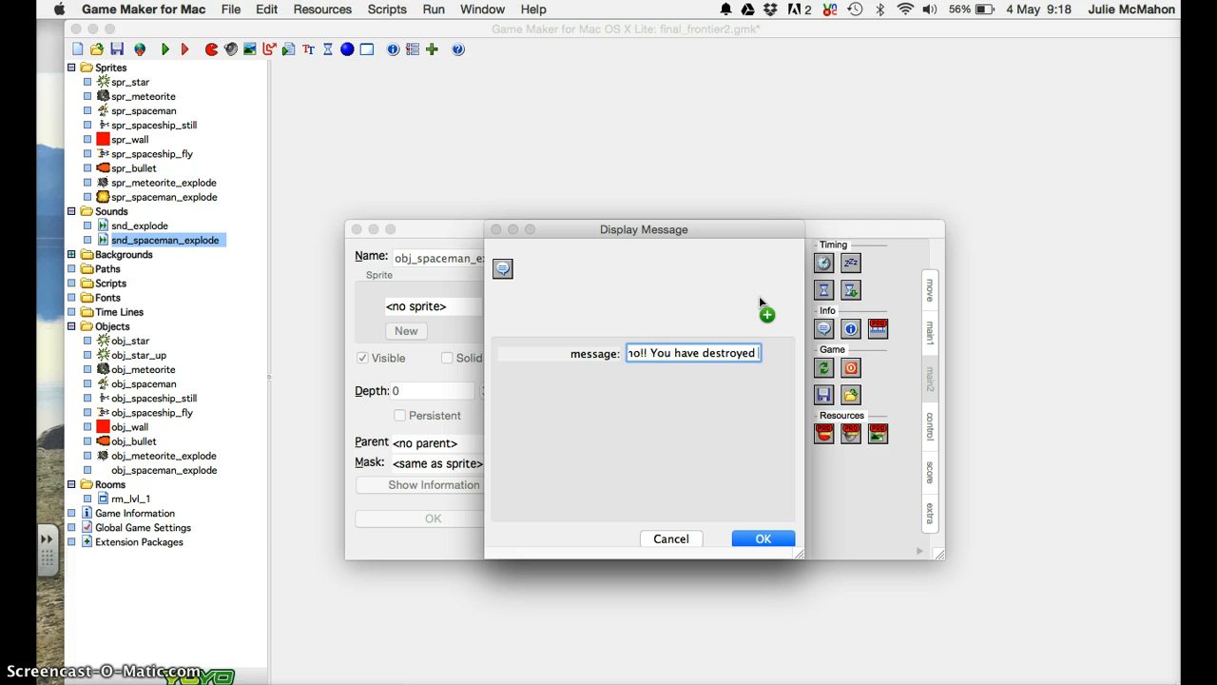
text( your spacemen)
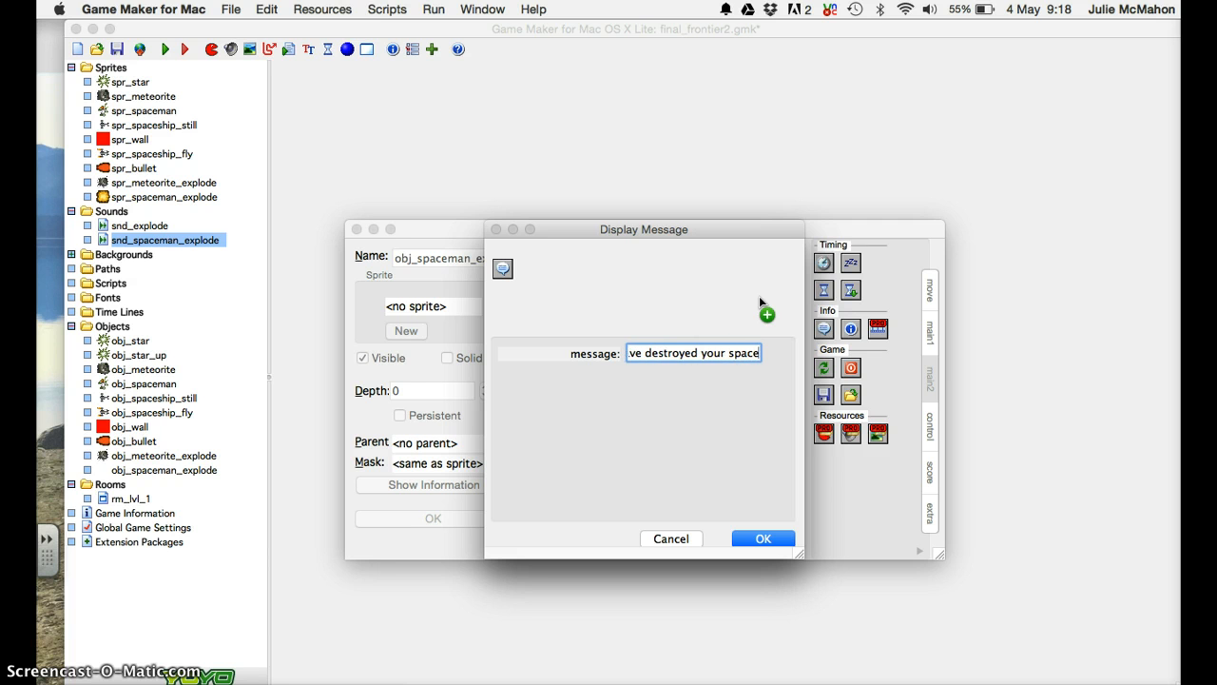
key(BackSpace)
key(BackSpace)
text(an)
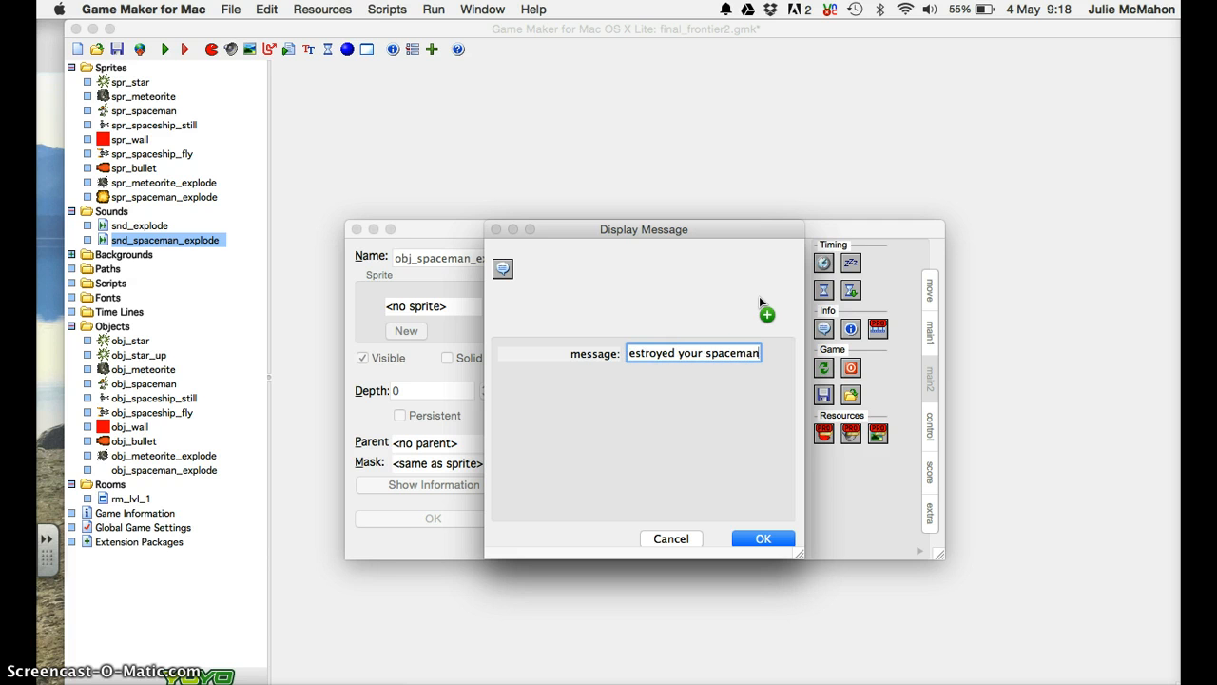
text(.  Game Over)
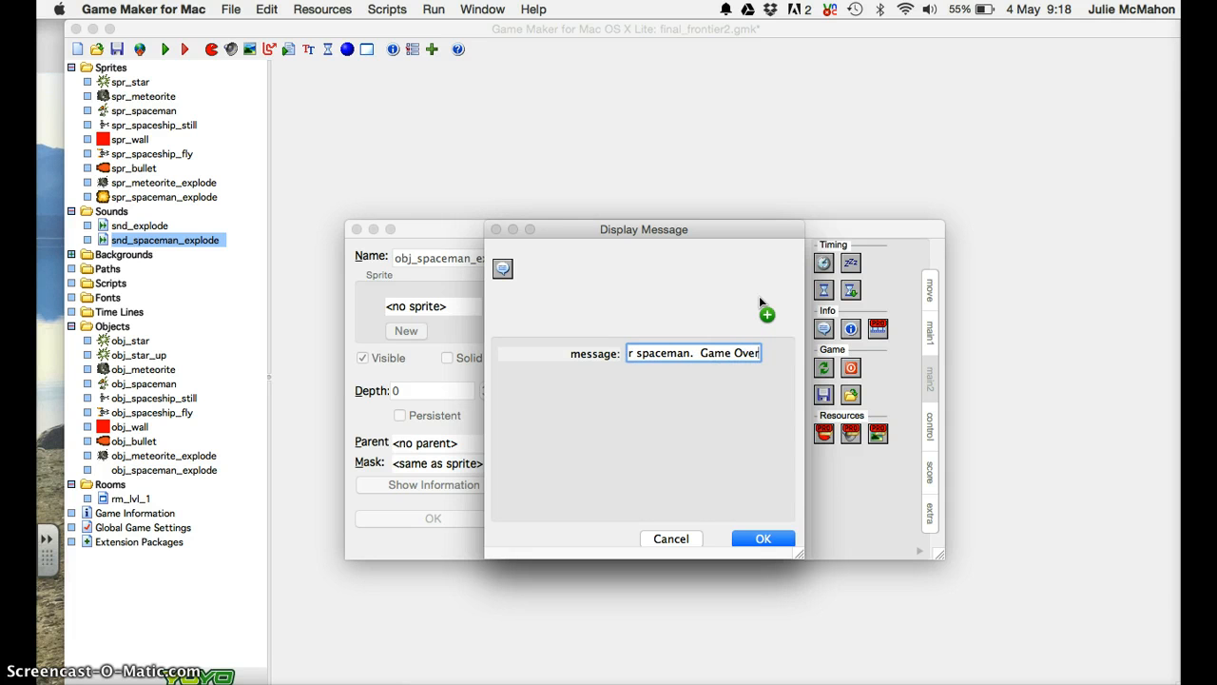
key(Return)
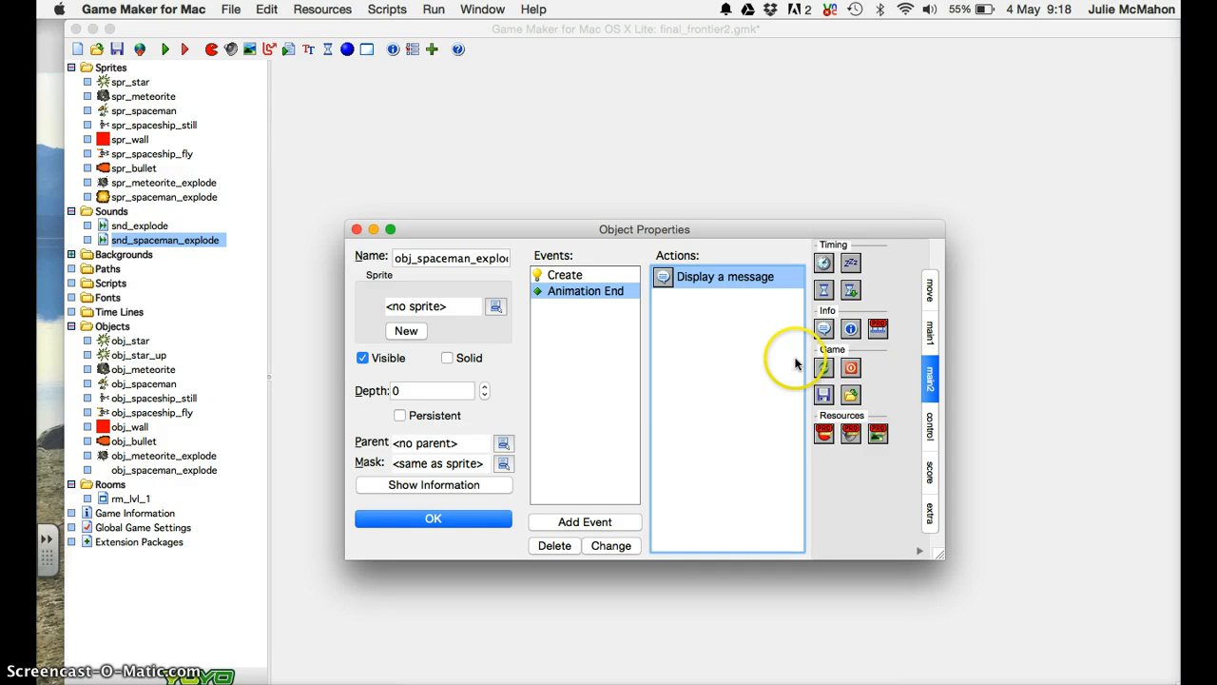
drag(823, 370, 729, 332)
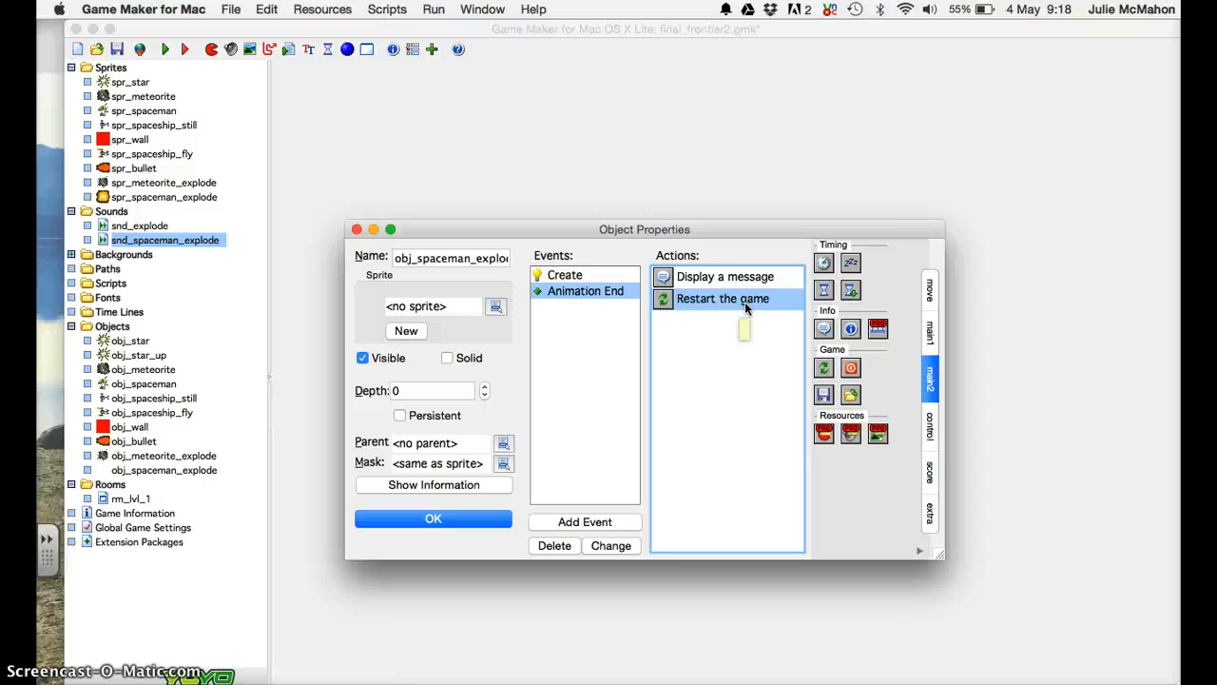
Close obj_spaceman_explode and add an obj_spaceman collision event to obj_bullet, replacing an accidental obj_meteorite pick.
click(456, 523)
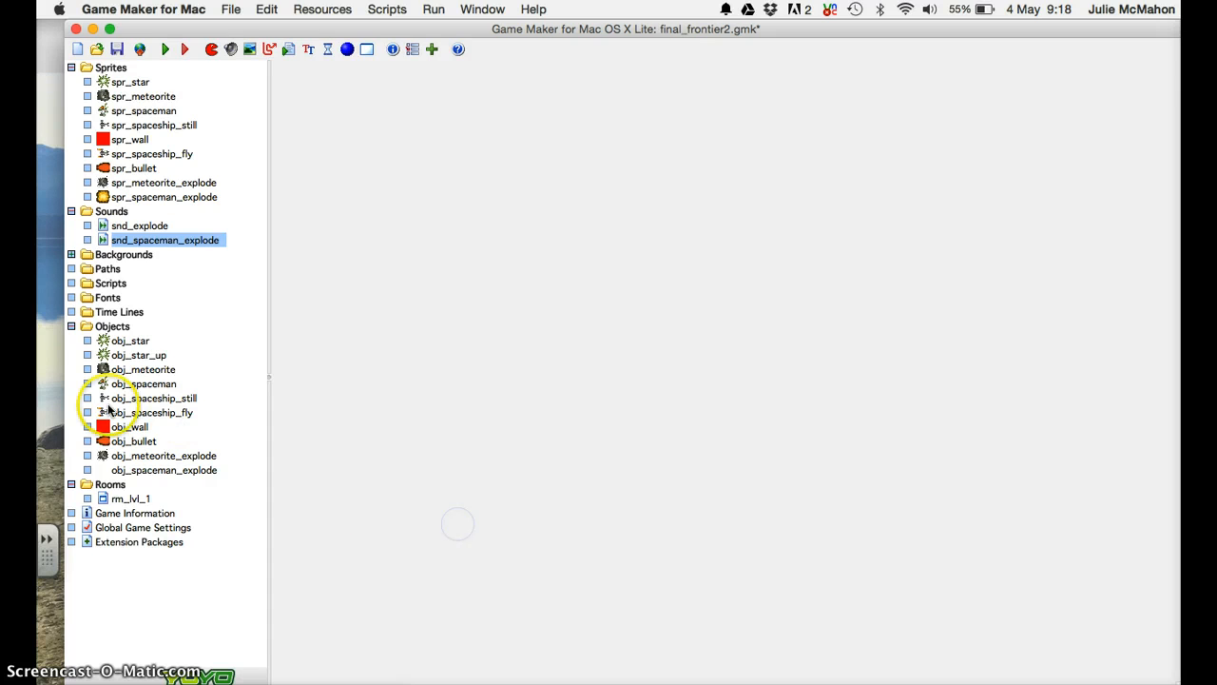
double_click(133, 441)
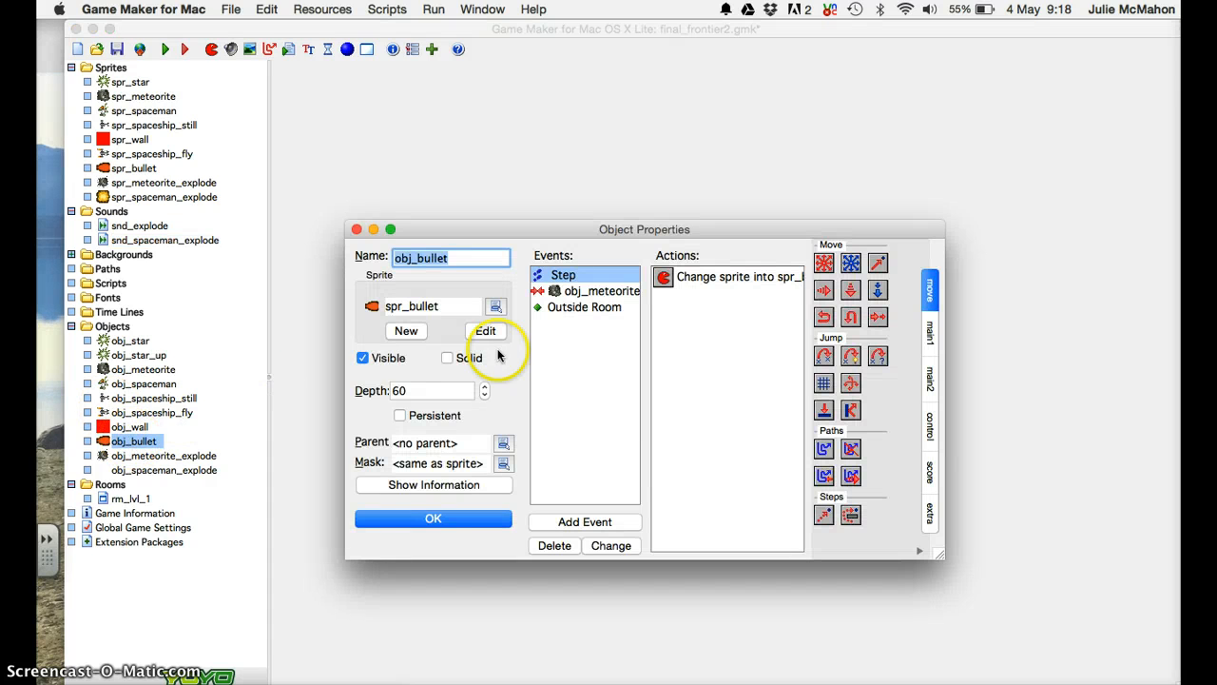
click(590, 522)
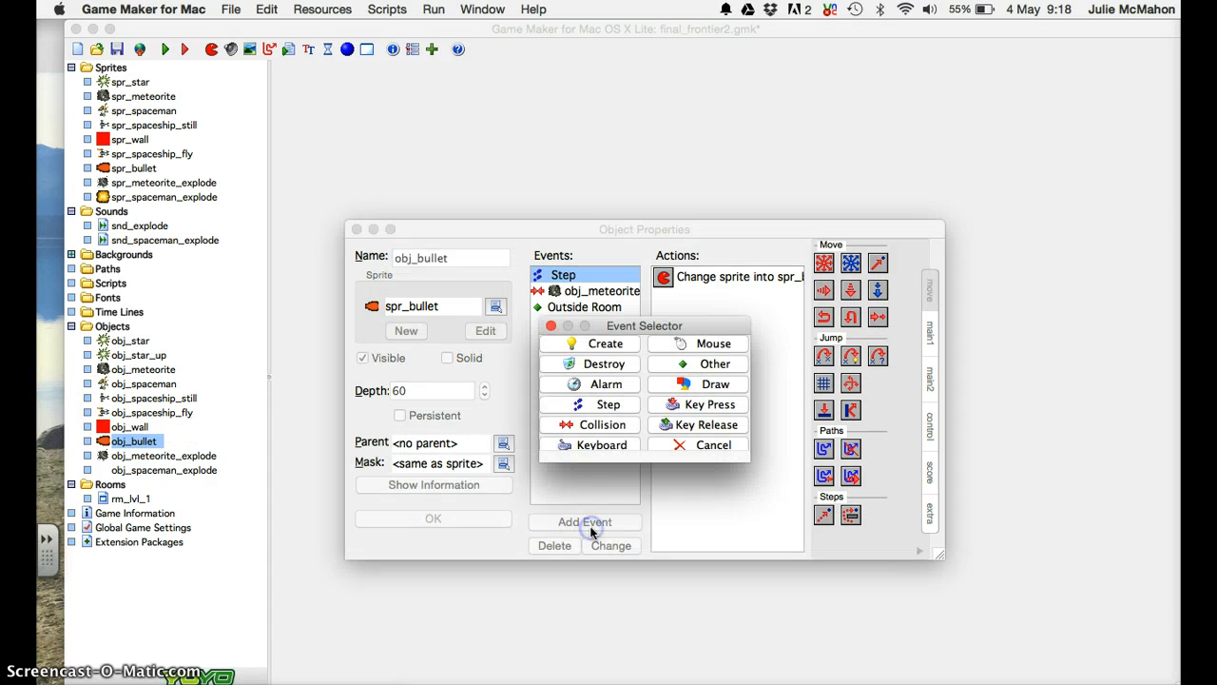
click(601, 433)
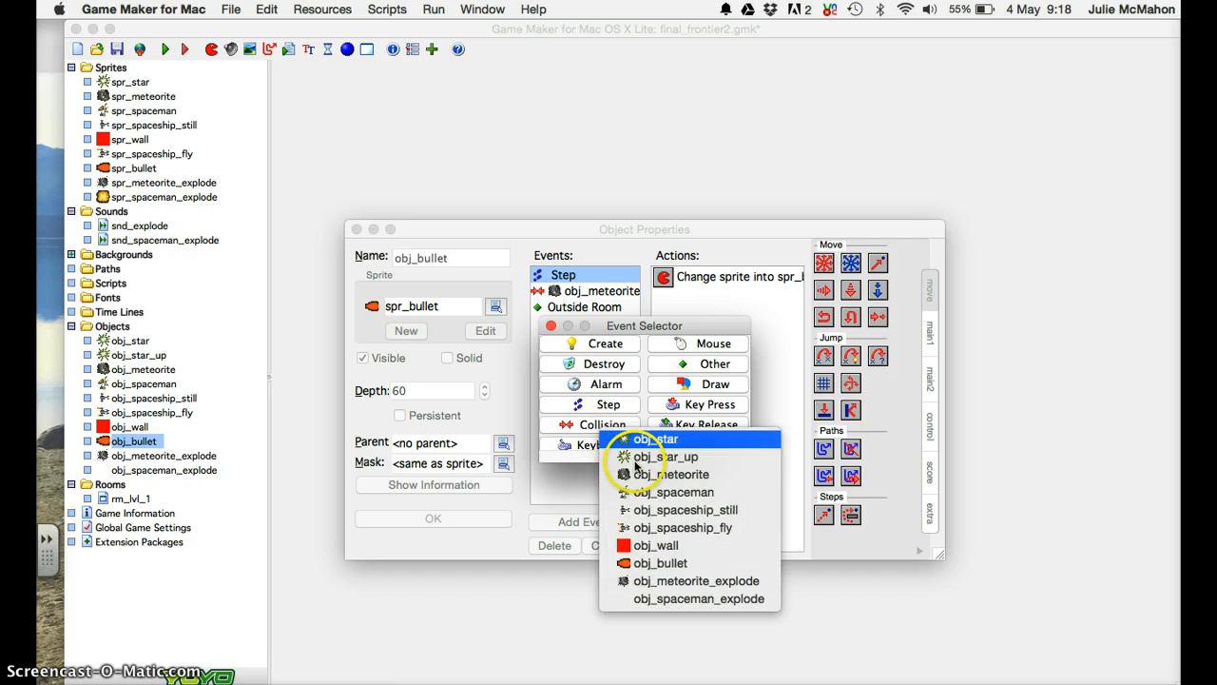
click(635, 474)
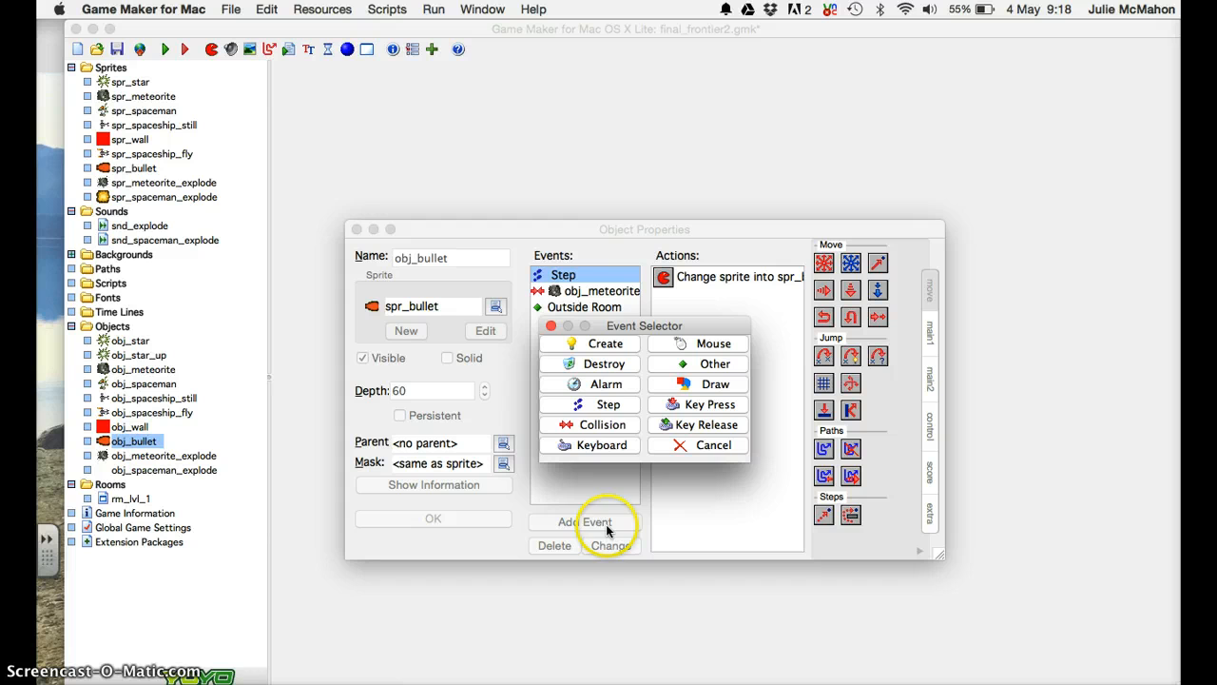
click(611, 425)
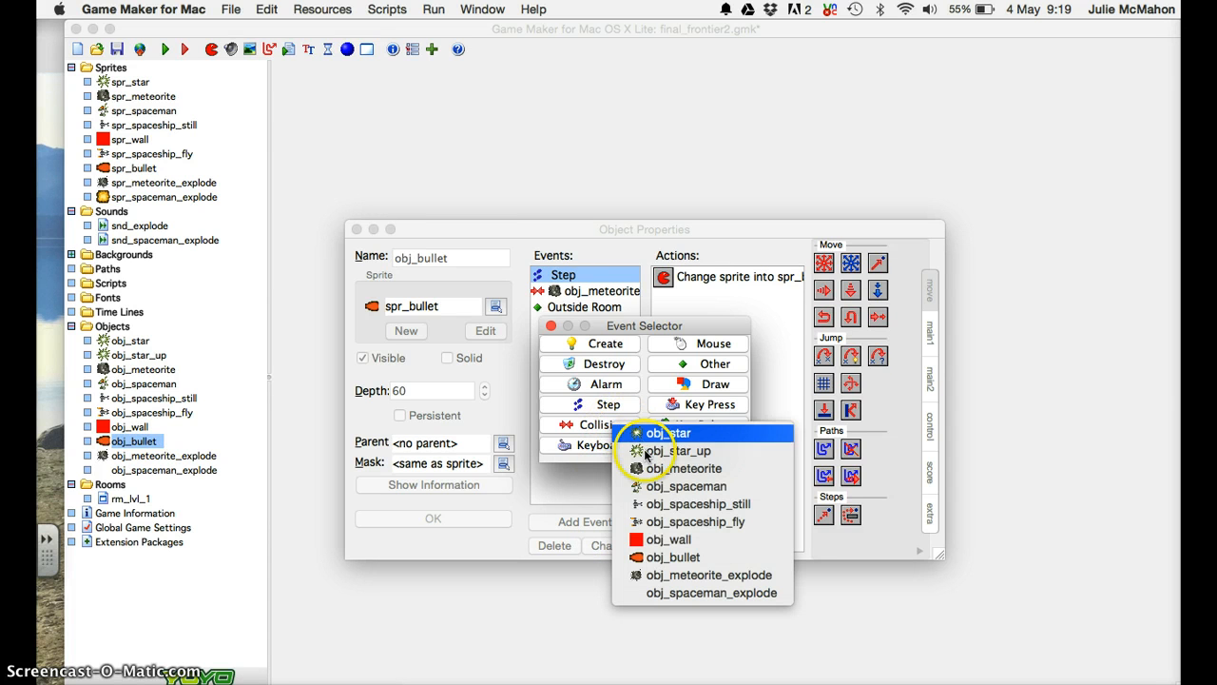
click(650, 485)
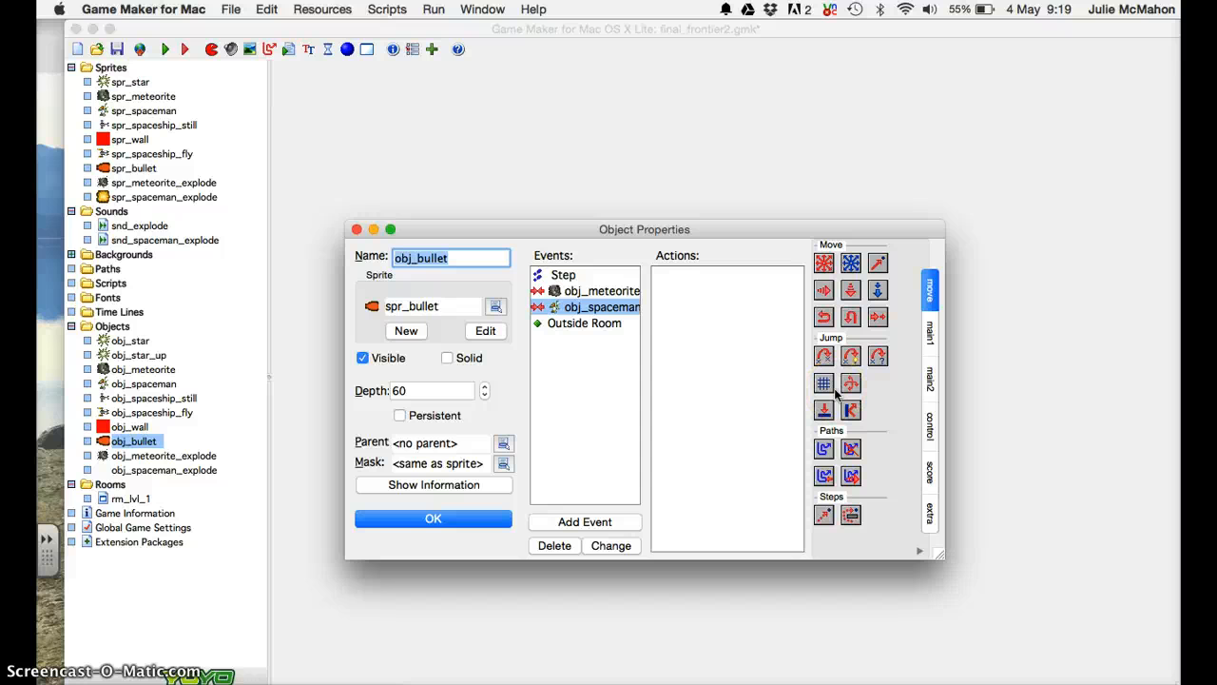
Add a Create Instance action spawning obj_spaceman_explode relative to the collision position.
click(929, 330)
drag(824, 263, 724, 285)
click(770, 352)
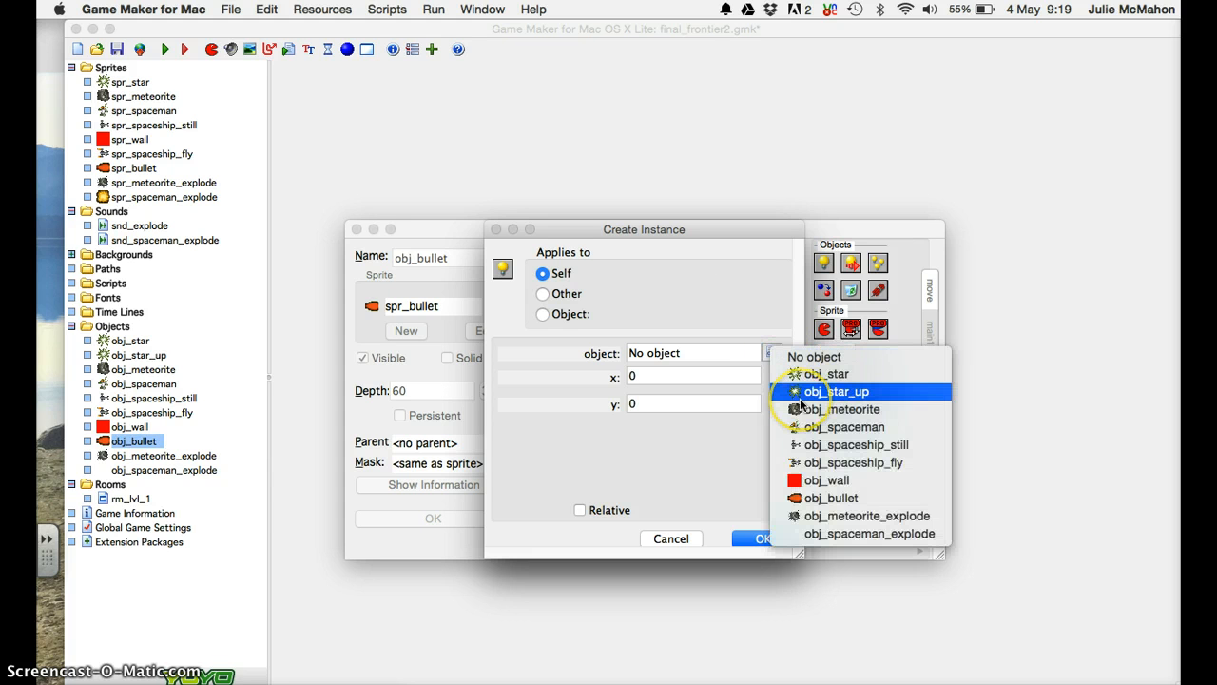
click(824, 533)
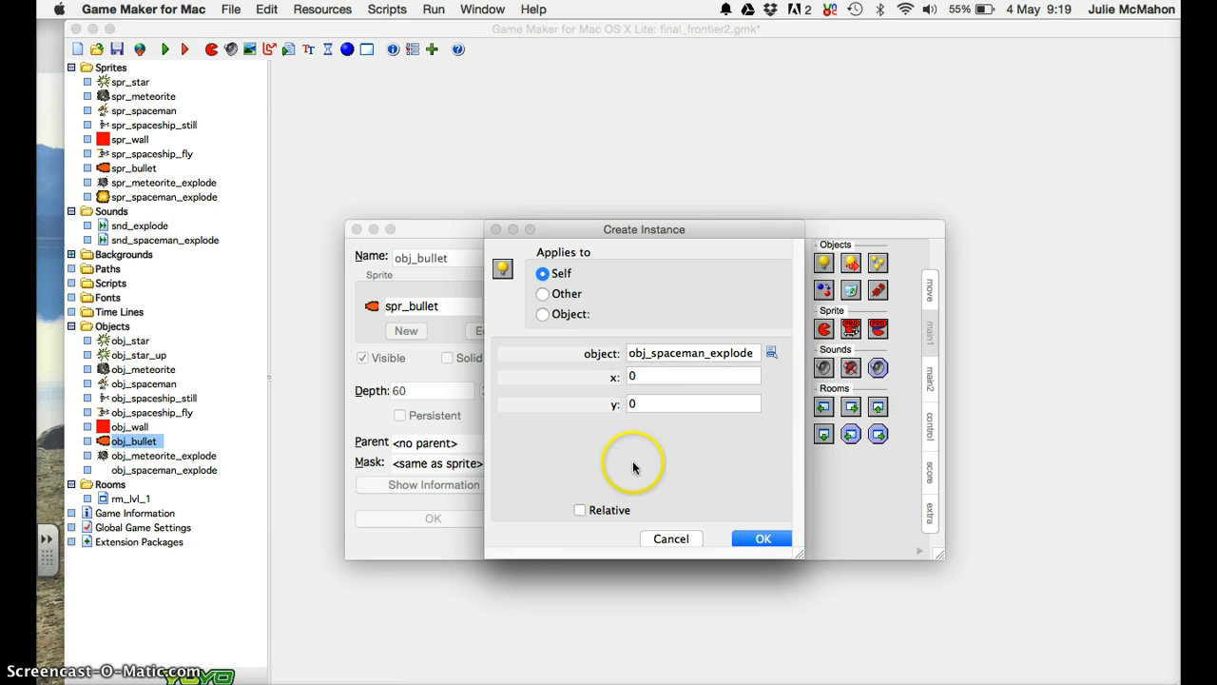
click(605, 509)
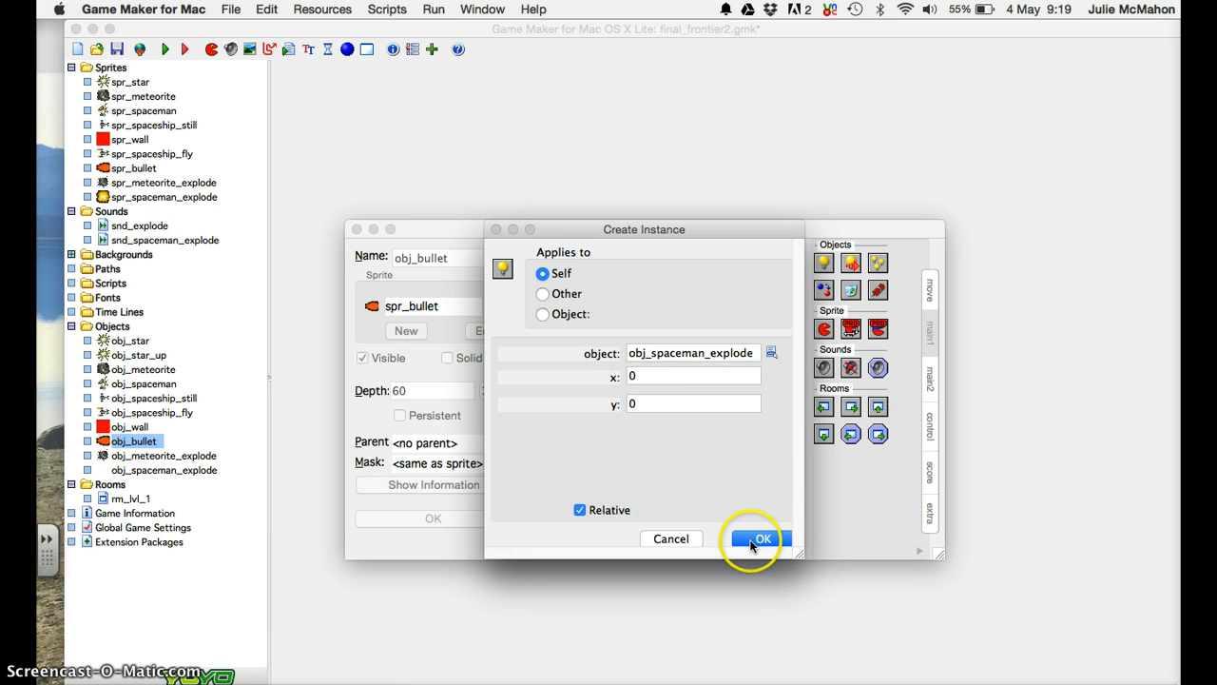
click(762, 538)
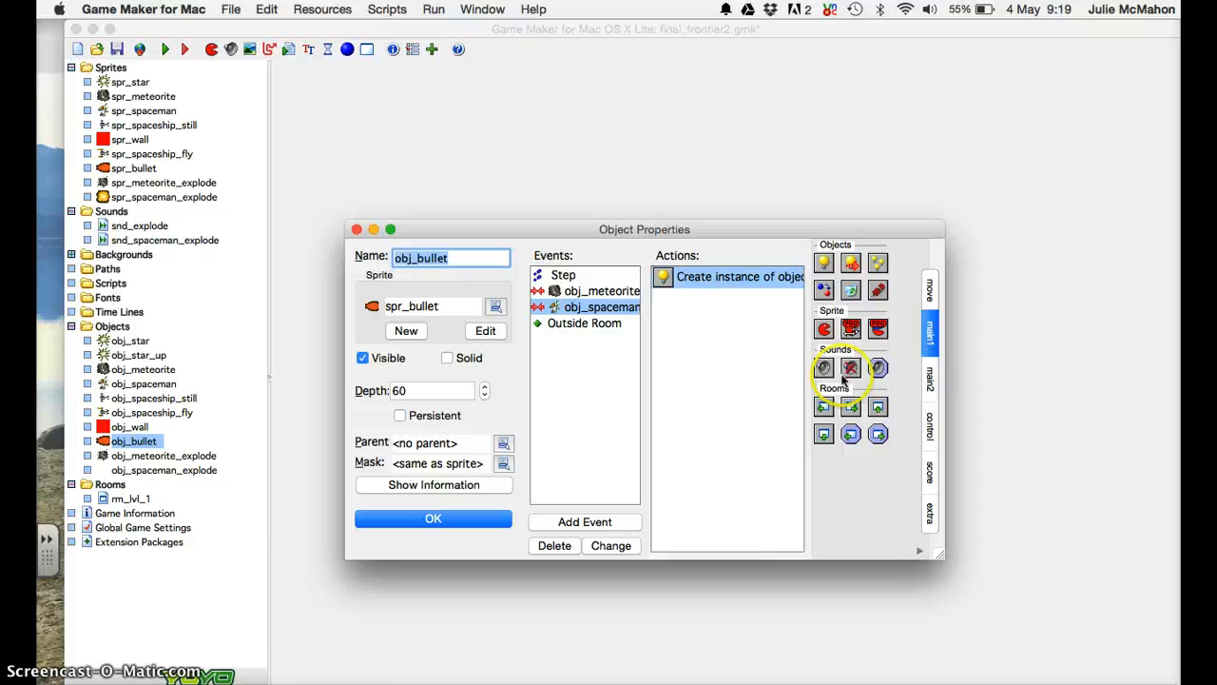
Add two Destroy Instance actions, one for the bullet itself and one for the other object (the spaceman).
drag(849, 293, 714, 323)
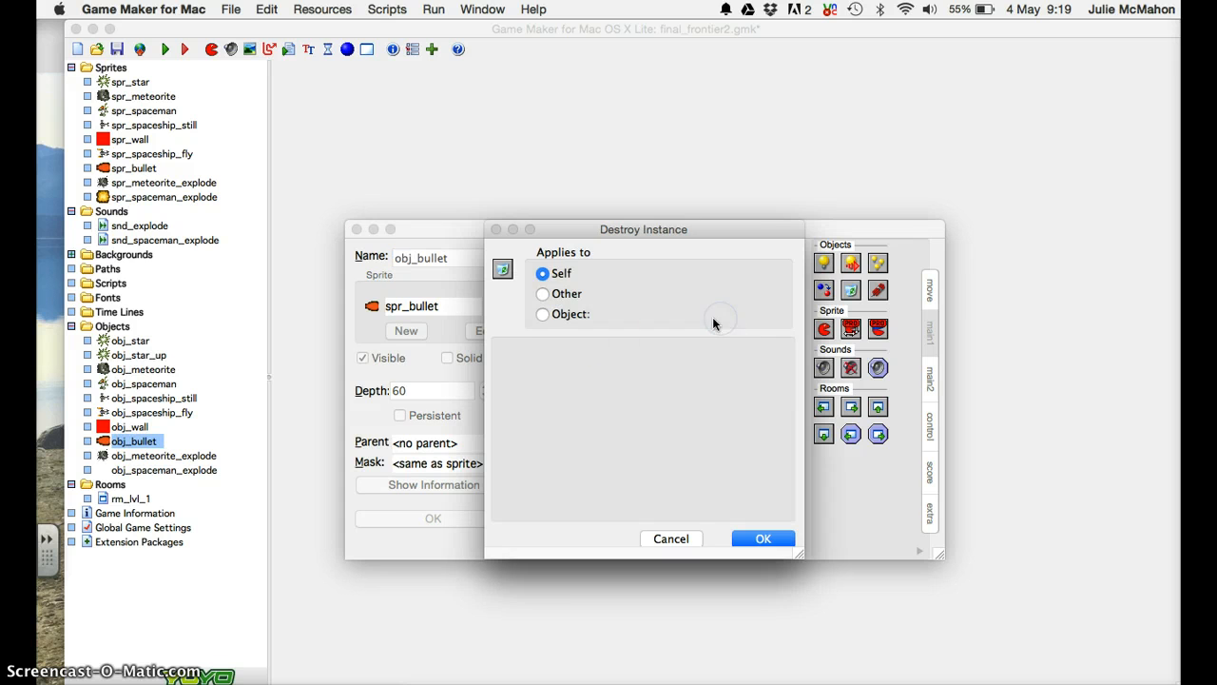
click(761, 538)
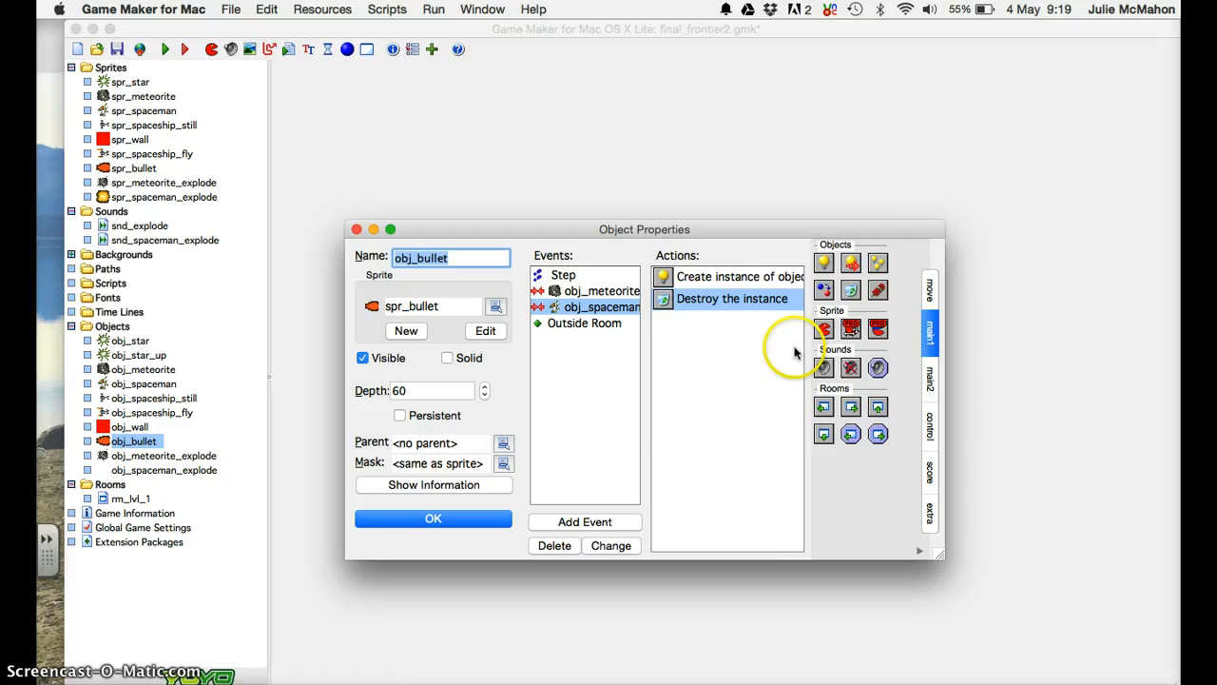
drag(850, 289, 703, 338)
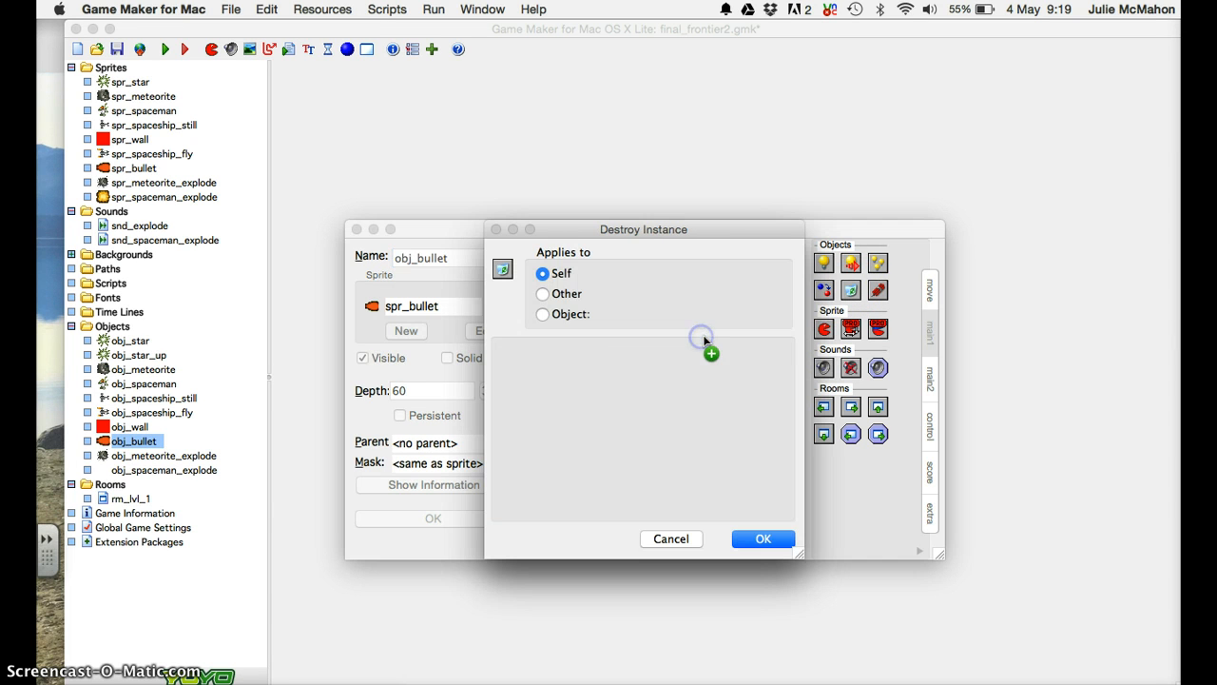
click(570, 297)
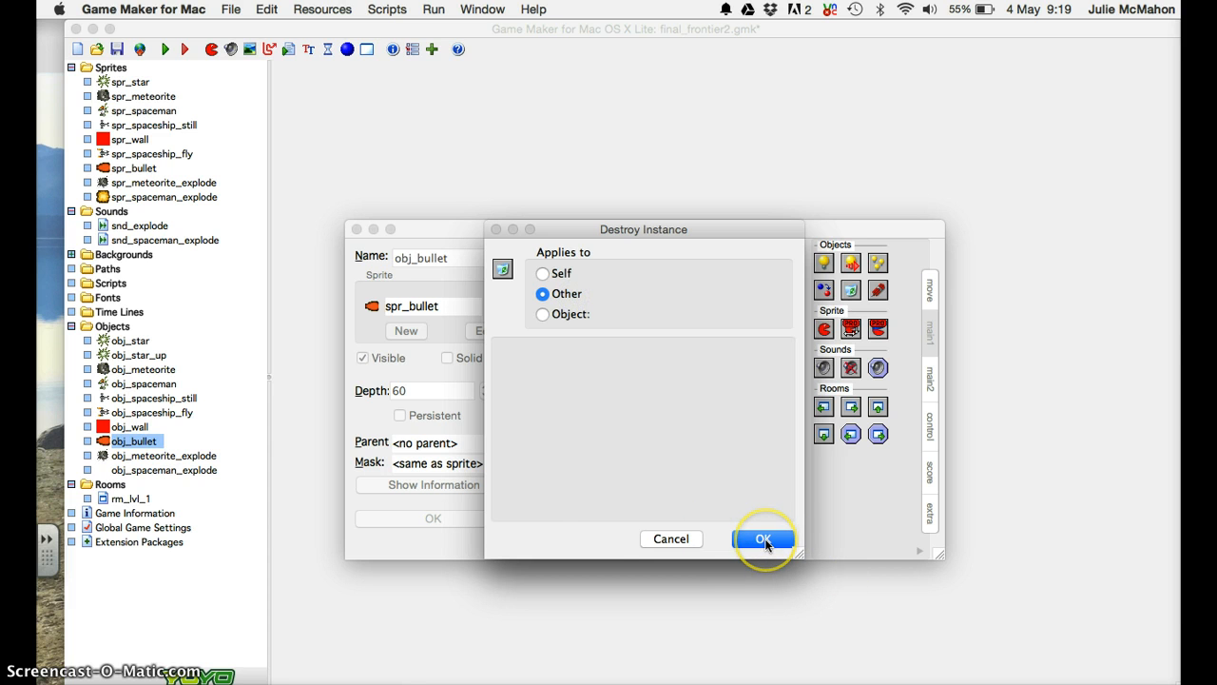
click(764, 539)
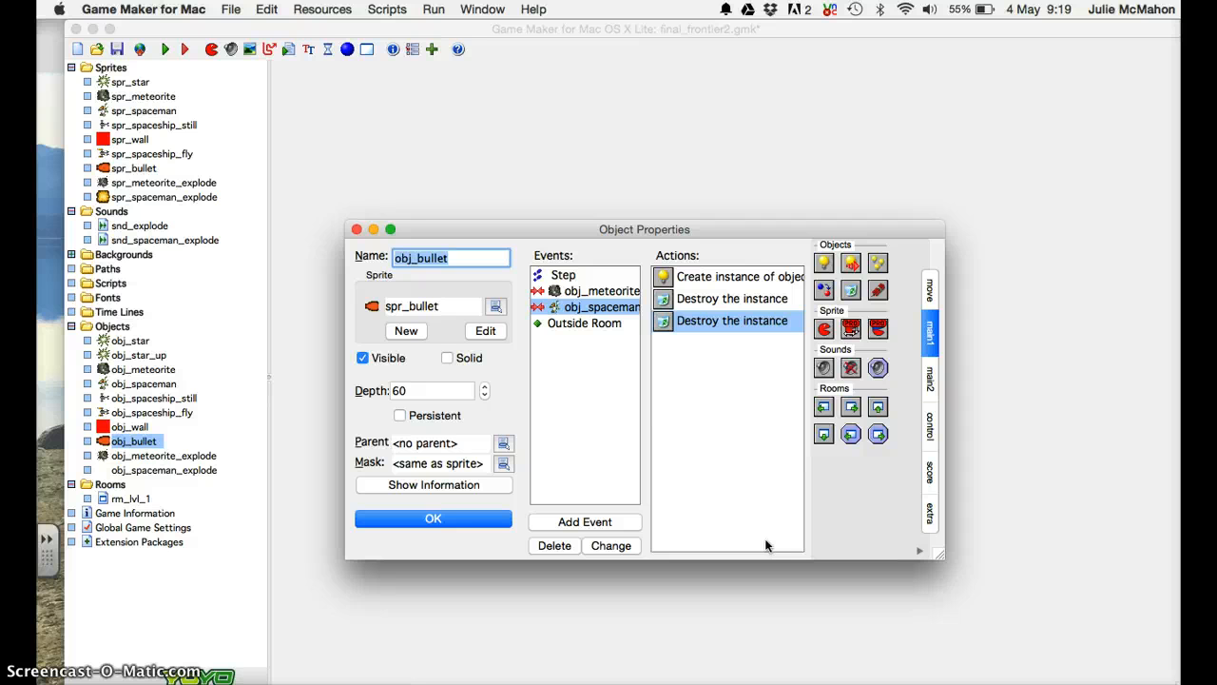
Close obj_bullet's settings and launch the game for testing.
click(480, 518)
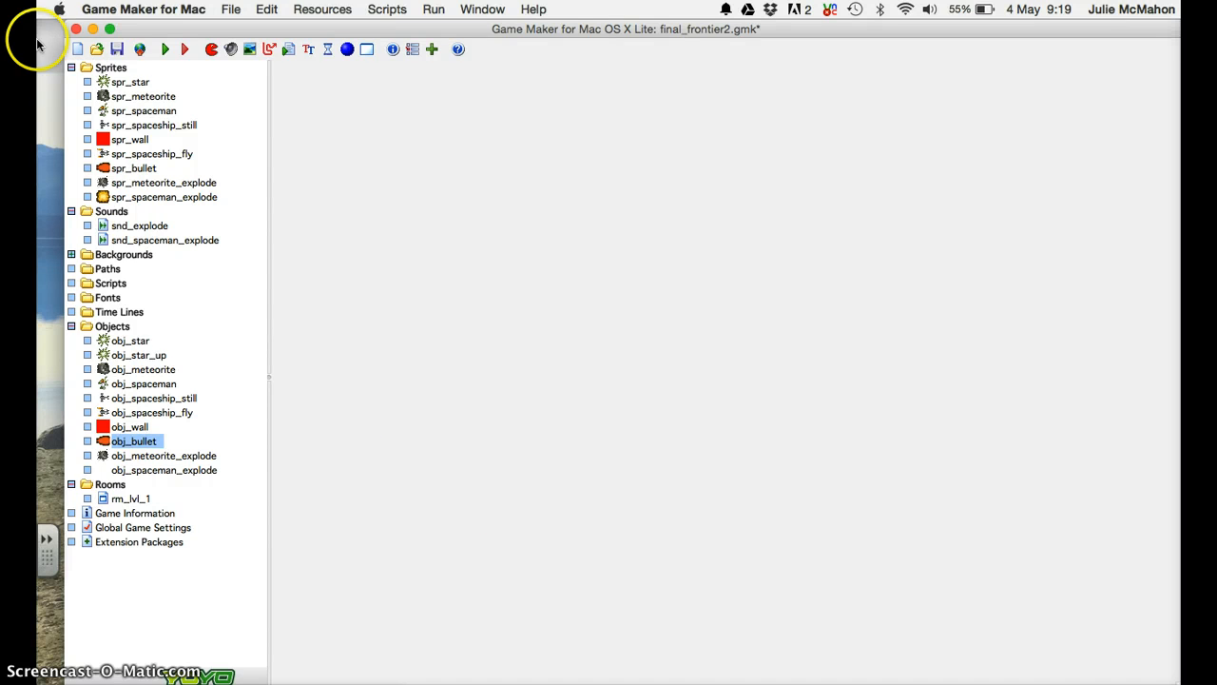
click(164, 49)
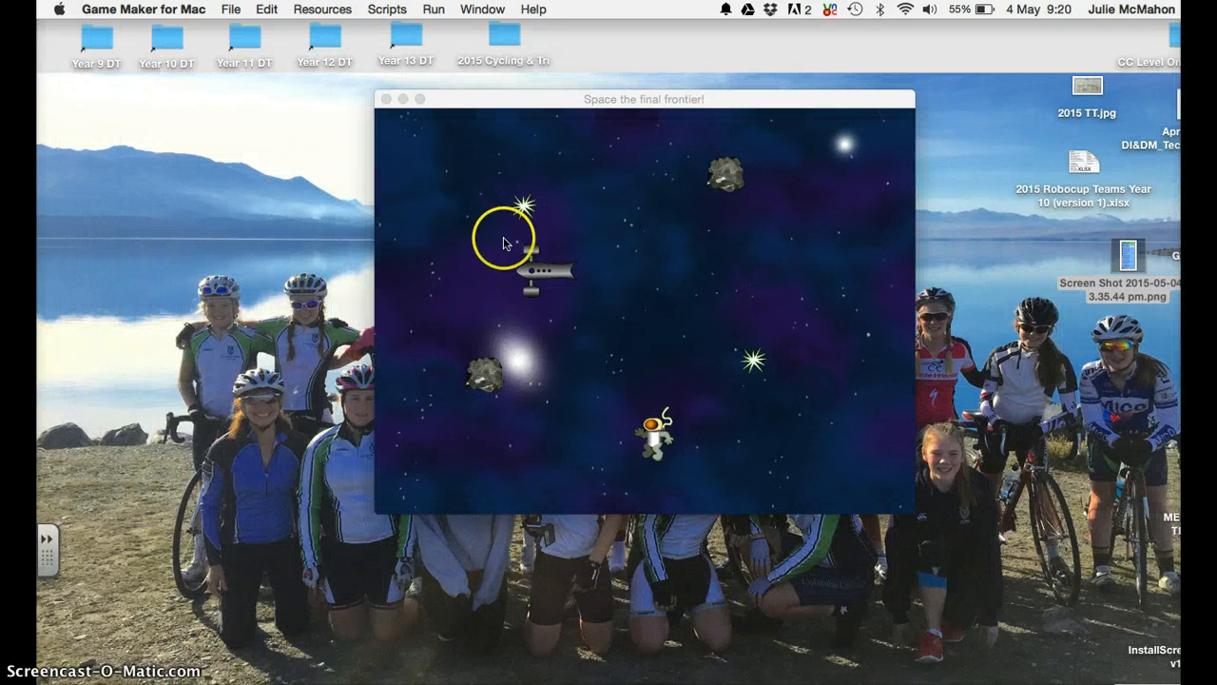
click(504, 242)
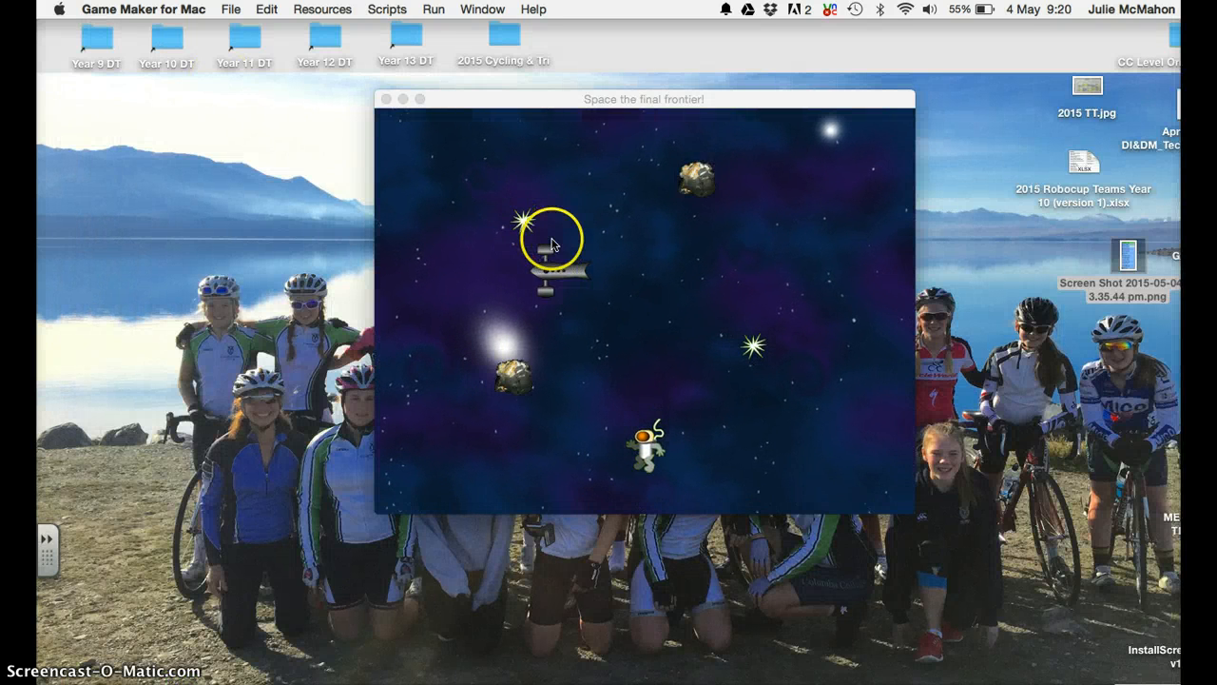
Steer and fire until a bullet hits the spaceman, then dismiss Game Over so the game restarts.
key(Left)
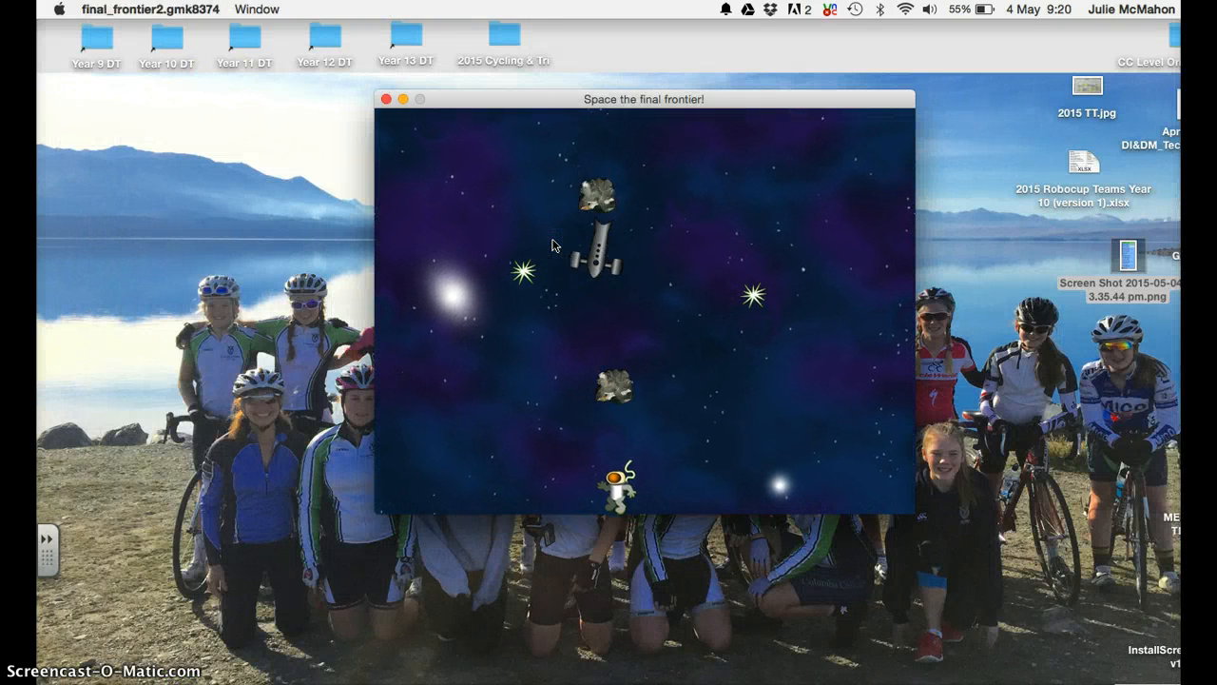
key(space)
key(Left)
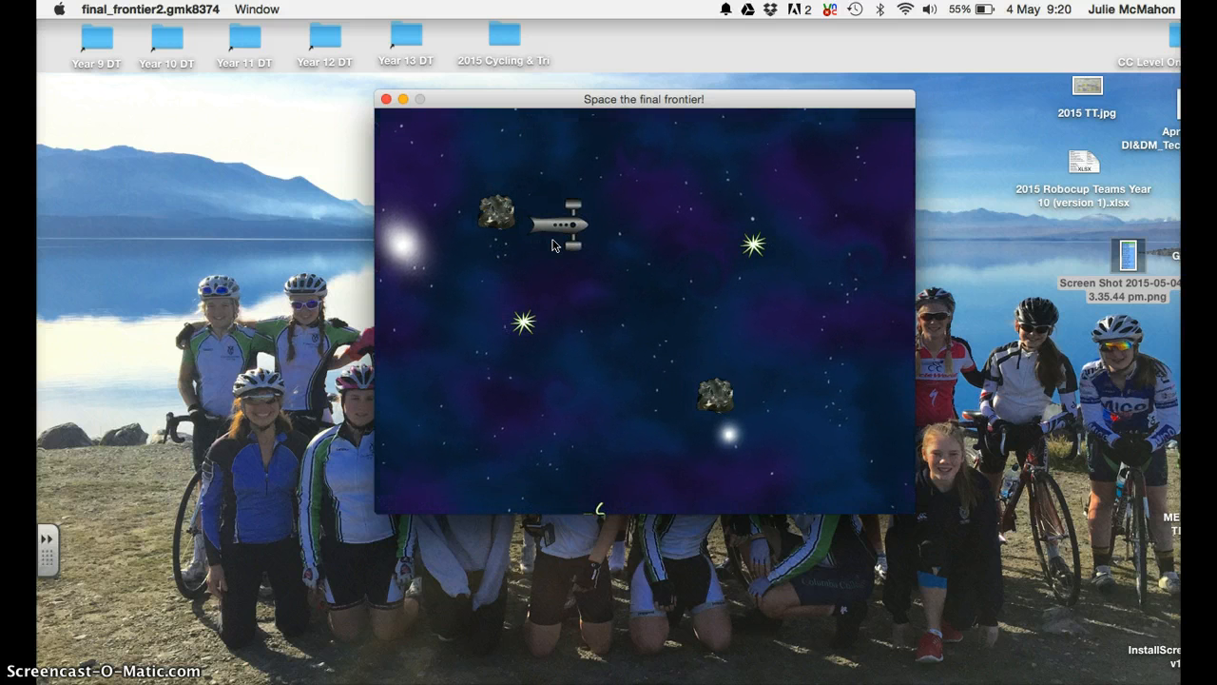
key(Right)
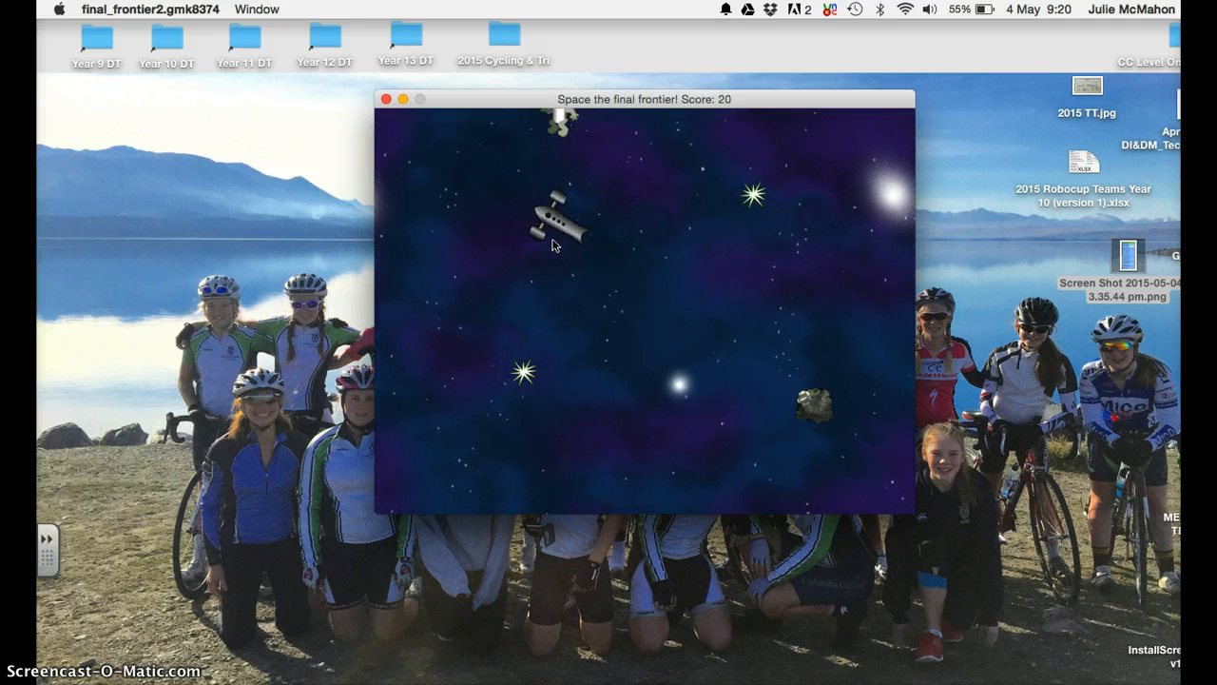
key(Right)
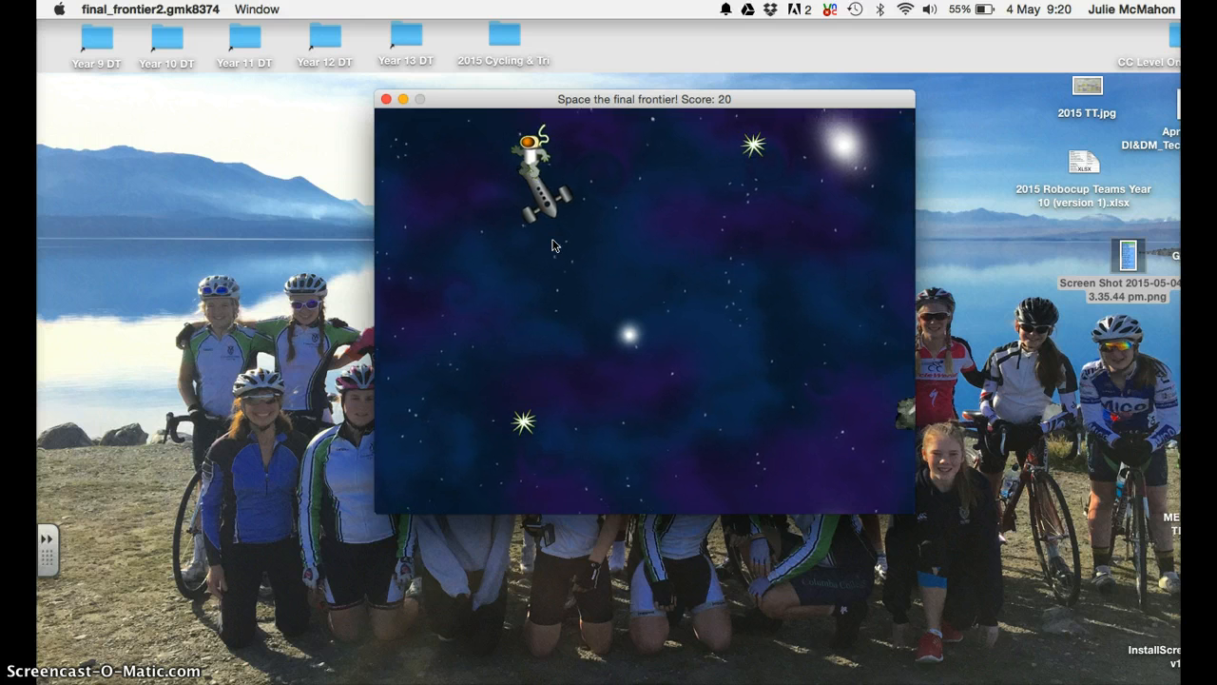
key(Left)
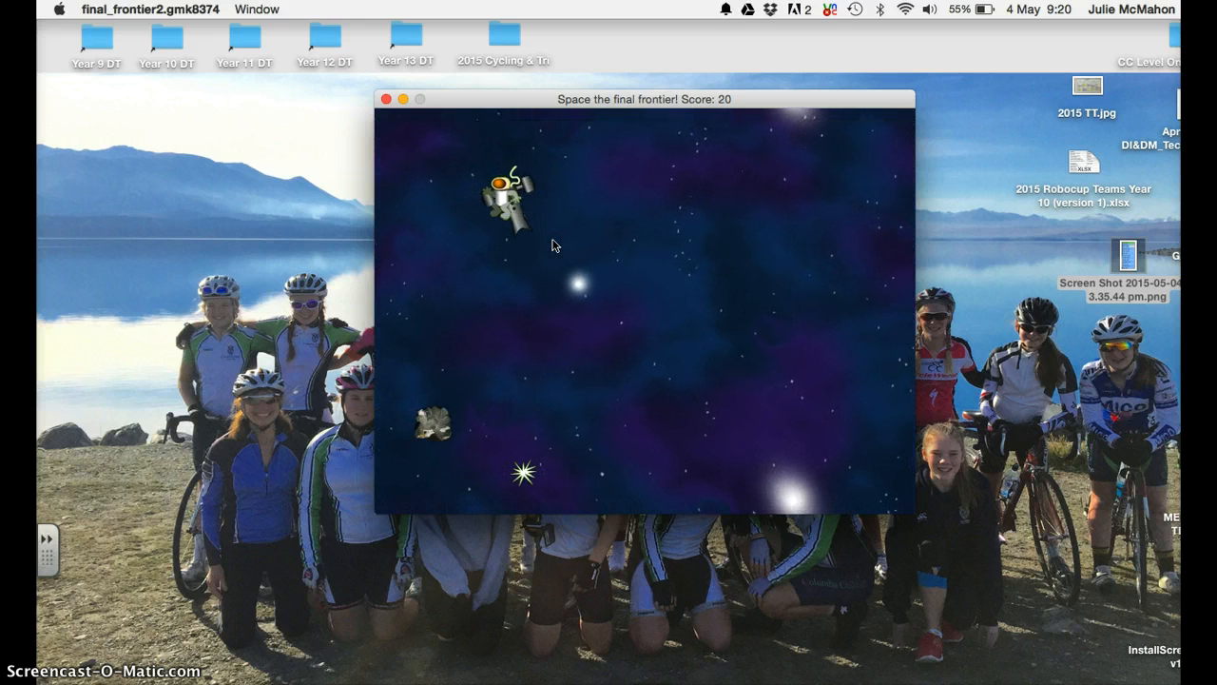
key(Left)
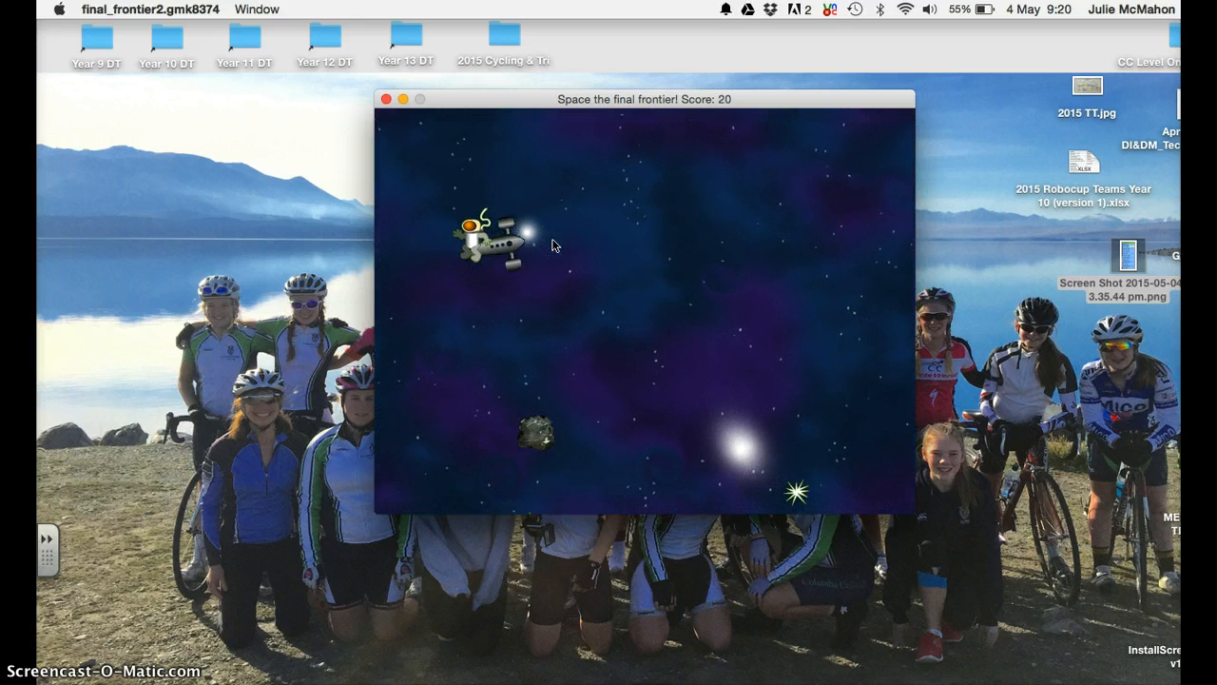
key(Right)
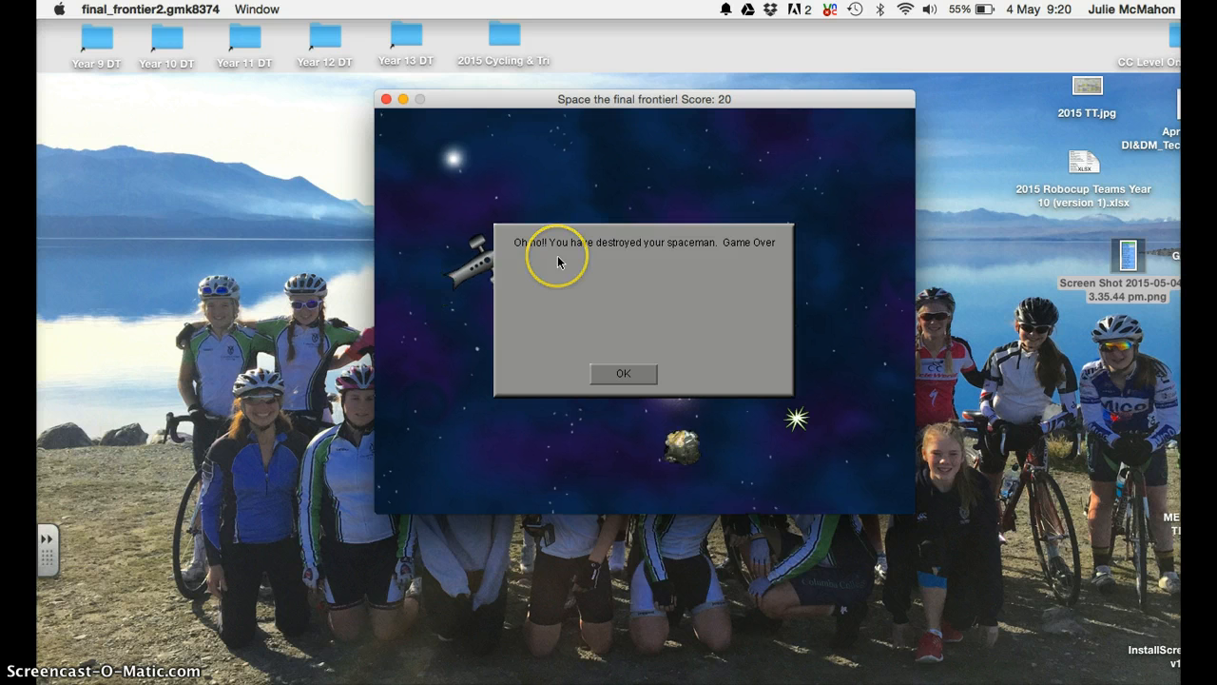
click(620, 374)
key(Right)
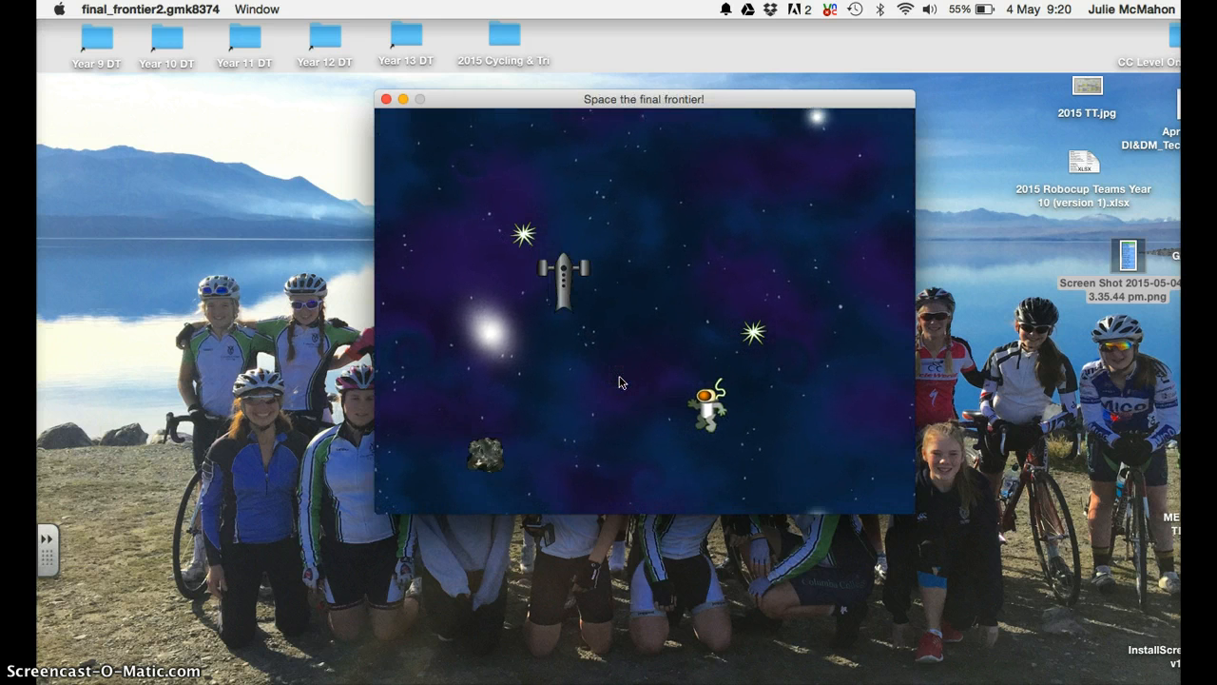